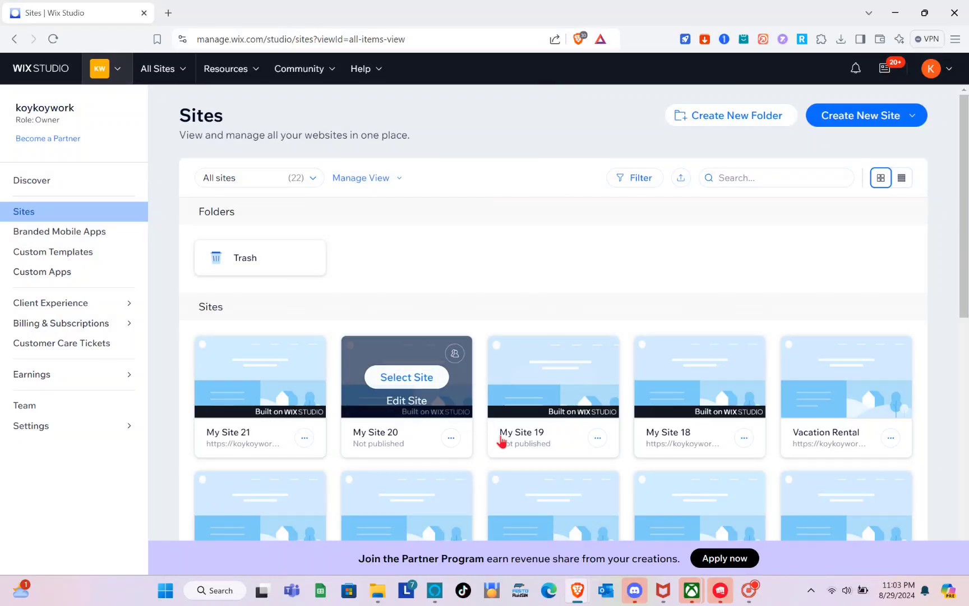
# - Start creating a new site using the Wix Editor
pyautogui.moveTo(502, 442)
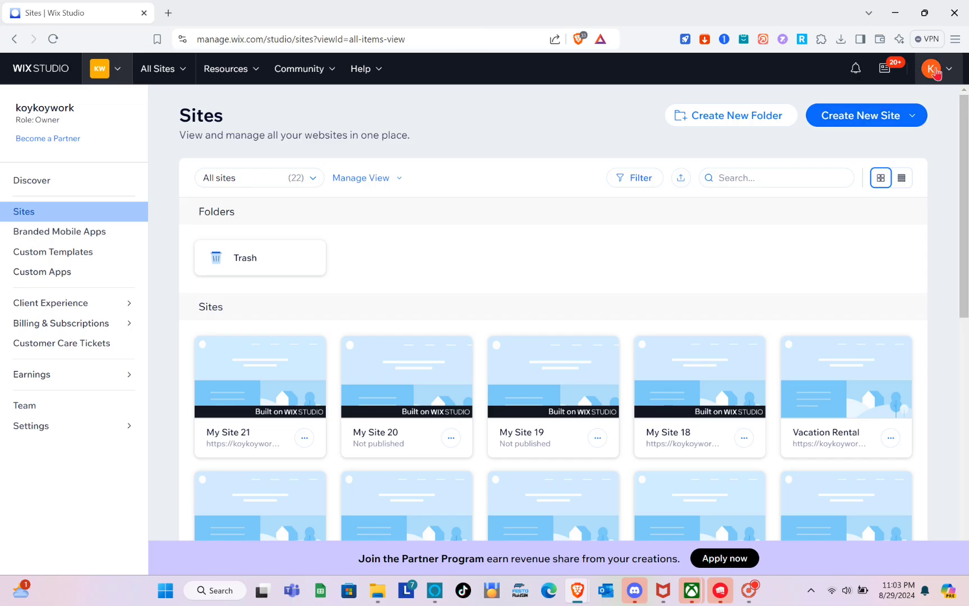
pyautogui.click(902, 106)
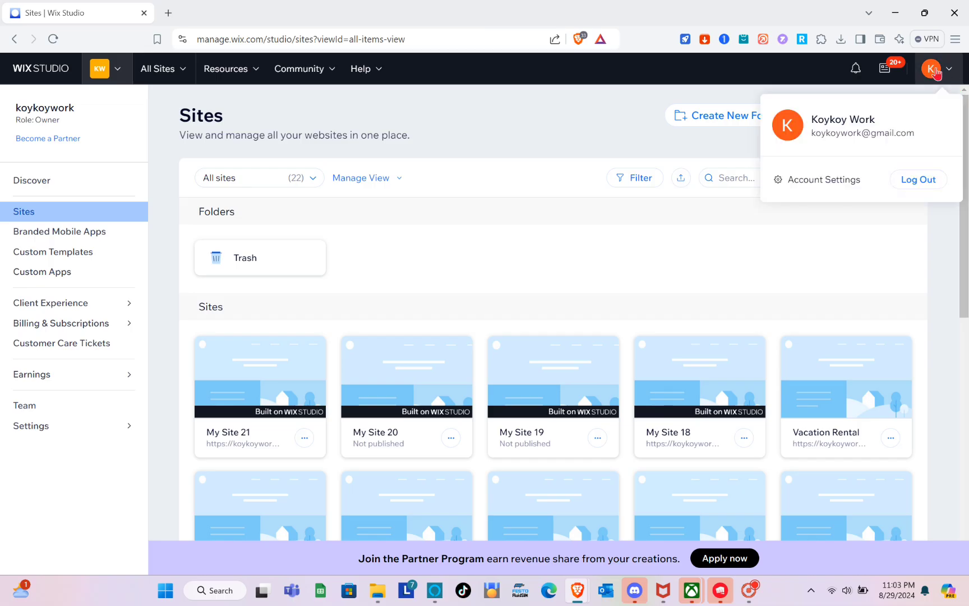
pyautogui.click(934, 72)
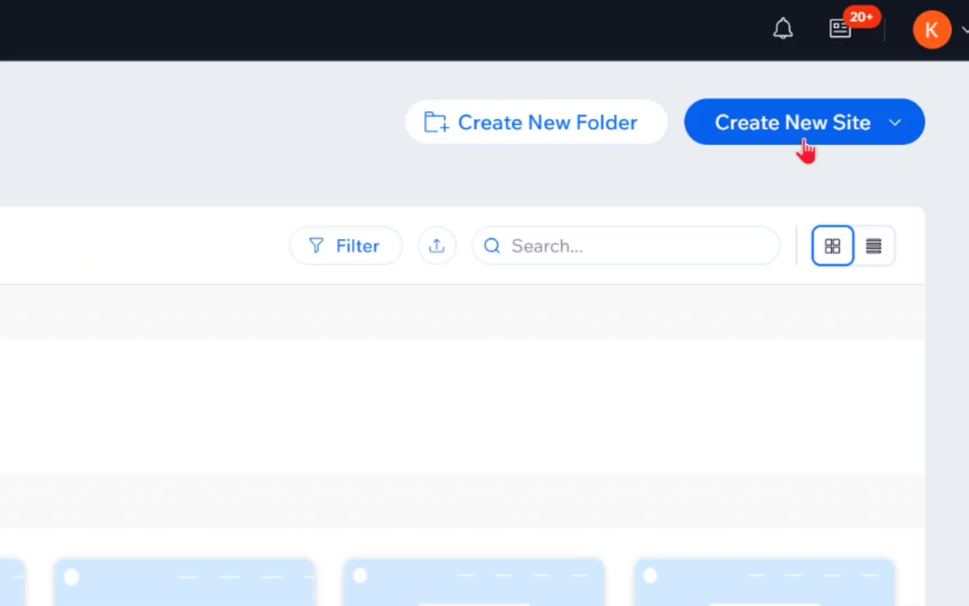
pyautogui.click(866, 127)
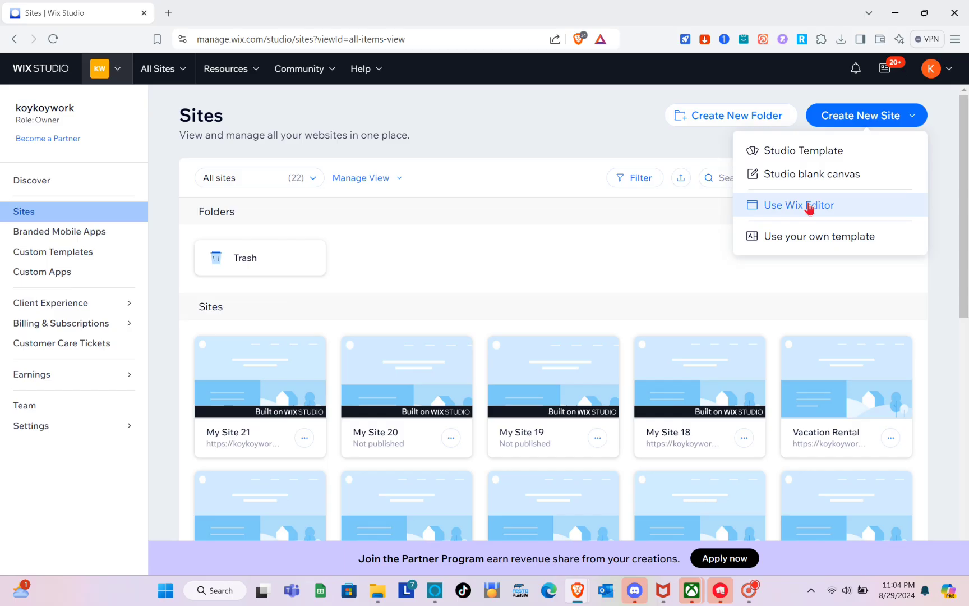
pyautogui.click(810, 209)
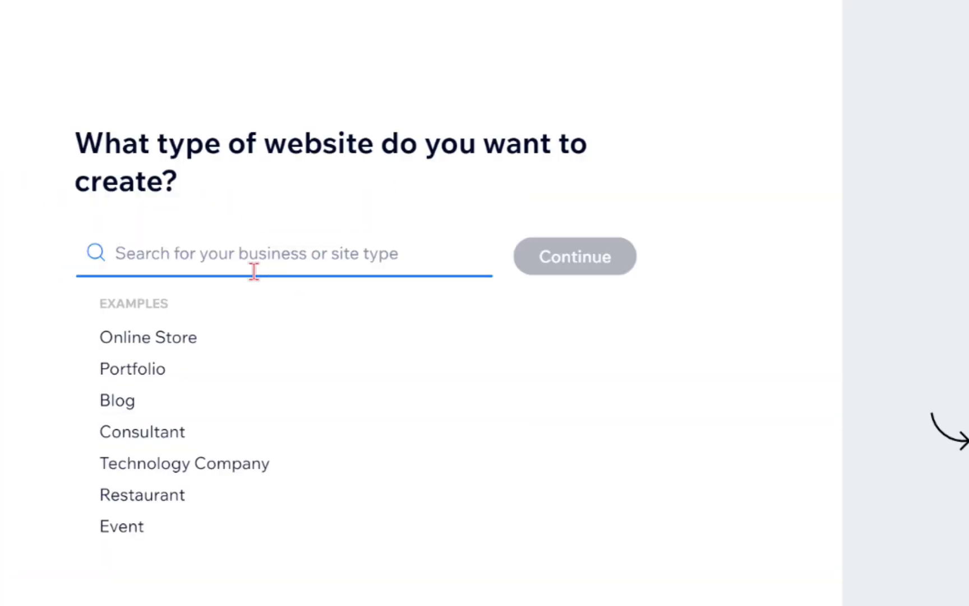
# - Search the site types for "digital products", choose Digital Products Store and continue
pyautogui.click(254, 251)
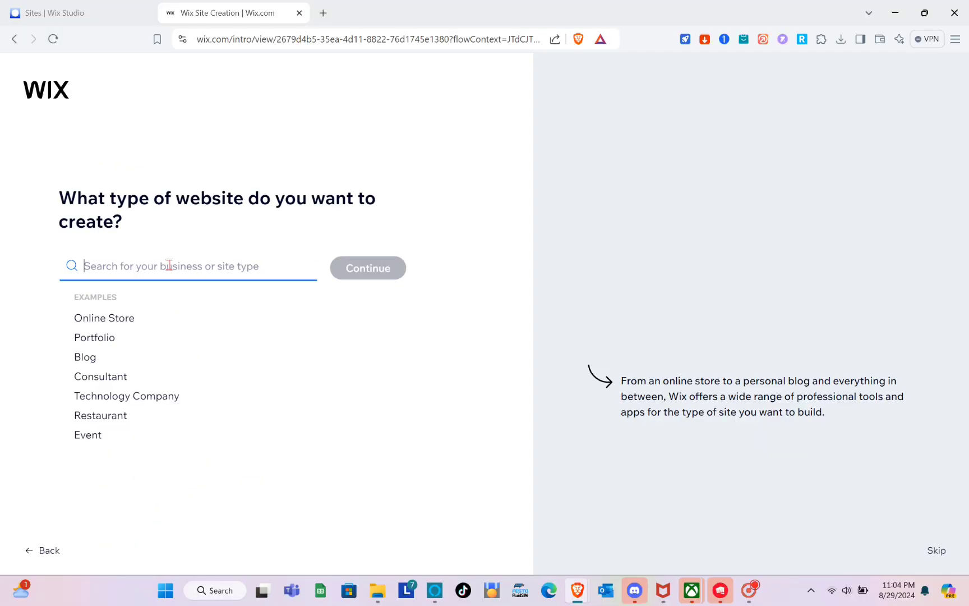
pyautogui.write('digital')
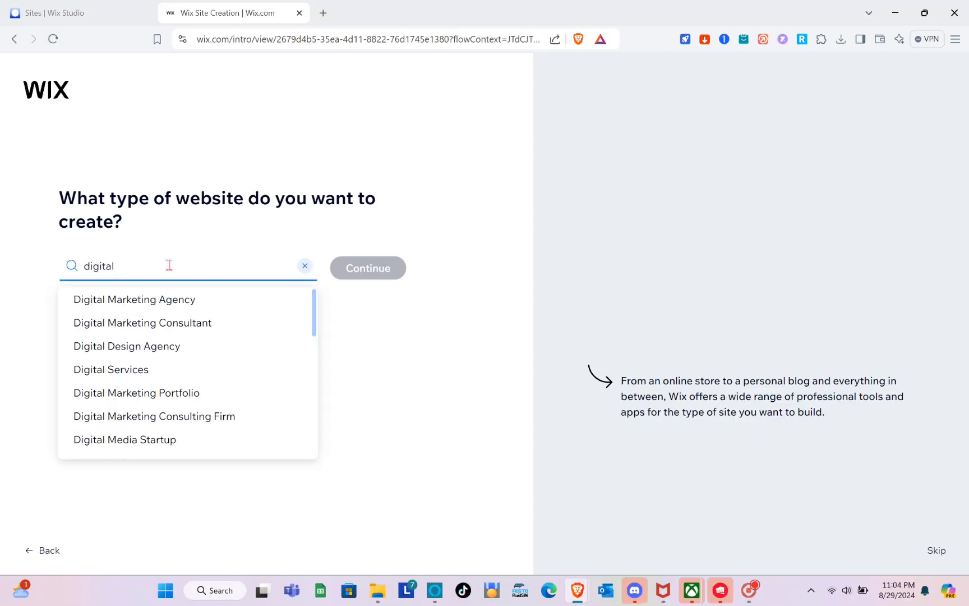
pyautogui.write(' products')
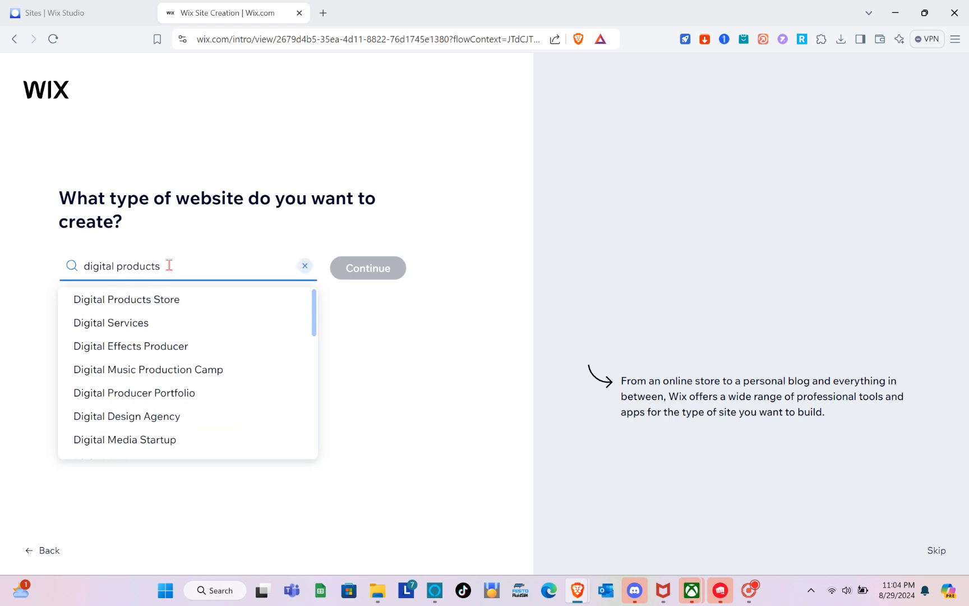
pyautogui.click(115, 300)
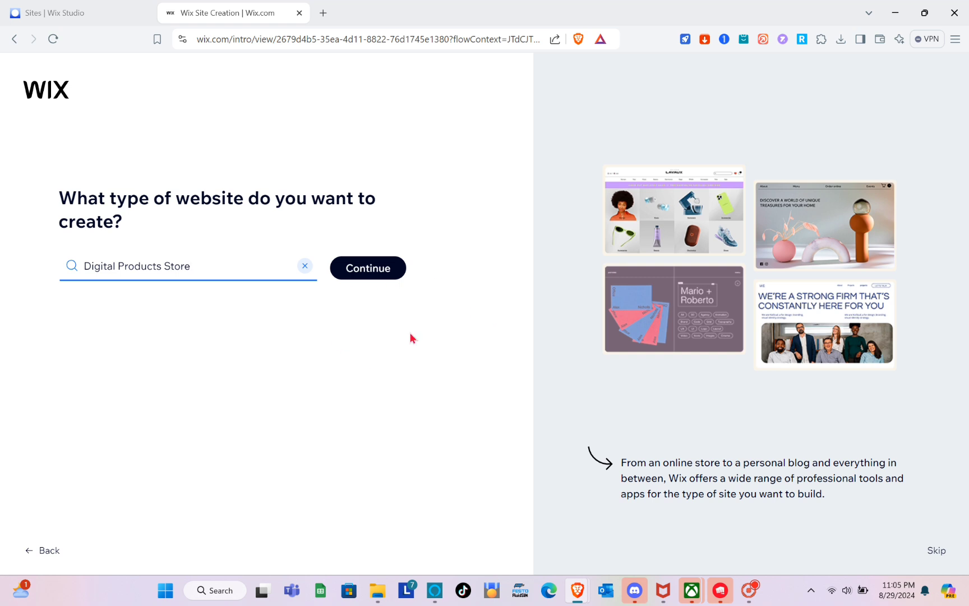
pyautogui.click(373, 269)
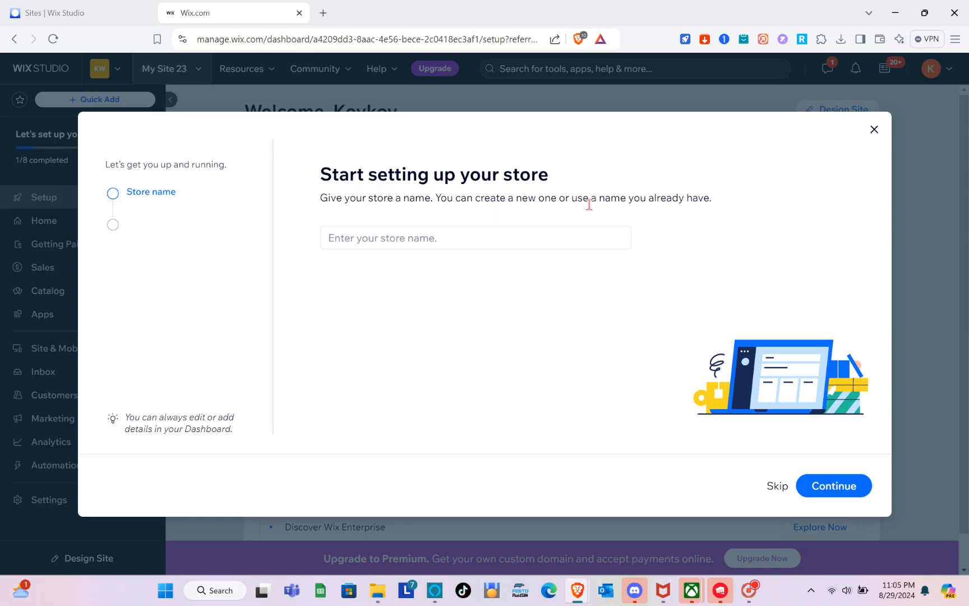
# - Name the store "Digi Pro" and answer that the online store is just starting out
pyautogui.click(434, 239)
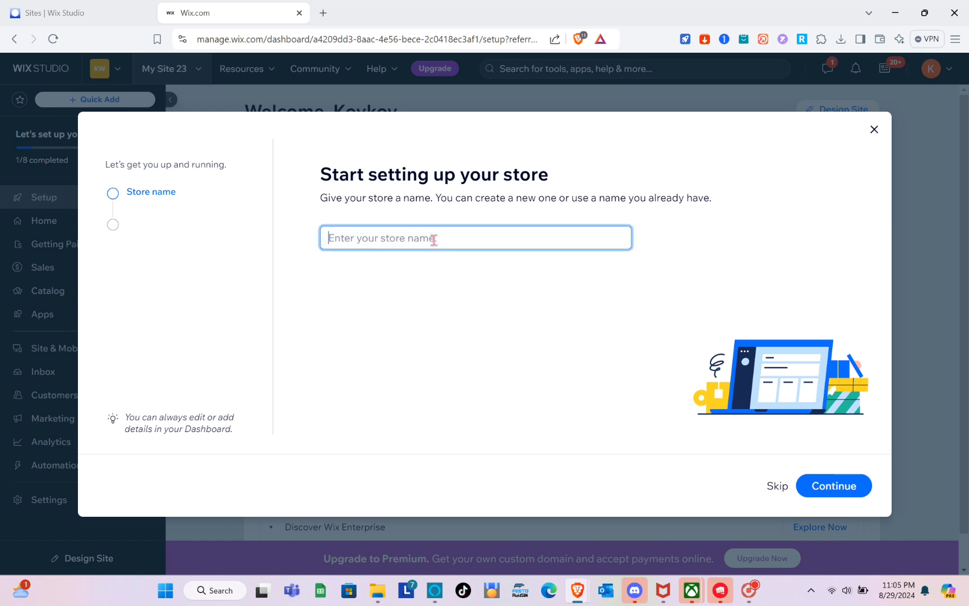
pyautogui.write('Digi Pro')
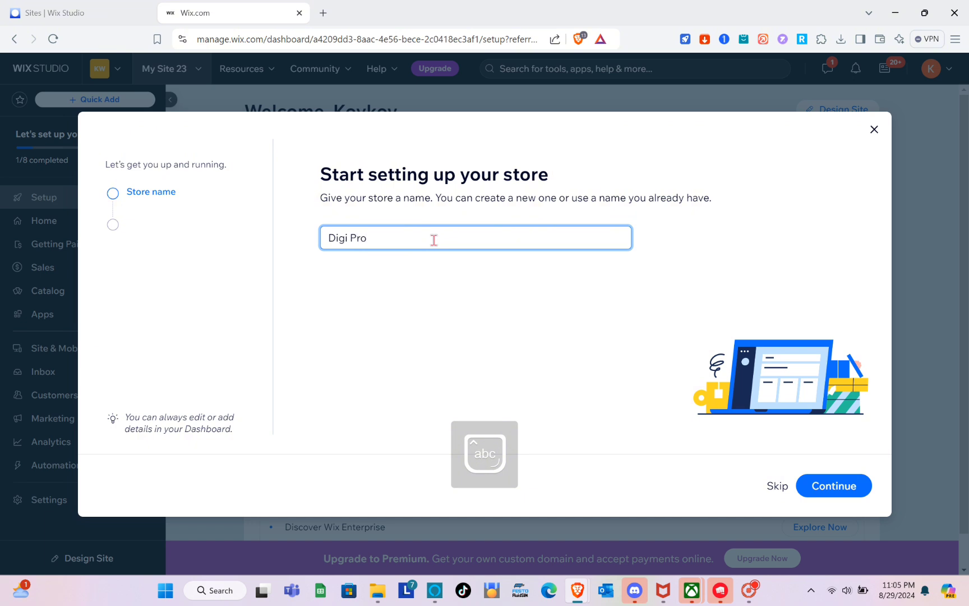
pyautogui.click(813, 495)
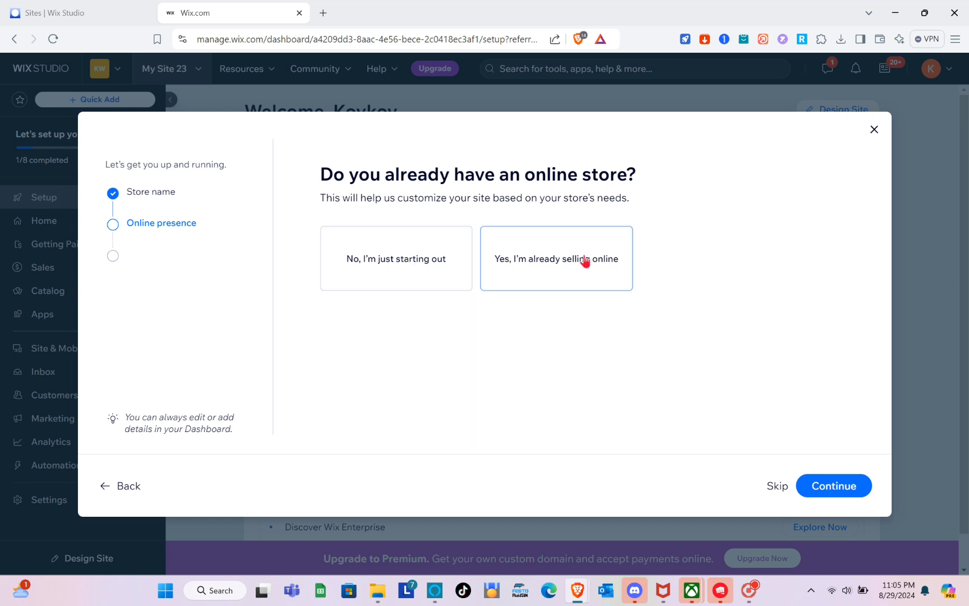
pyautogui.click(392, 277)
pyautogui.click(809, 490)
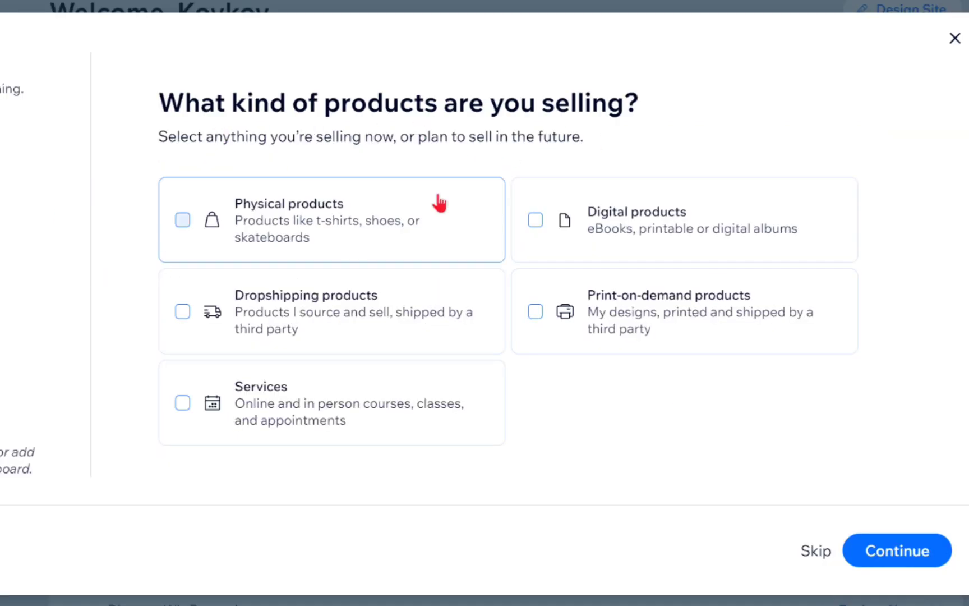
# - Choose Digital products with Online store as the sales channel, and finish the store questionnaire to reach the dashboard
pyautogui.click(548, 222)
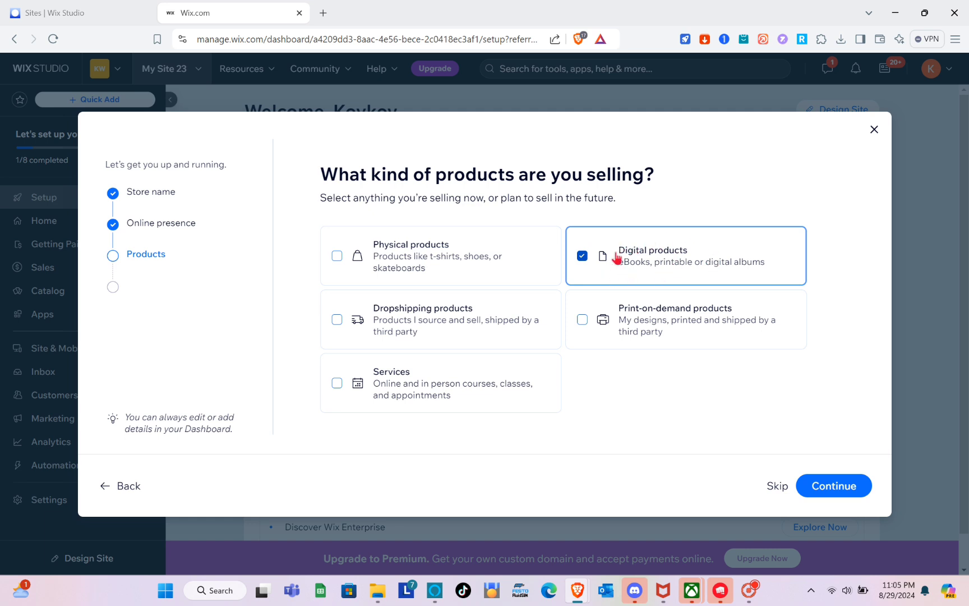
pyautogui.click(832, 485)
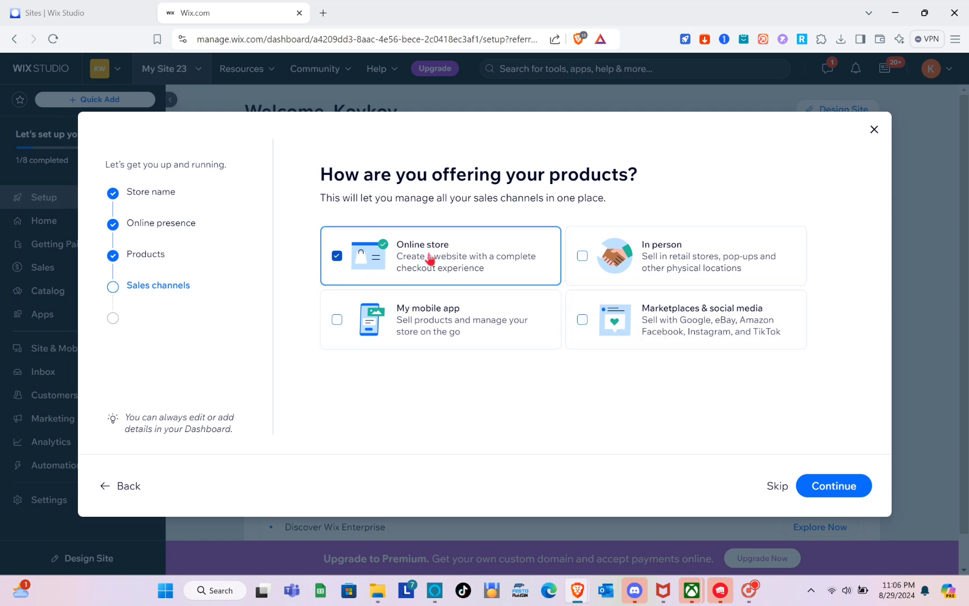
pyautogui.click(813, 489)
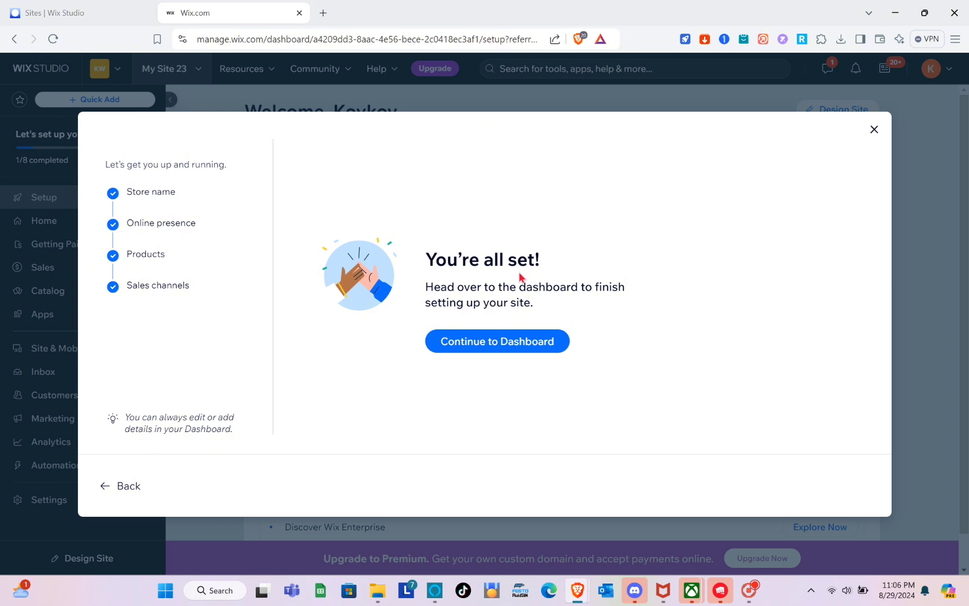
pyautogui.click(488, 343)
pyautogui.click(480, 343)
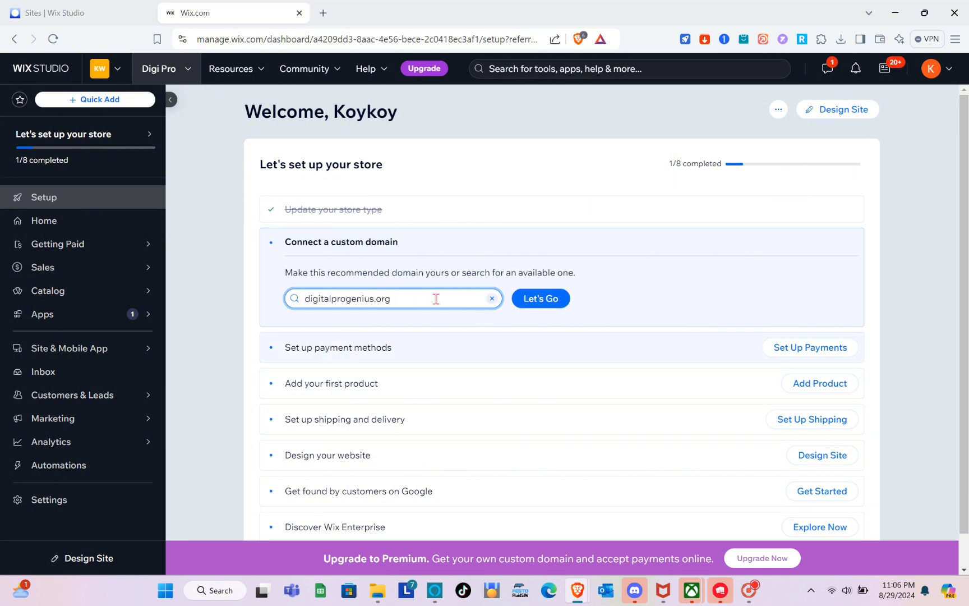
# - Open the payment methods setup from the store checklist and dismiss the business location prompt
pyautogui.scroll(-1, 378, 394)
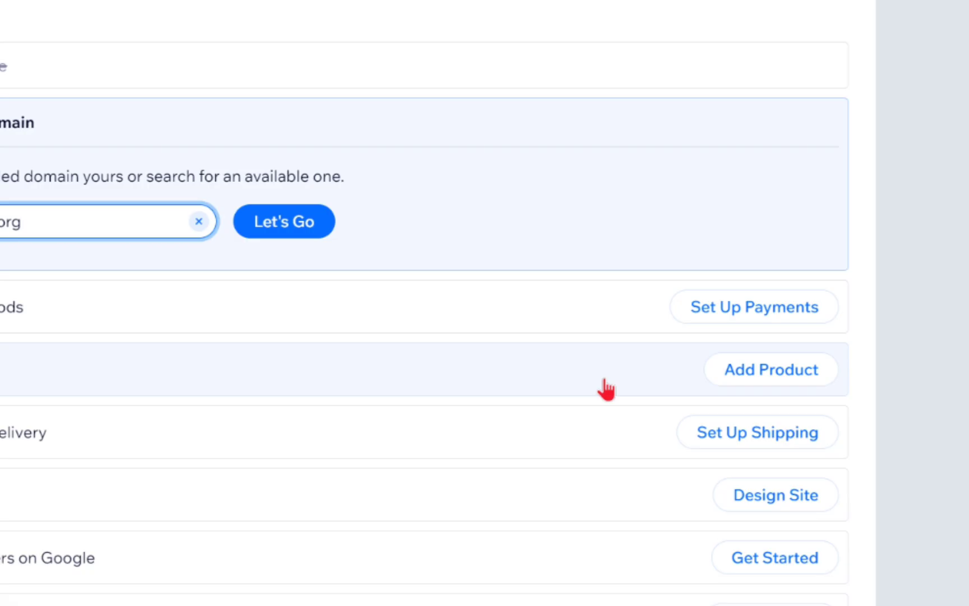
pyautogui.click(793, 314)
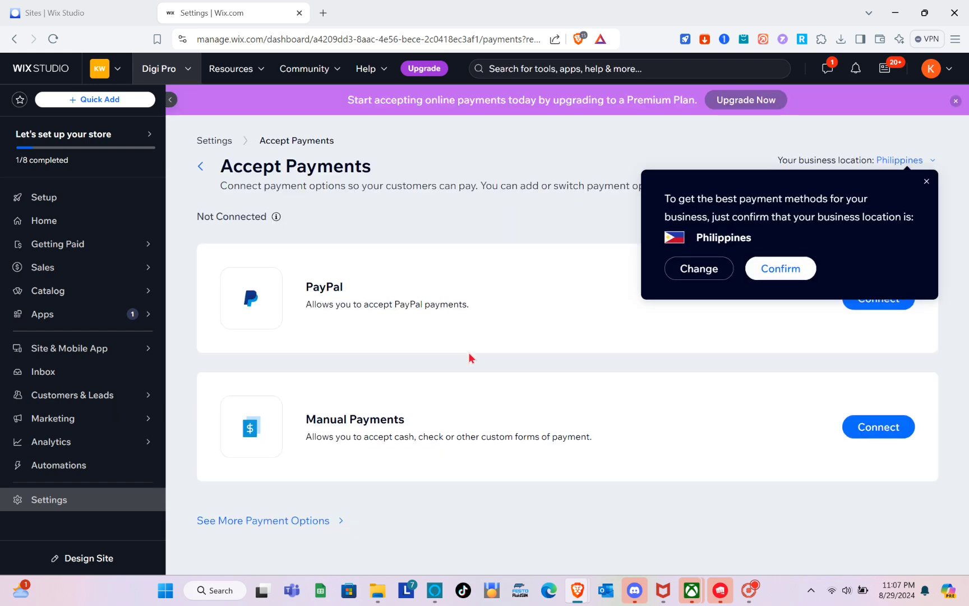
pyautogui.click(925, 183)
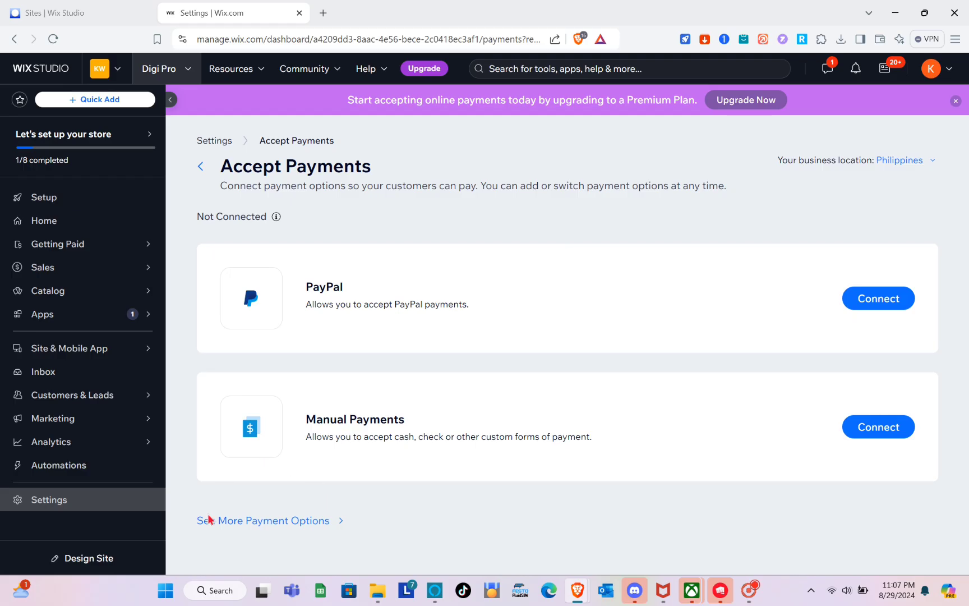
# - Look through the additional payment options and return to the Accept Payments page
pyautogui.click(258, 521)
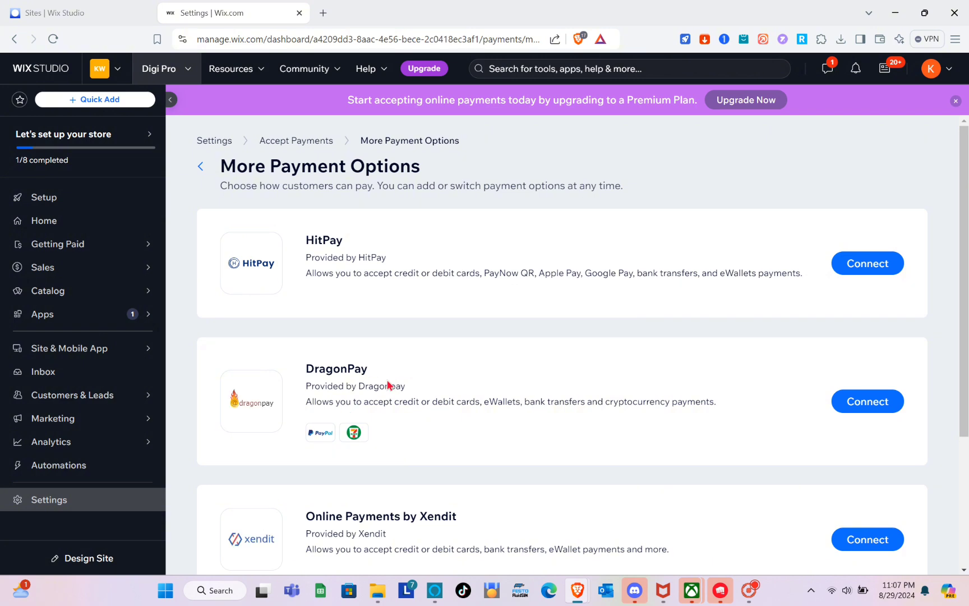
pyautogui.scroll(-3, 389, 386)
pyautogui.scroll(3, 388, 385)
pyautogui.click(202, 168)
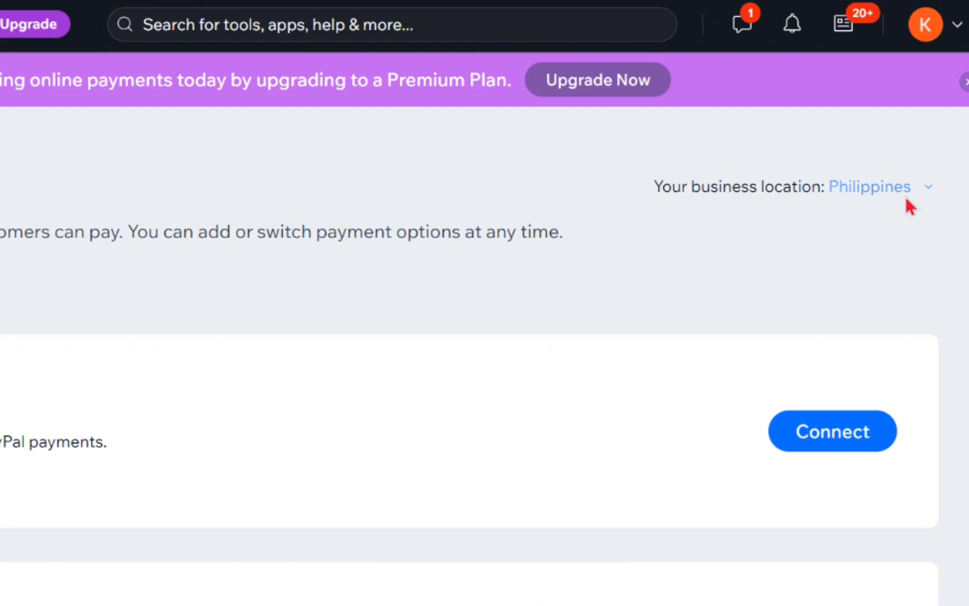
# - Change the business location to United States
pyautogui.click(906, 199)
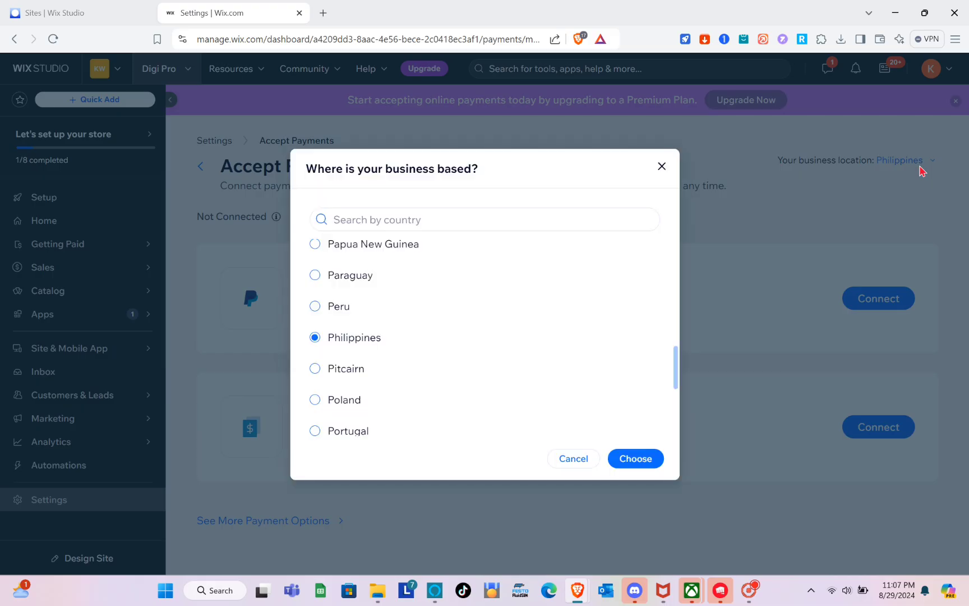
pyautogui.click(376, 213)
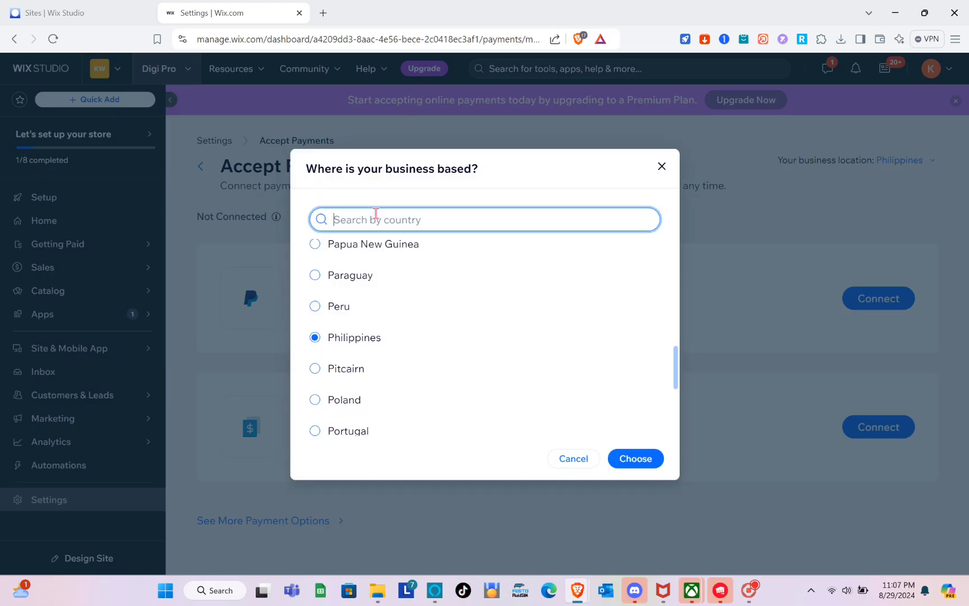
pyautogui.write('united')
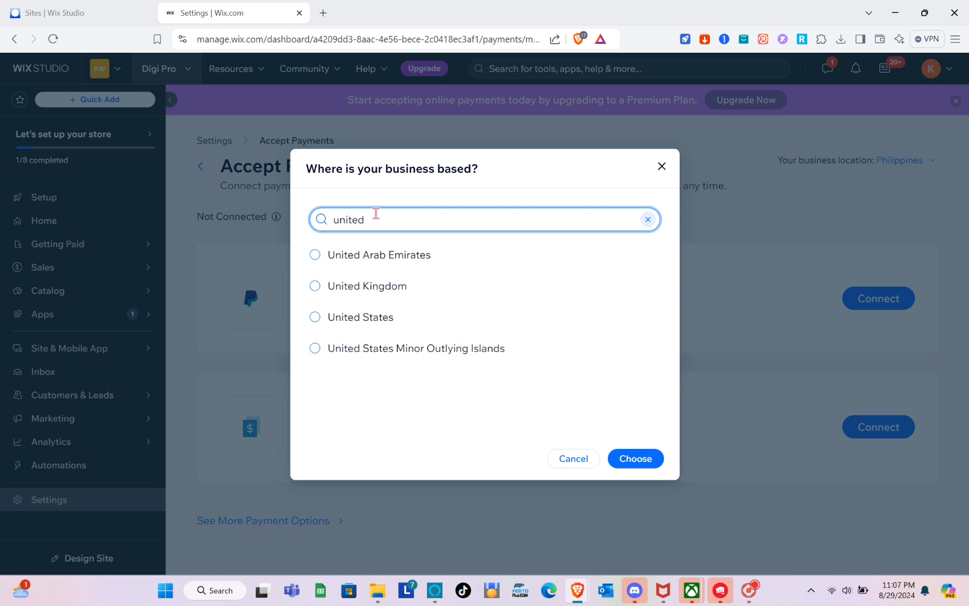
pyautogui.click(361, 318)
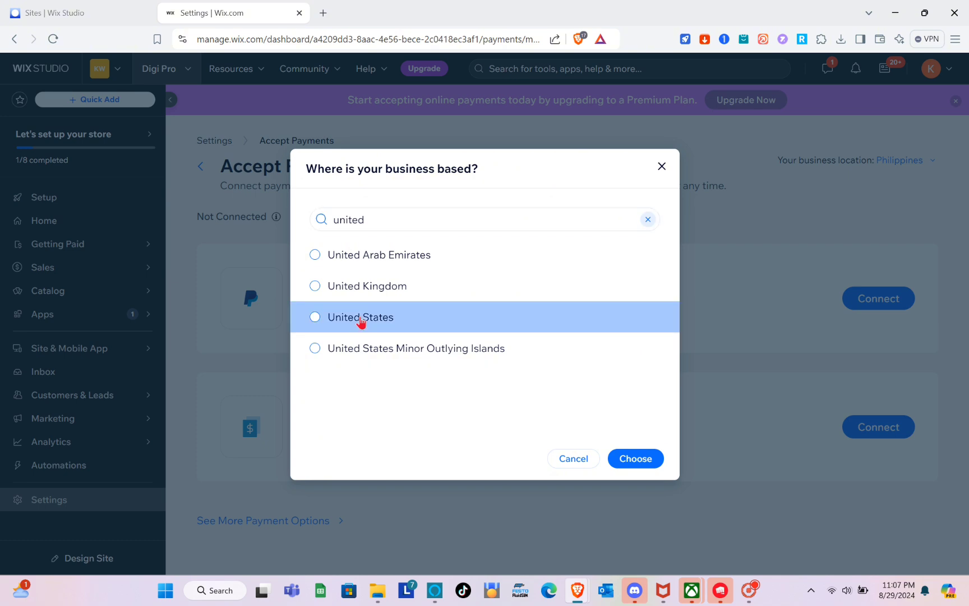
pyautogui.click(629, 461)
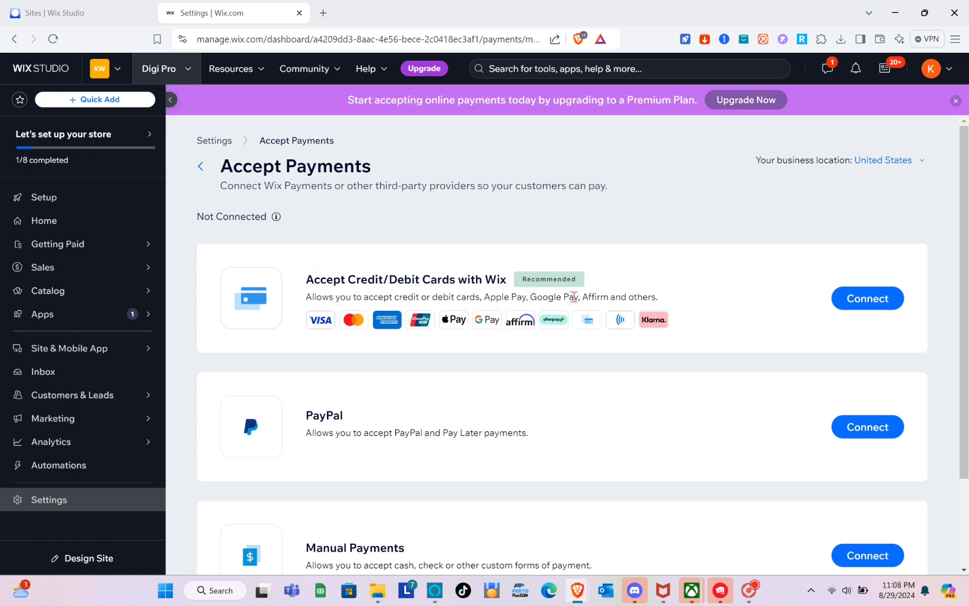
# - Connect credit/debit card payments with Wix, declaring that no prohibited products are sold and accepting the terms
pyautogui.click(855, 307)
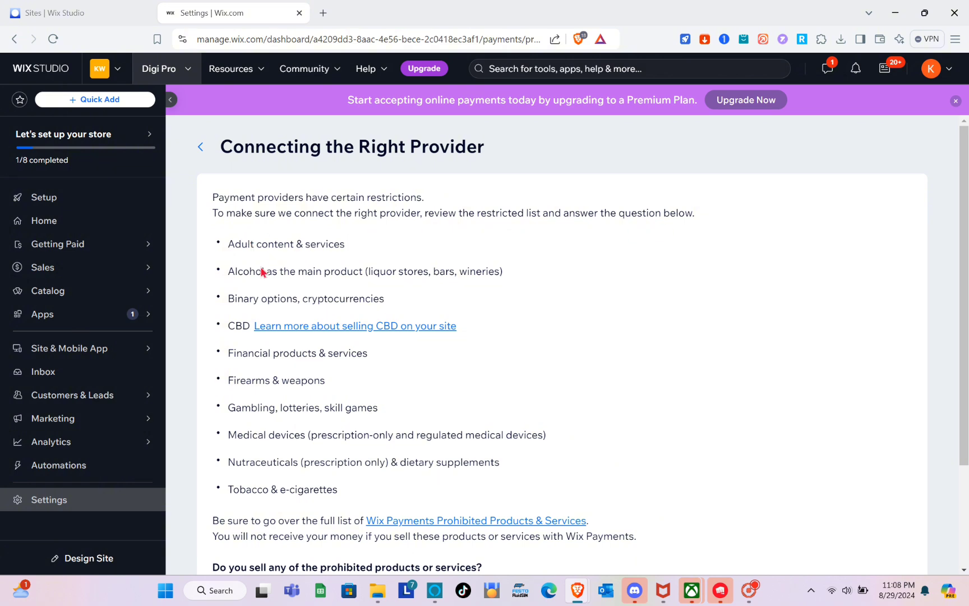
pyautogui.scroll(-2, 262, 272)
pyautogui.scroll(2, 262, 272)
pyautogui.scroll(-2, 292, 329)
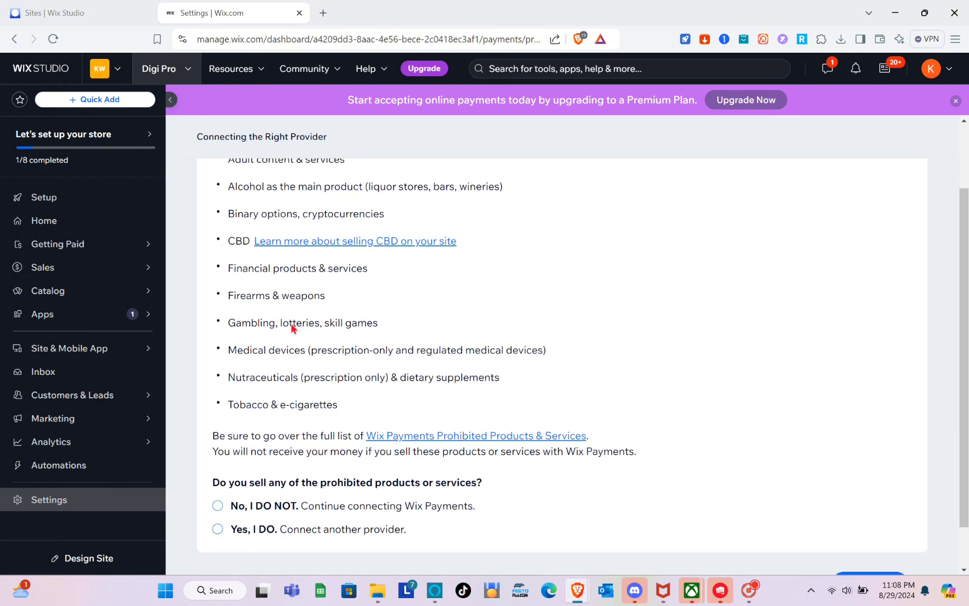
pyautogui.scroll(-1, 292, 328)
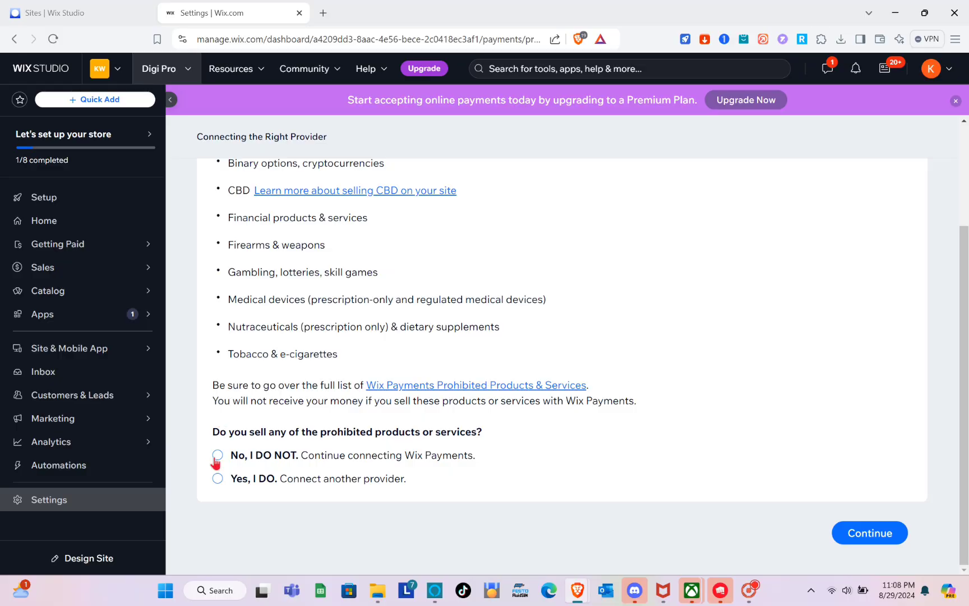
pyautogui.click(174, 398)
pyautogui.scroll(-1, 697, 457)
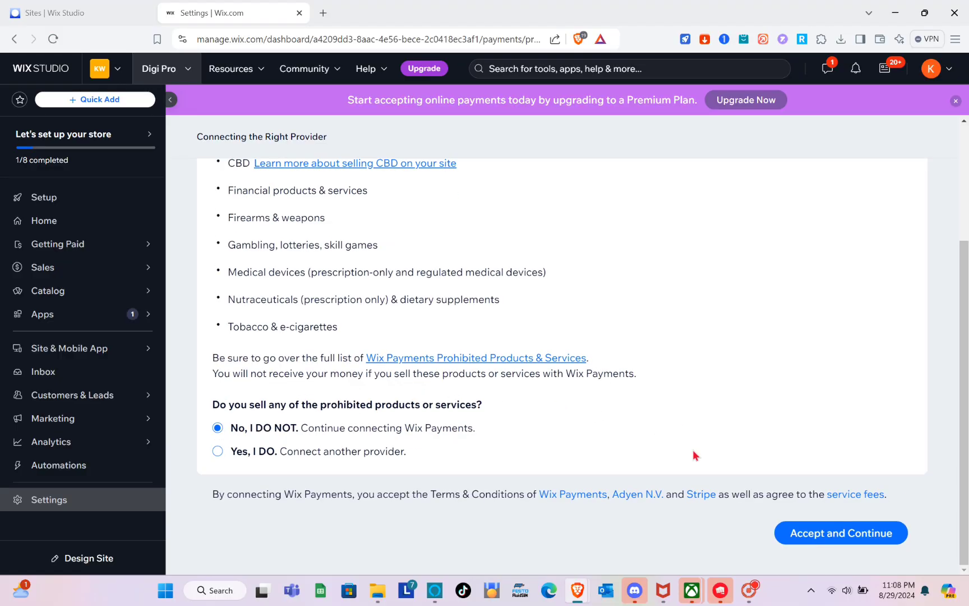
pyautogui.click(851, 541)
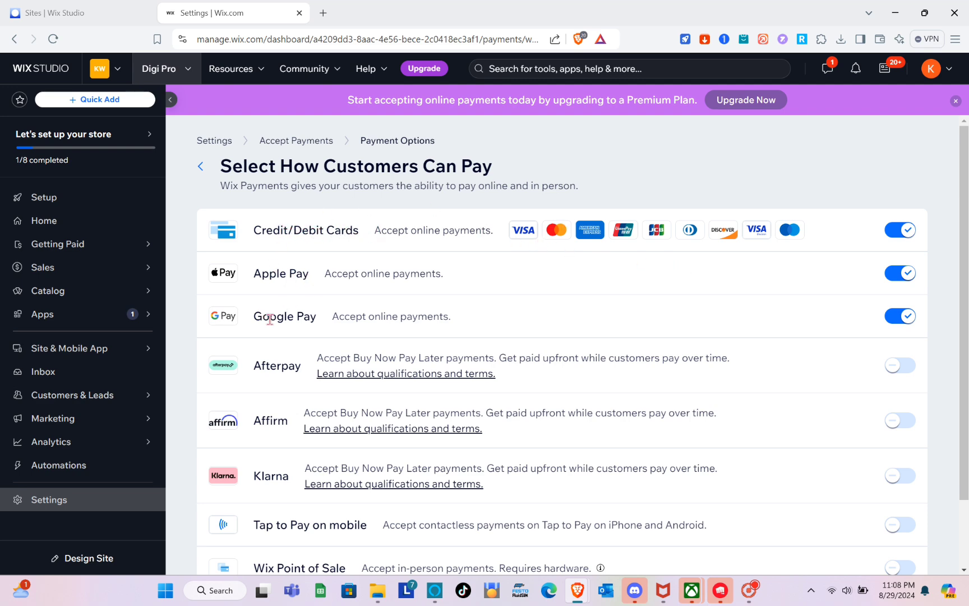
# - Turn off Apple Pay and turn on Klarna among the customer payment options
pyautogui.scroll(-2, 270, 318)
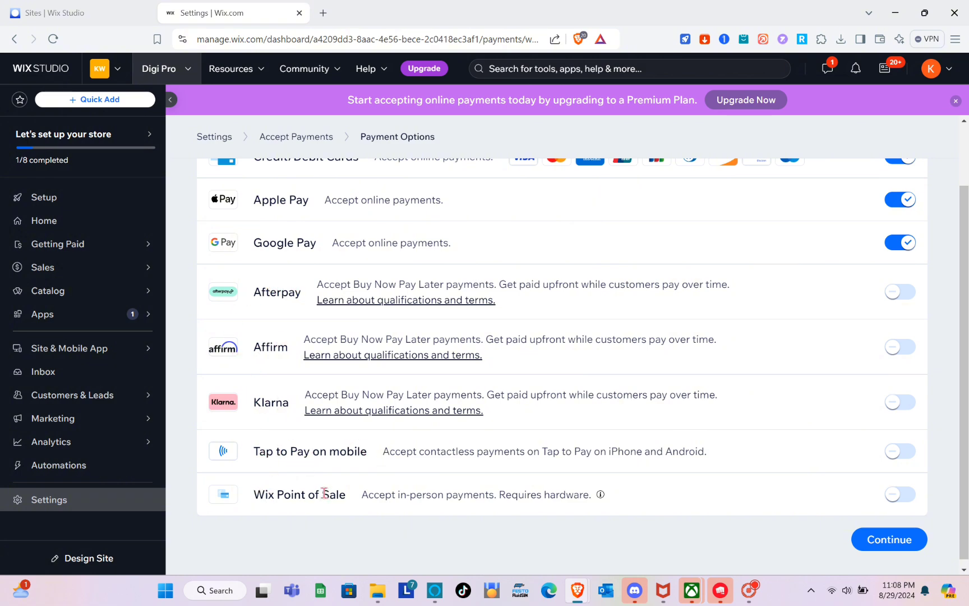
pyautogui.scroll(1, 324, 493)
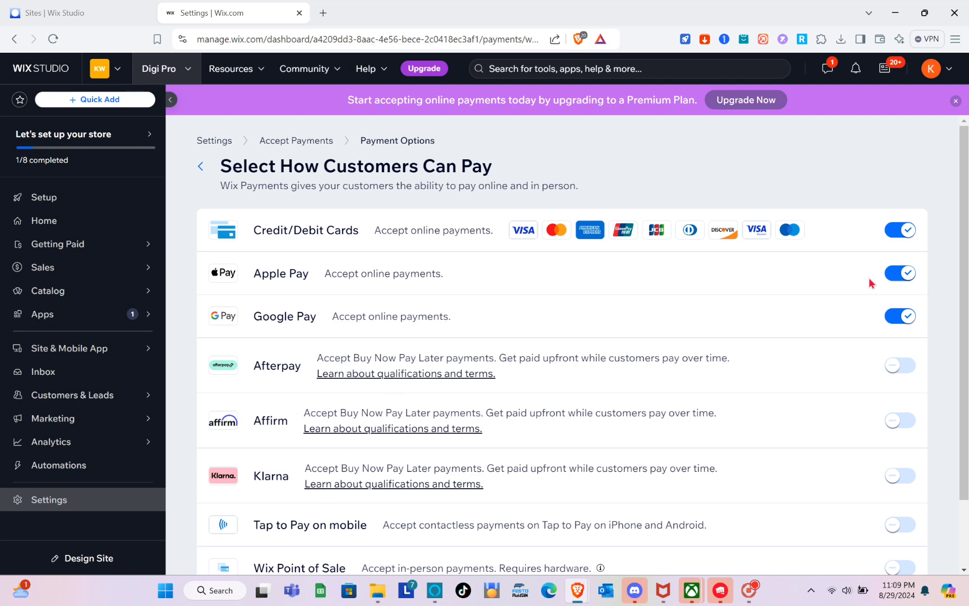
pyautogui.scroll(-1, 871, 284)
pyautogui.scroll(1, 871, 283)
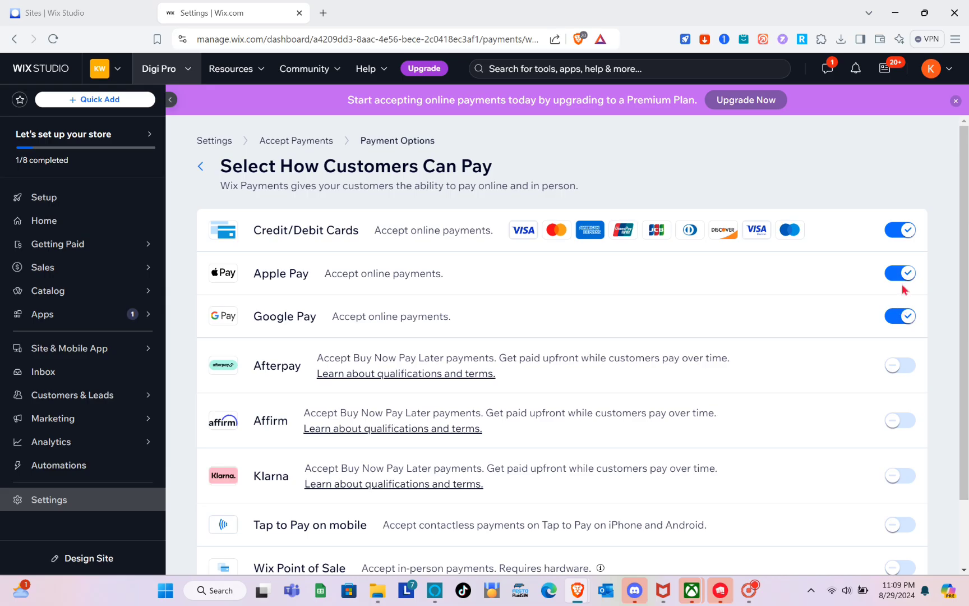
pyautogui.click(873, 231)
pyautogui.scroll(-1, 848, 442)
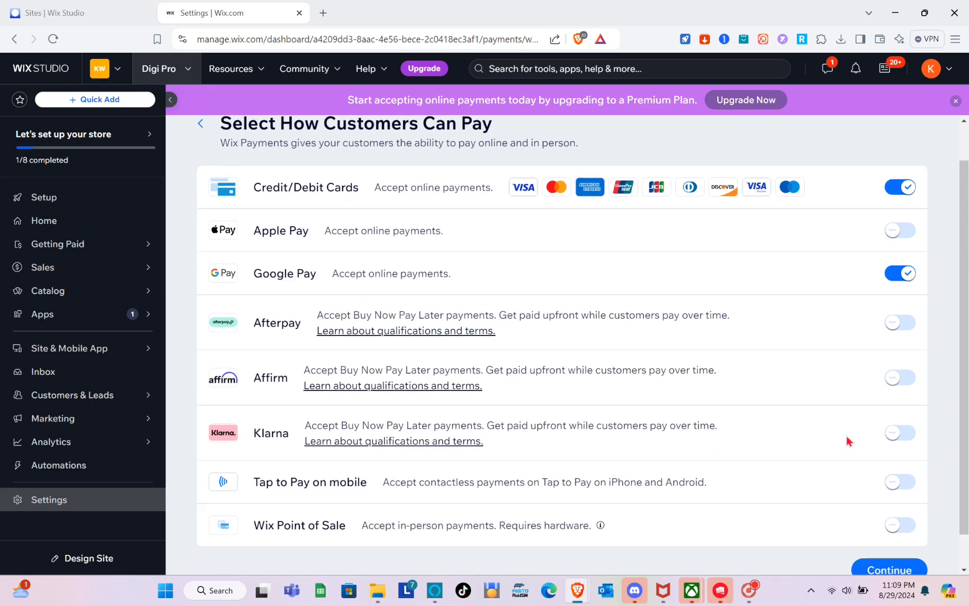
pyautogui.click(896, 424)
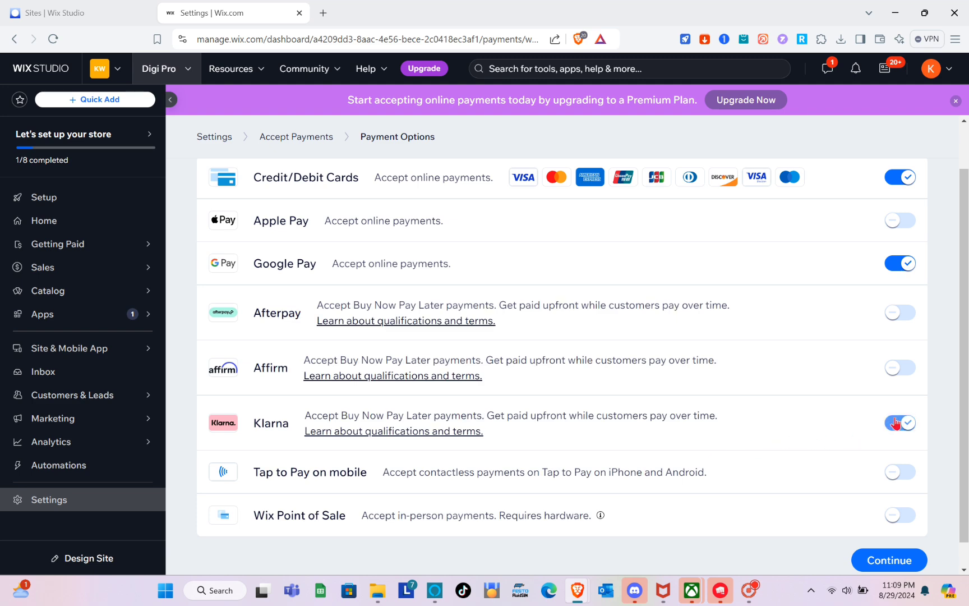
pyautogui.scroll(-1, 896, 424)
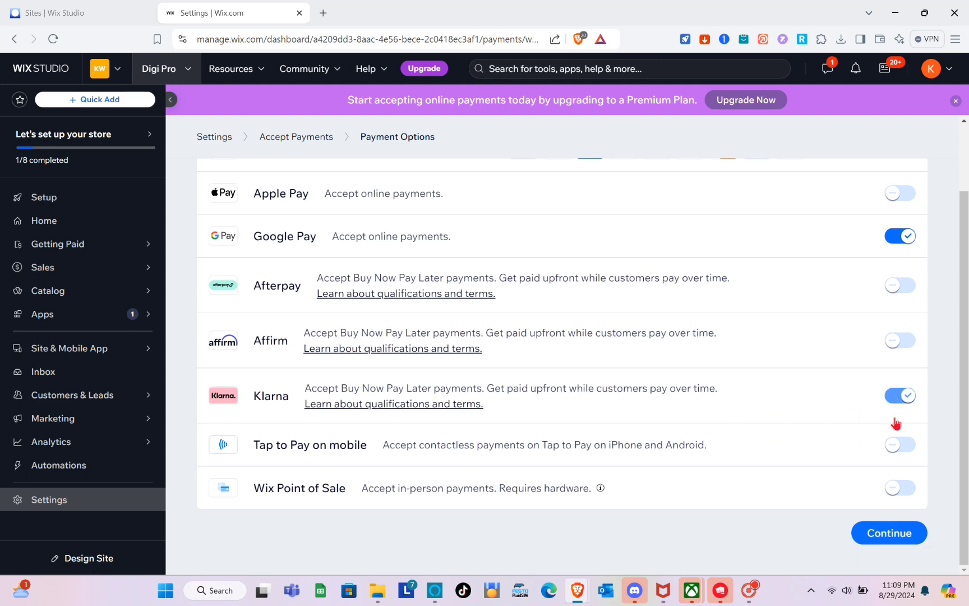
# - Submit the selected payment options and dismiss the site upgrade prompt
pyautogui.scroll(2, 896, 424)
pyautogui.scroll(-2, 896, 423)
pyautogui.click(889, 538)
pyautogui.click(888, 538)
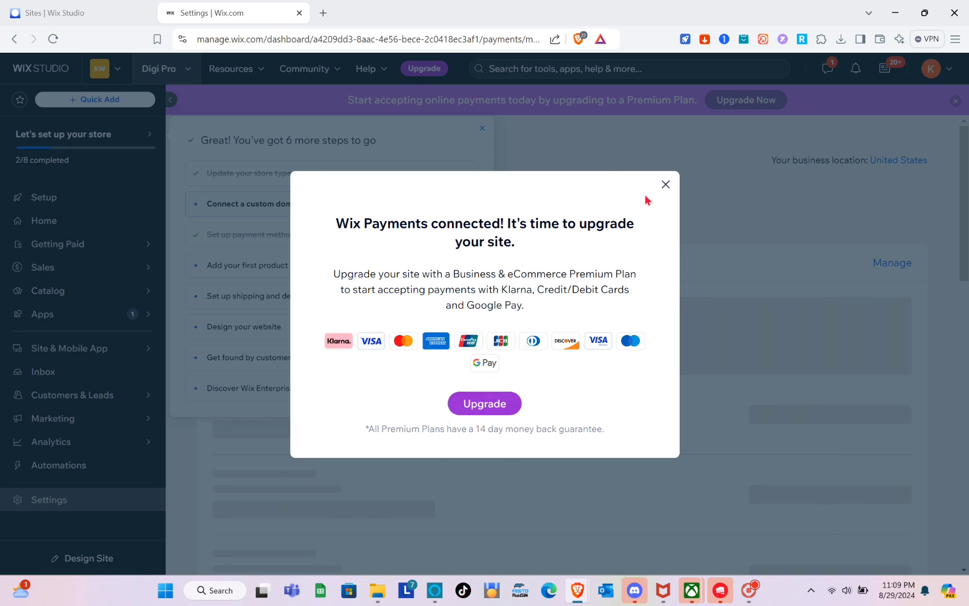
pyautogui.click(665, 185)
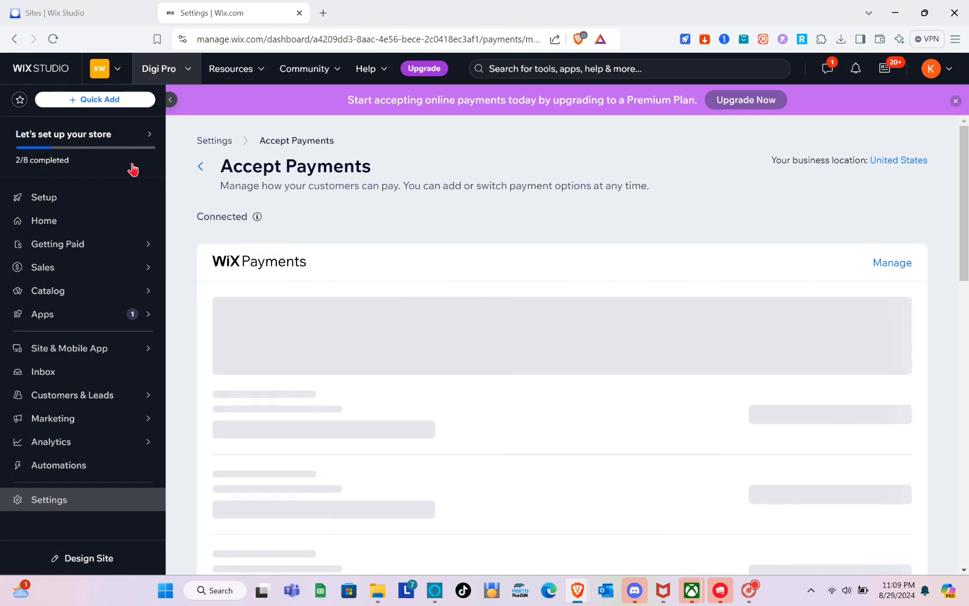
# - Return to the store setup checklist and start designing the site by picking a template
pyautogui.click(202, 168)
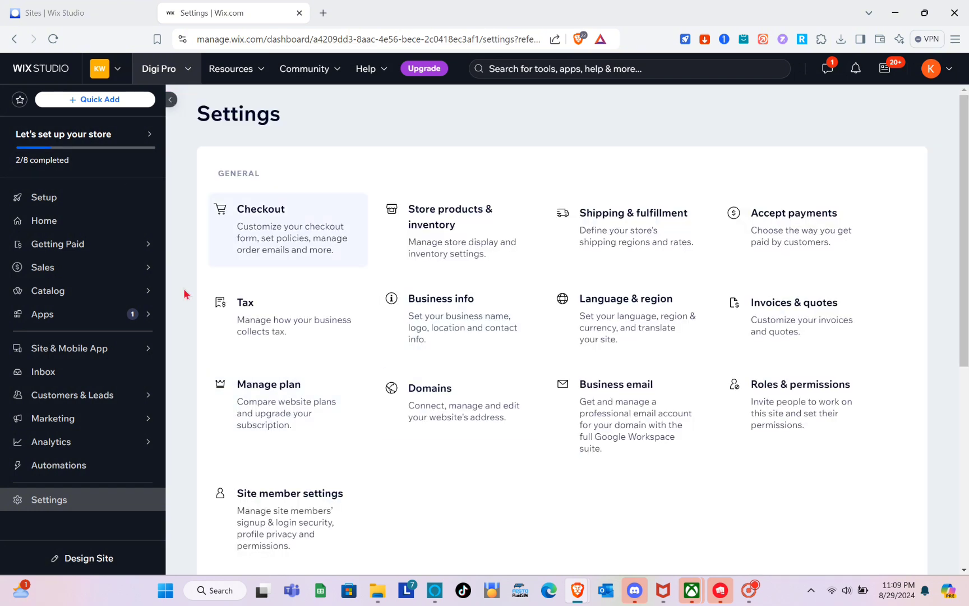
pyautogui.click(170, 99)
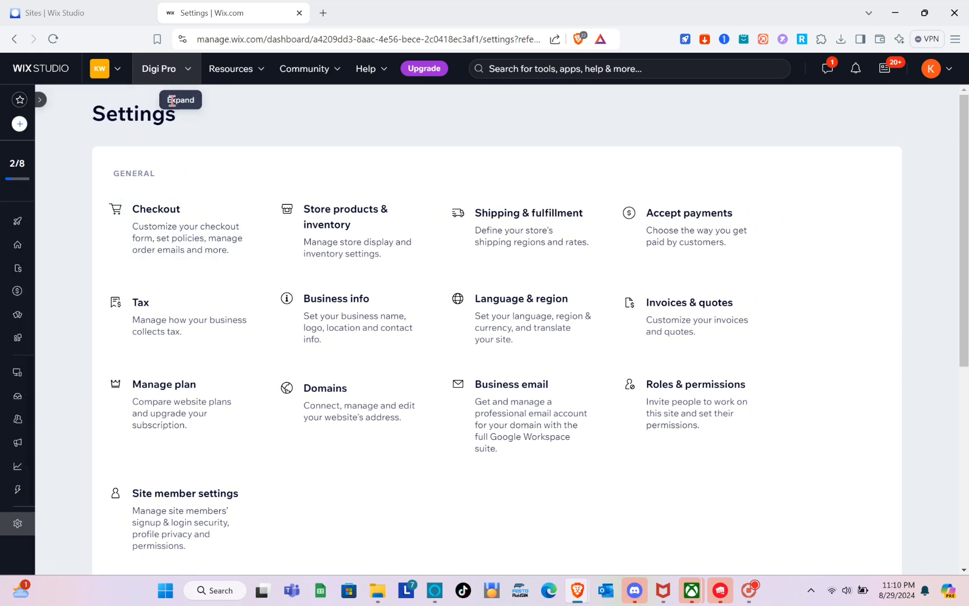
pyautogui.click(40, 99)
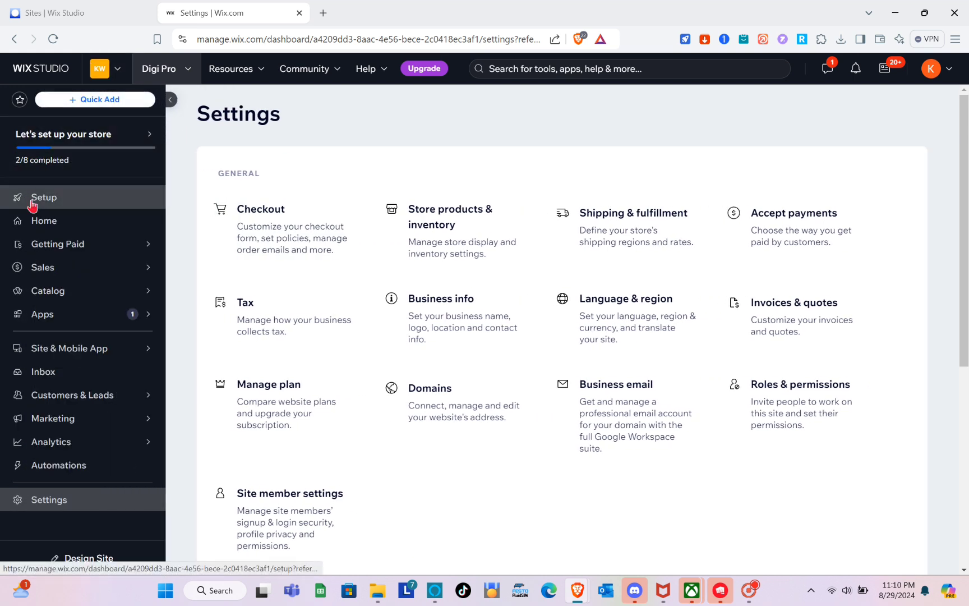
pyautogui.click(29, 201)
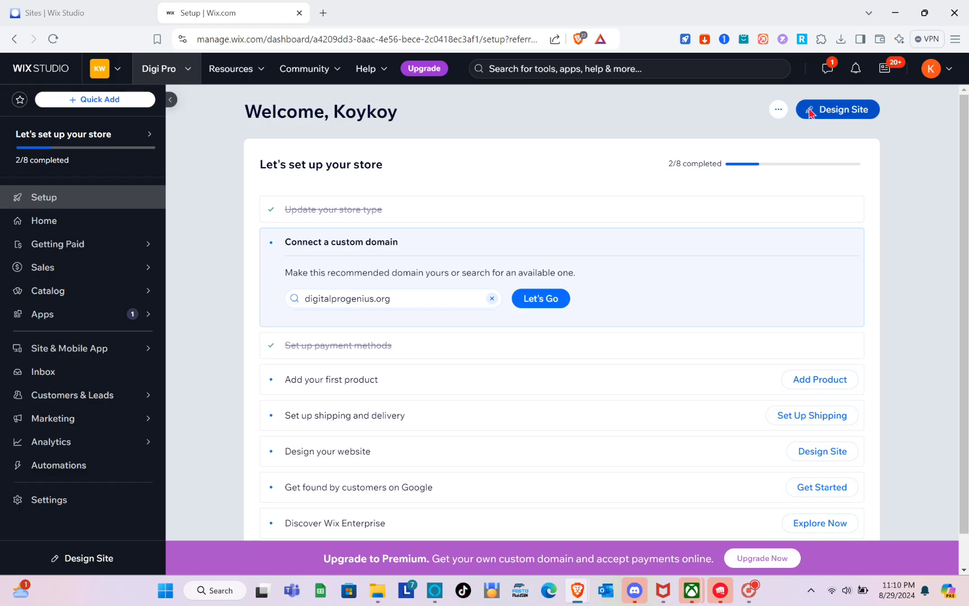
pyautogui.click(696, 160)
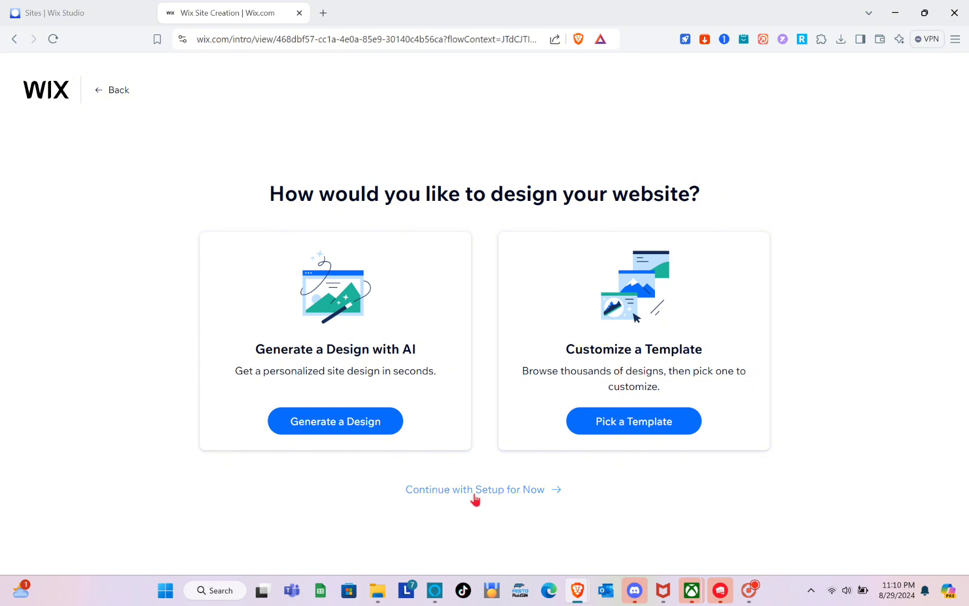
pyautogui.click(628, 429)
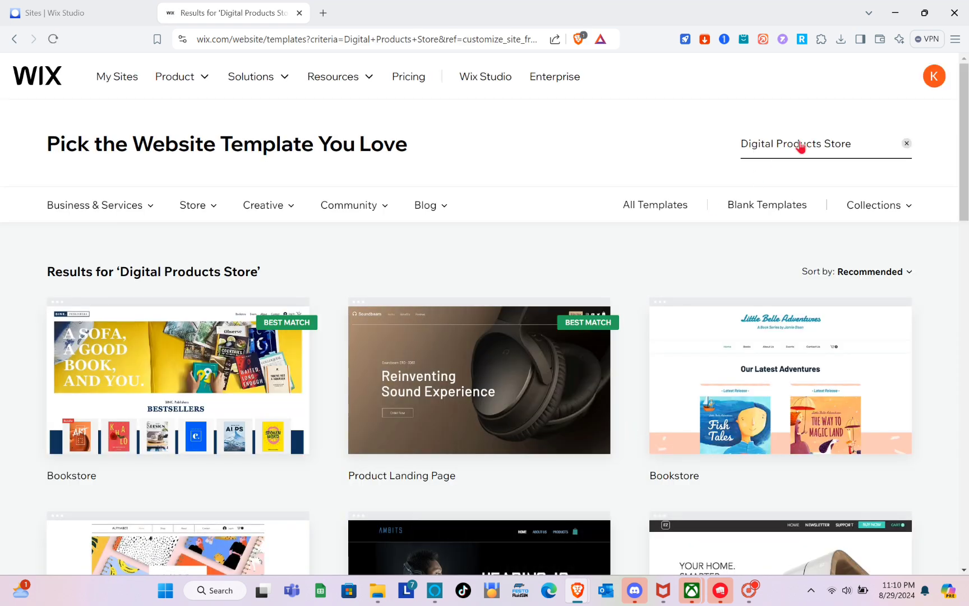
pyautogui.click(868, 144)
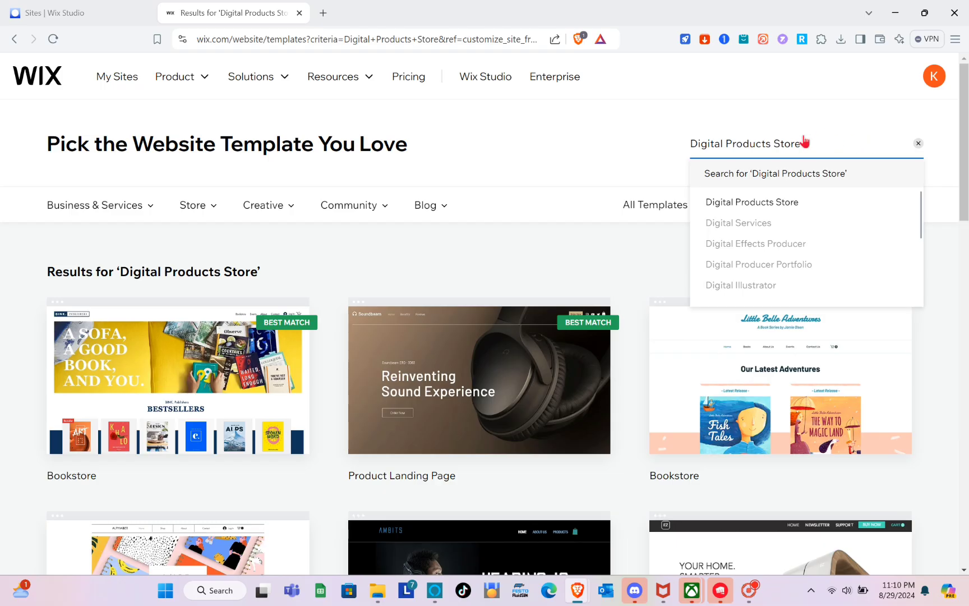
pyautogui.moveTo(787, 147); pyautogui.dragTo(696, 146)
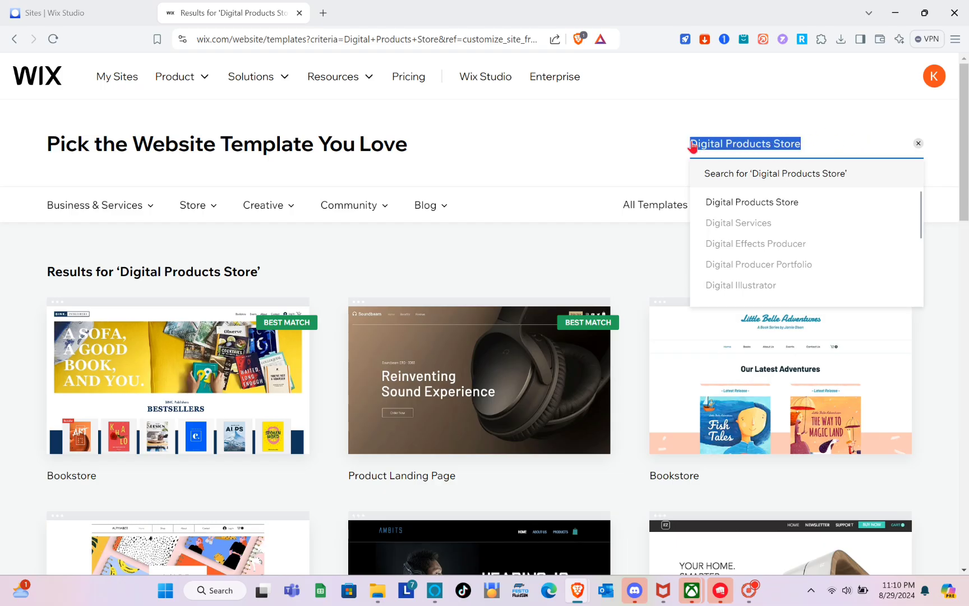
pyautogui.click(601, 129)
# - Browse the Digital Products Store templates and open the Little Belle Adventures bookstore template for editing
pyautogui.scroll(-3, 275, 370)
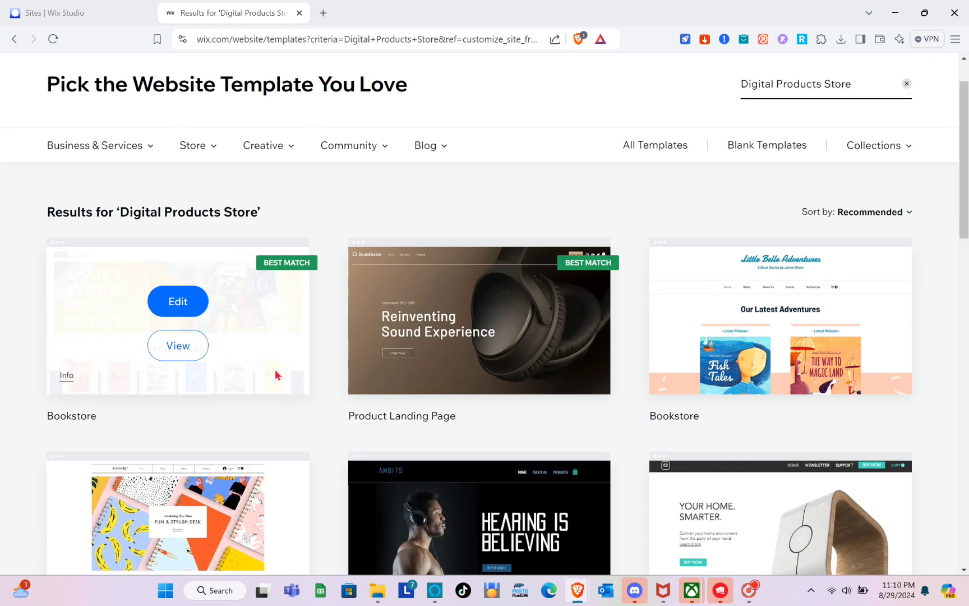
pyautogui.moveTo(488, 428)
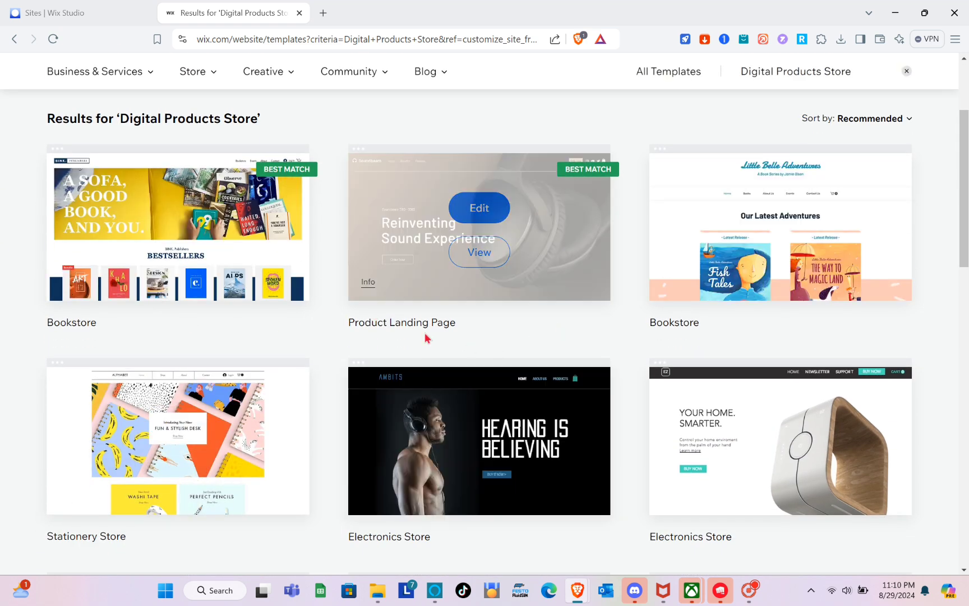
pyautogui.scroll(-1, 522, 314)
pyautogui.moveTo(789, 230)
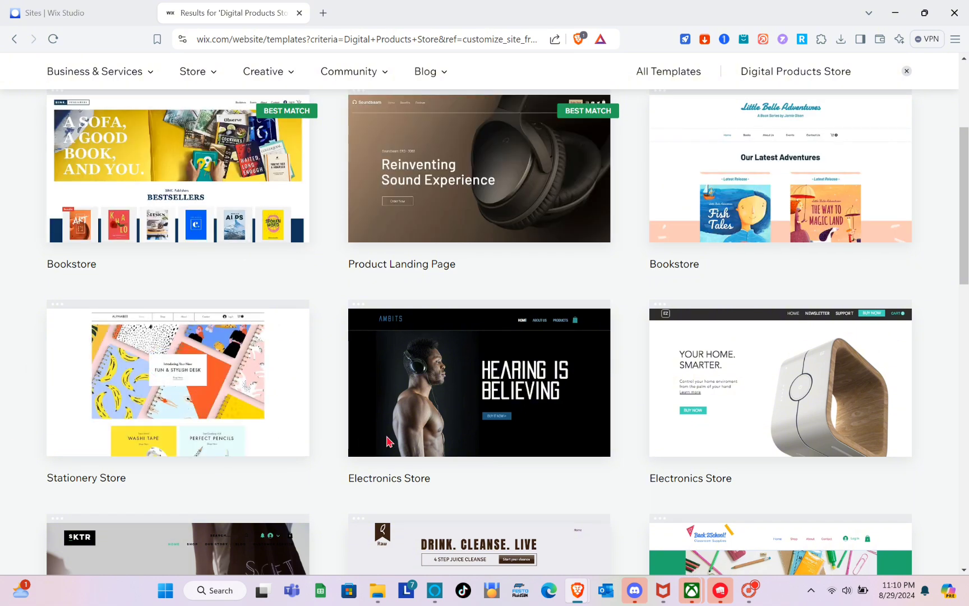
pyautogui.moveTo(458, 431)
pyautogui.scroll(-2, 458, 431)
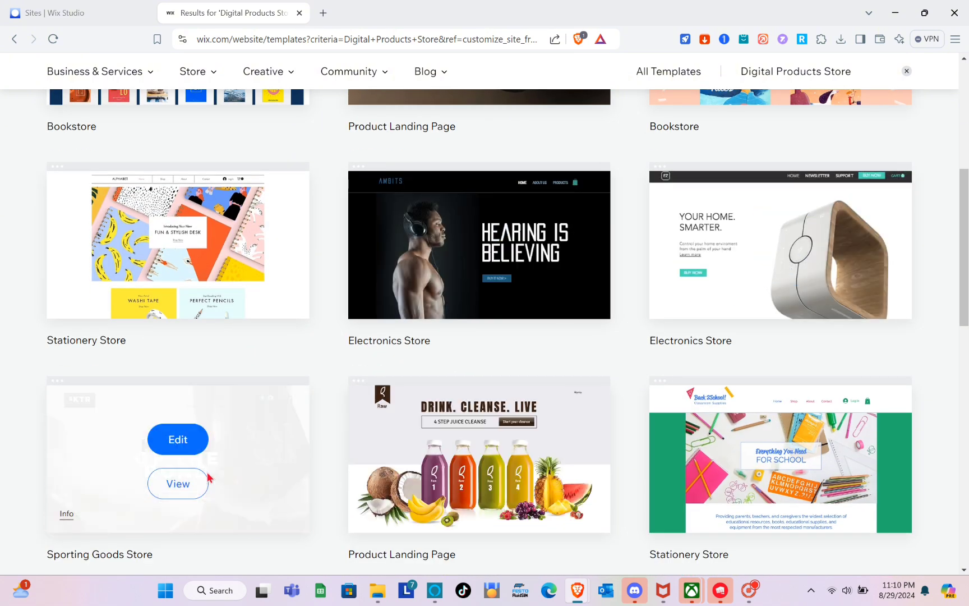
pyautogui.scroll(6, 202, 479)
pyautogui.scroll(-3, 207, 477)
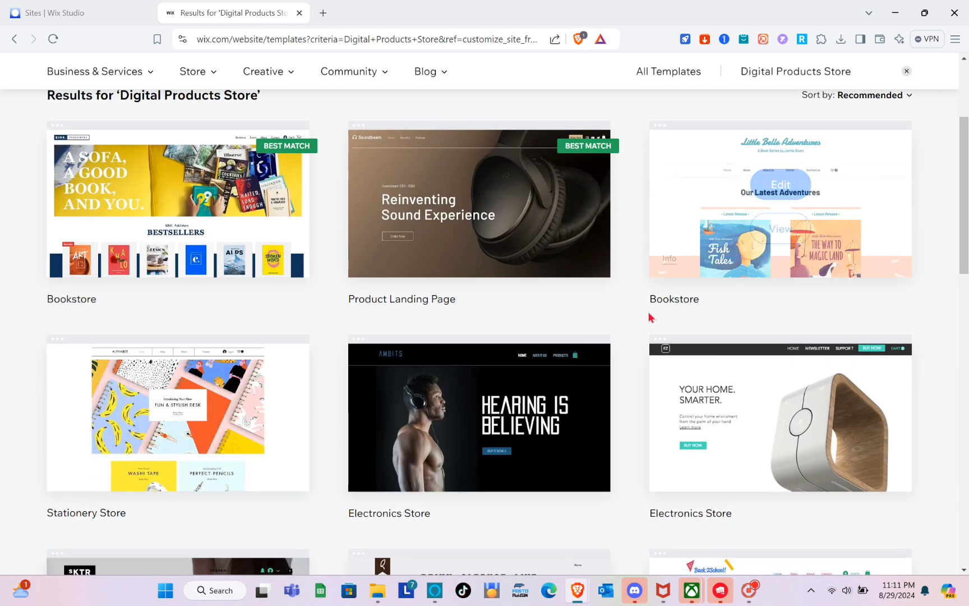
pyautogui.moveTo(779, 147)
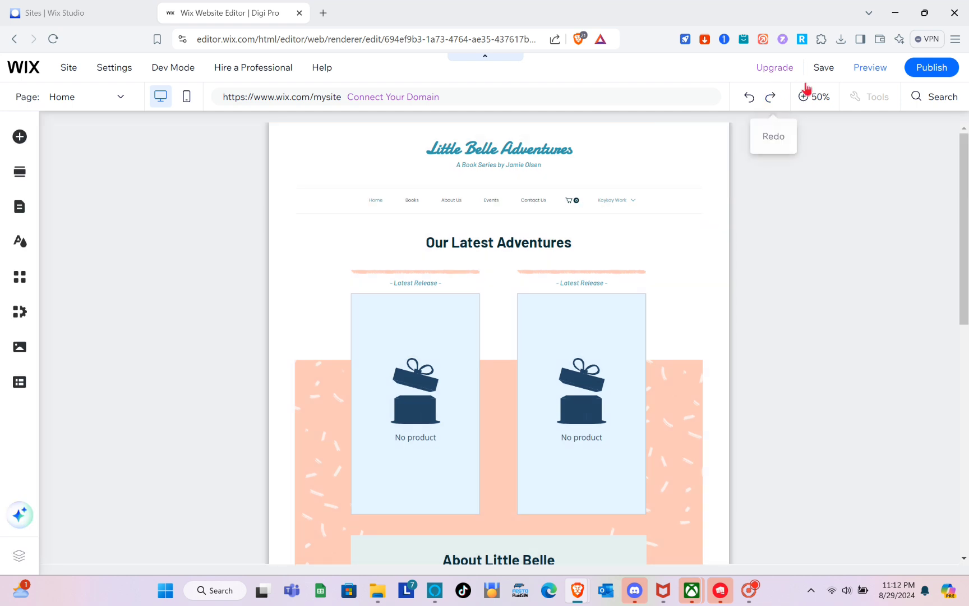
# - Set the editor zoom to 100% and look over the template's Home page down to the footer
pyautogui.click(820, 97)
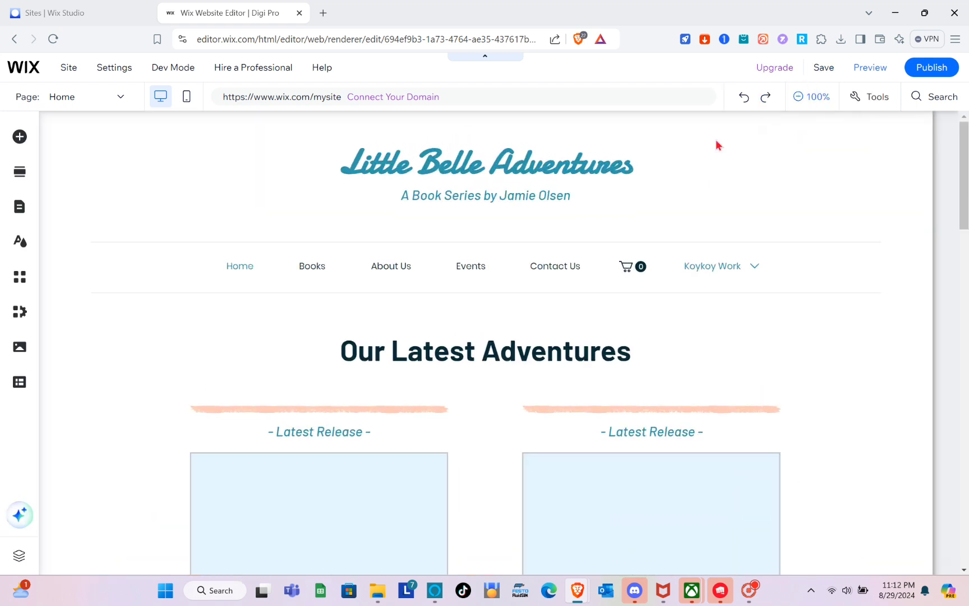
pyautogui.scroll(-15, 537, 347)
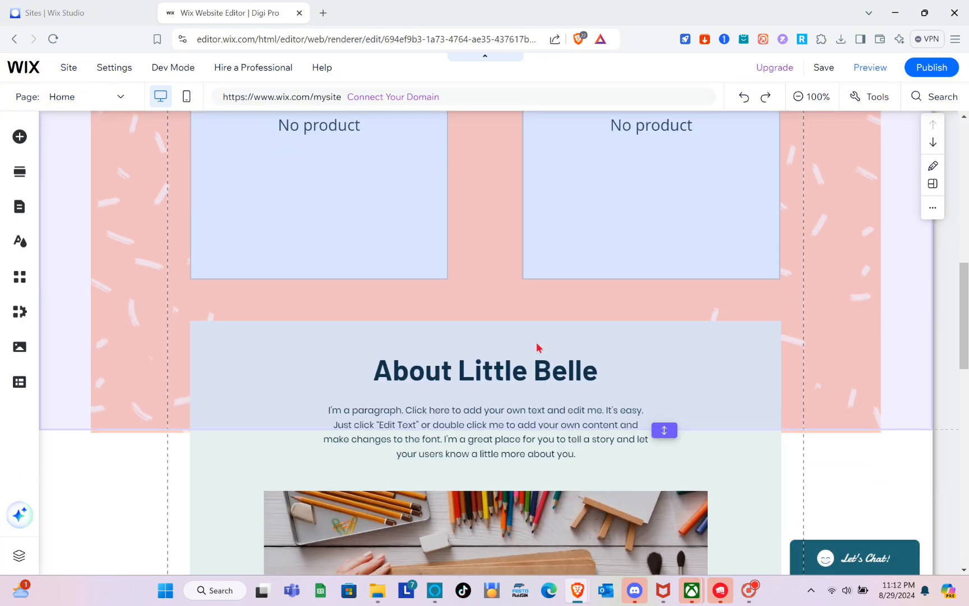
pyautogui.scroll(-10, 537, 347)
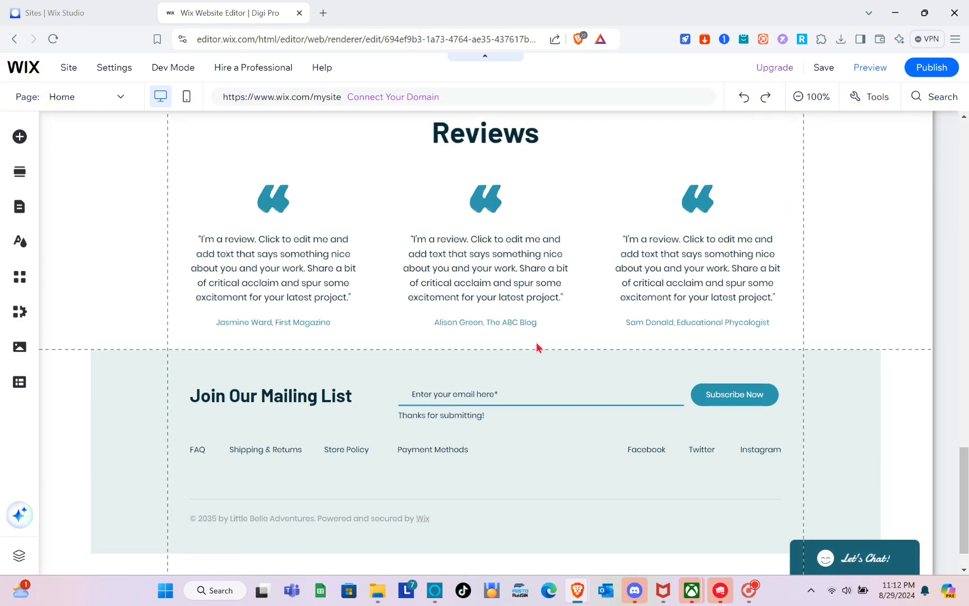
pyautogui.scroll(20, 536, 347)
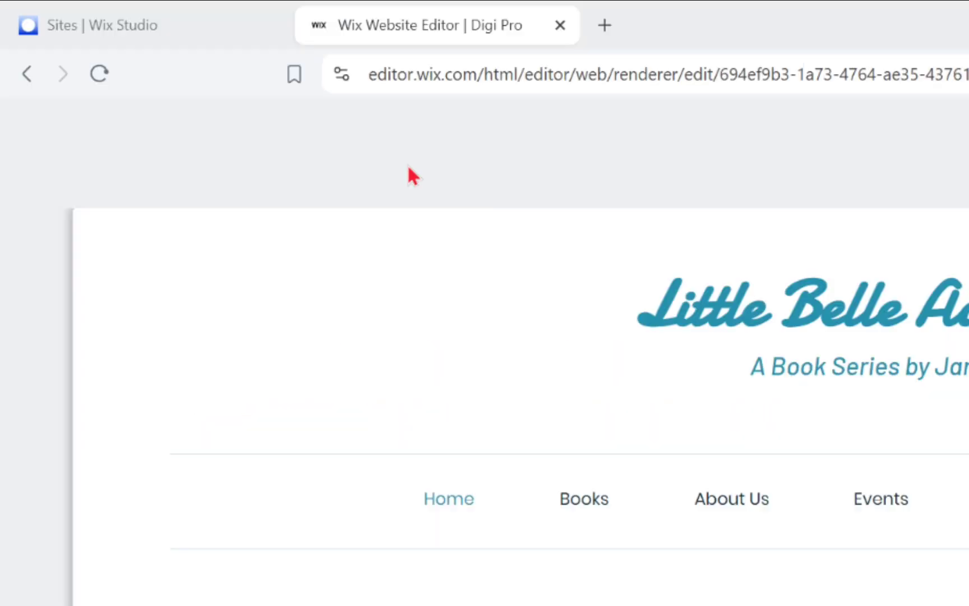
# - Switch to the Books site page and look through its product gallery
pyautogui.click(234, 181)
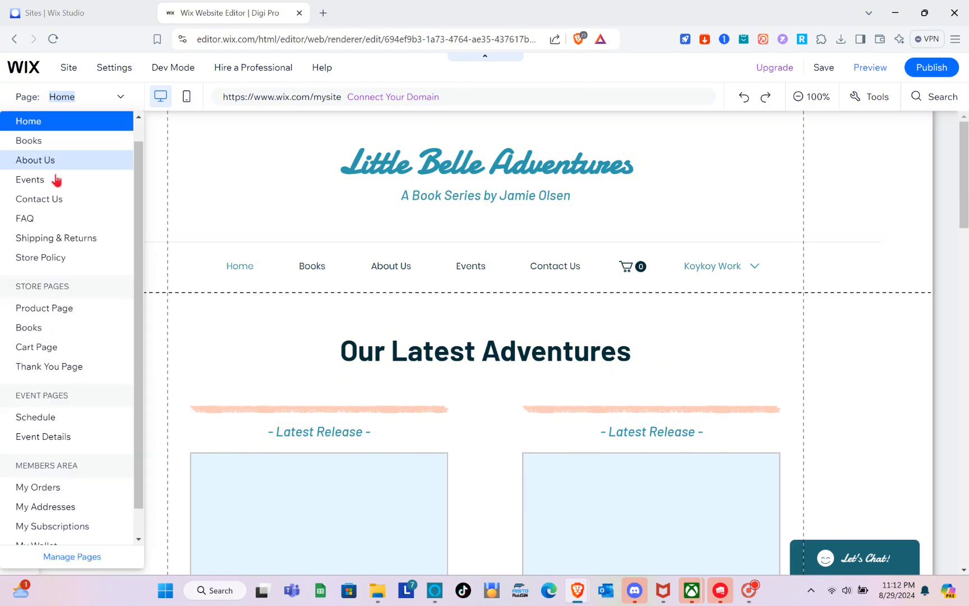
pyautogui.click(39, 143)
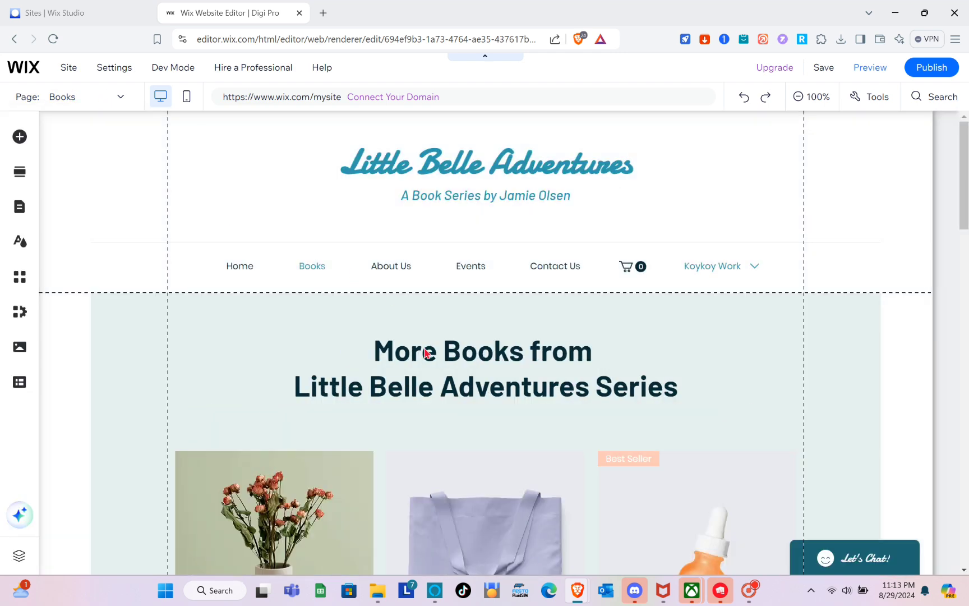
pyautogui.scroll(-10, 425, 353)
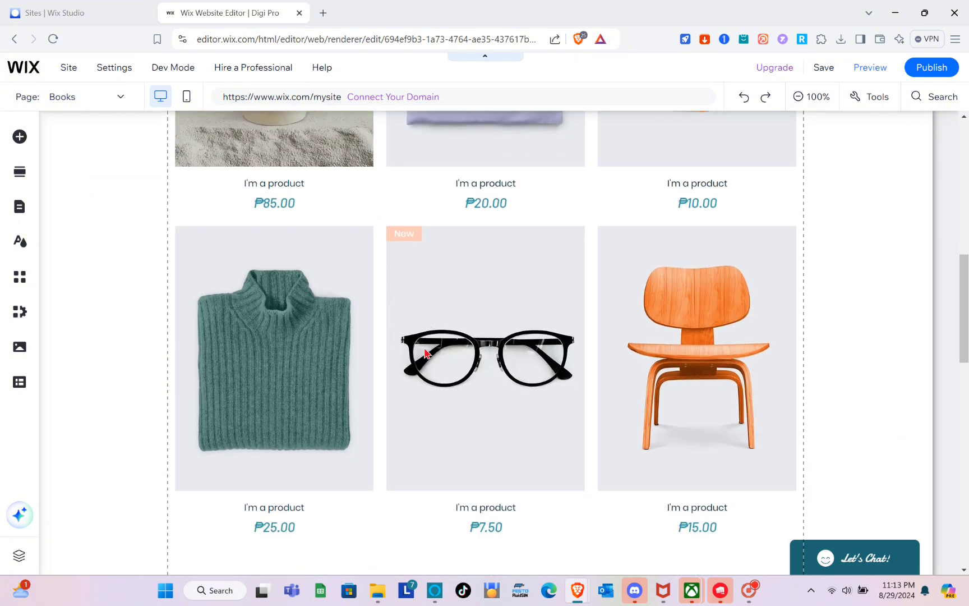
pyautogui.scroll(-10, 425, 353)
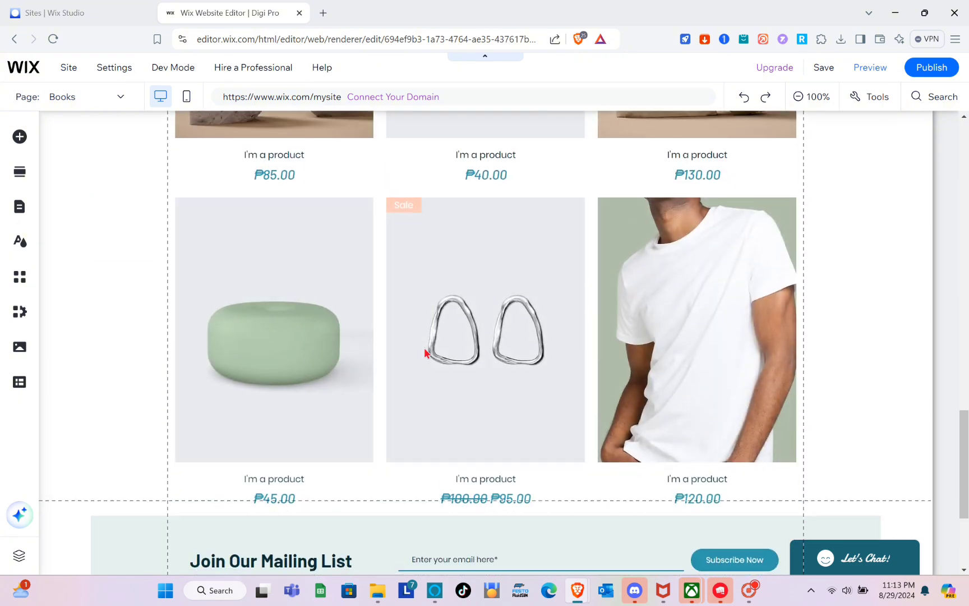
pyautogui.scroll(-4, 424, 352)
pyautogui.scroll(20, 424, 353)
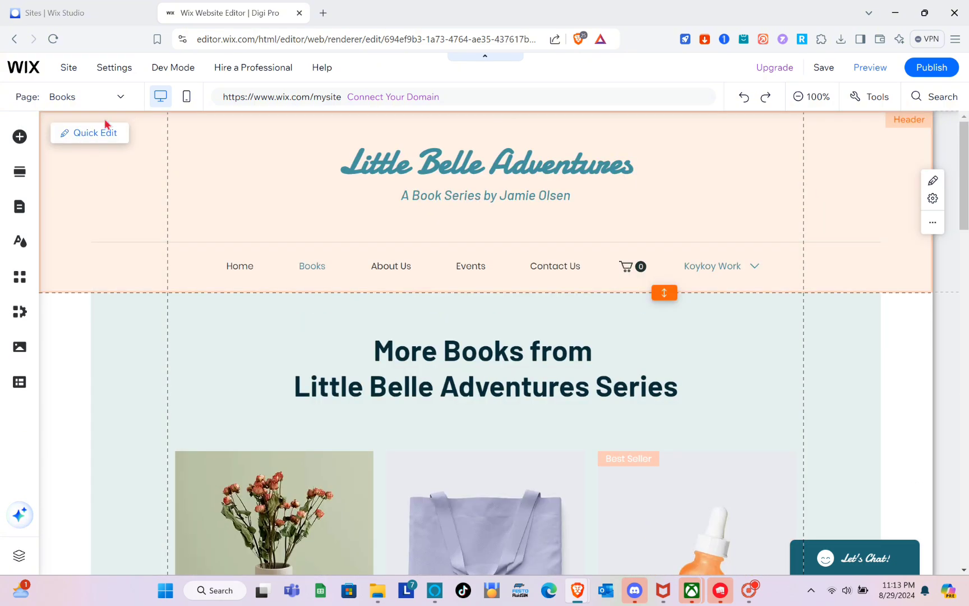
# - Switch back to the Home page and review its sections down to the reviews
pyautogui.click(118, 98)
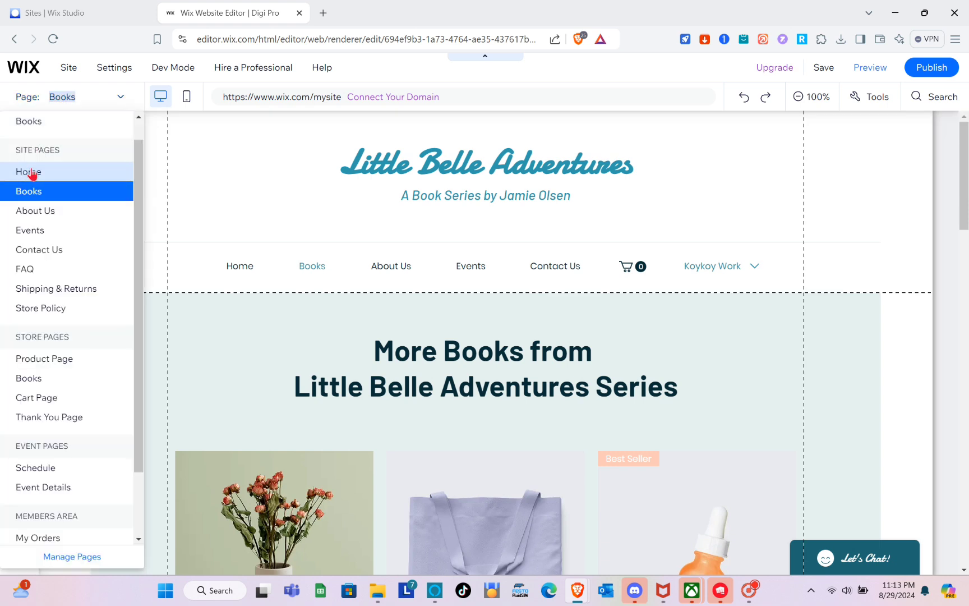
pyautogui.click(34, 173)
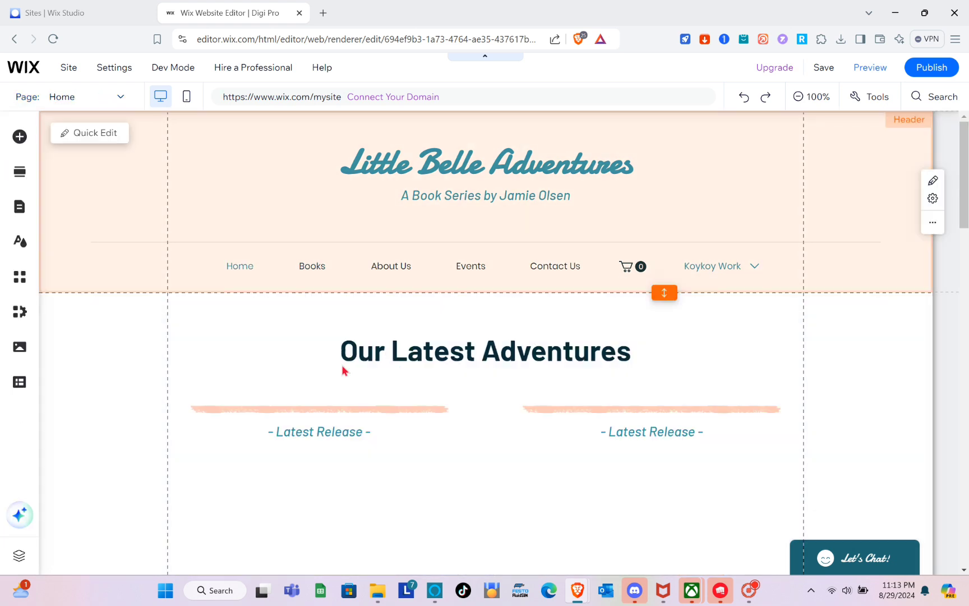
pyautogui.scroll(-10, 504, 370)
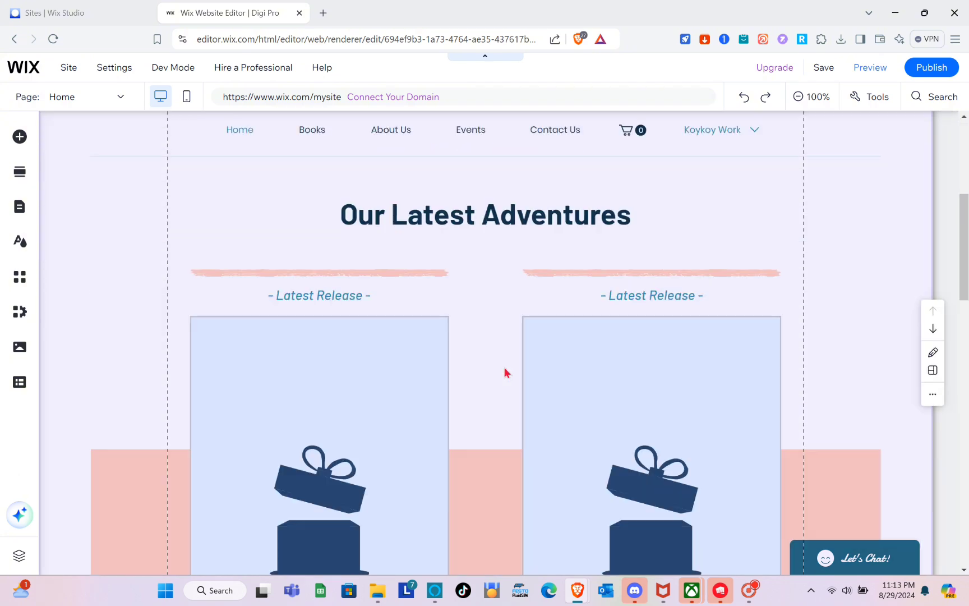
pyautogui.scroll(-9, 504, 370)
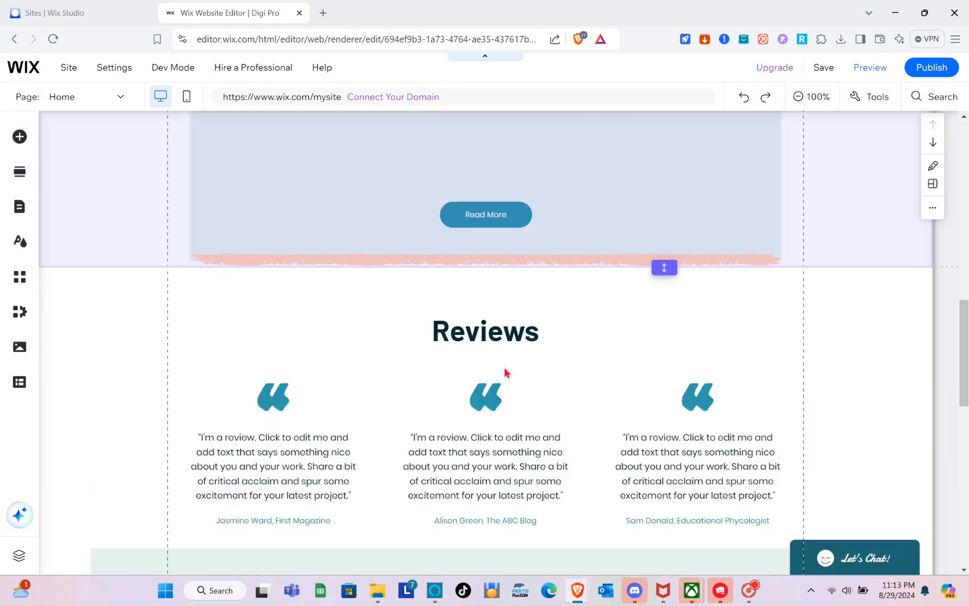
# - Replace the site title in the Home page header with "Digital Products"
pyautogui.scroll(20, 504, 370)
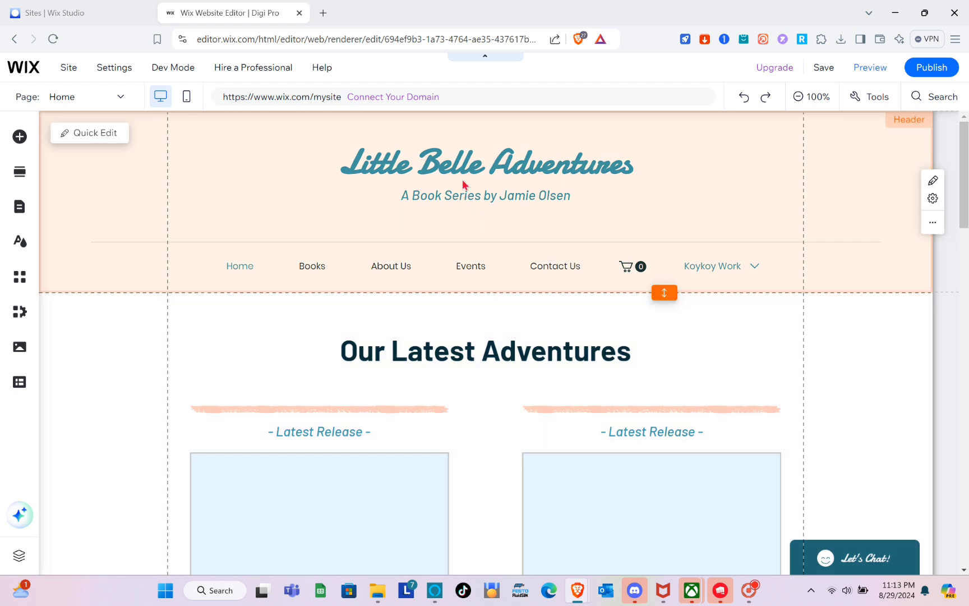
pyautogui.click(464, 183)
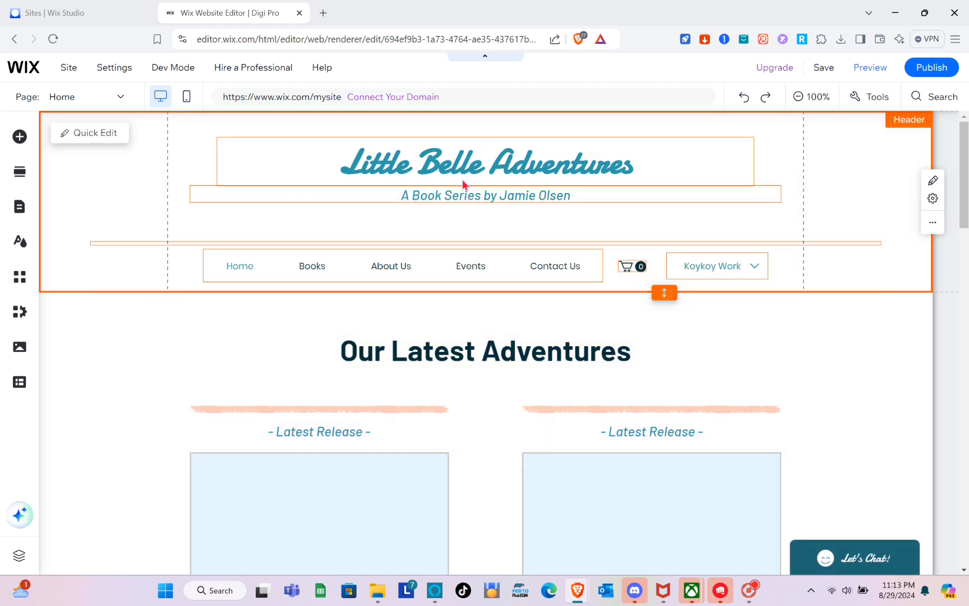
pyautogui.click(449, 166)
pyautogui.doubleClick(448, 163)
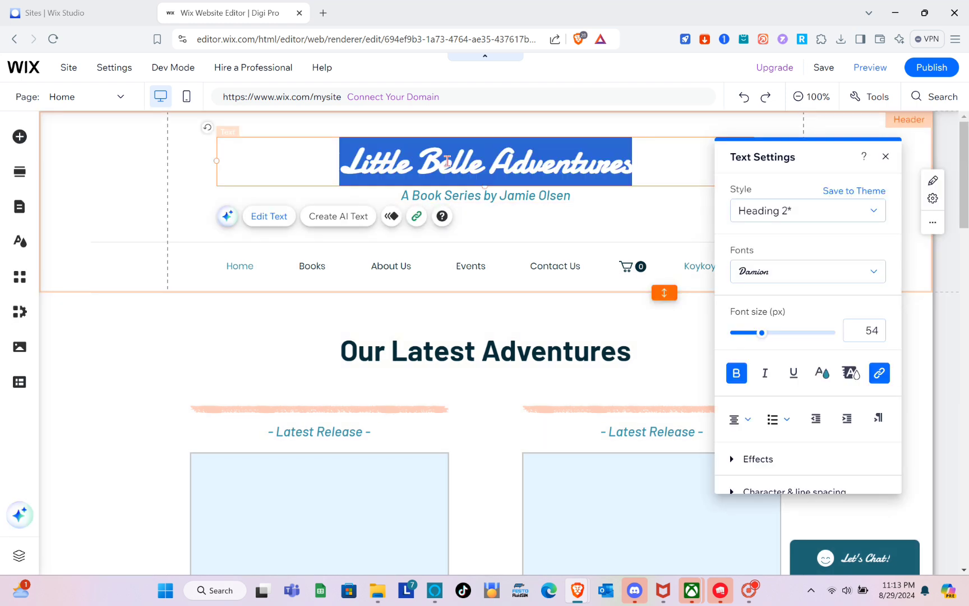
pyautogui.write('Digita')
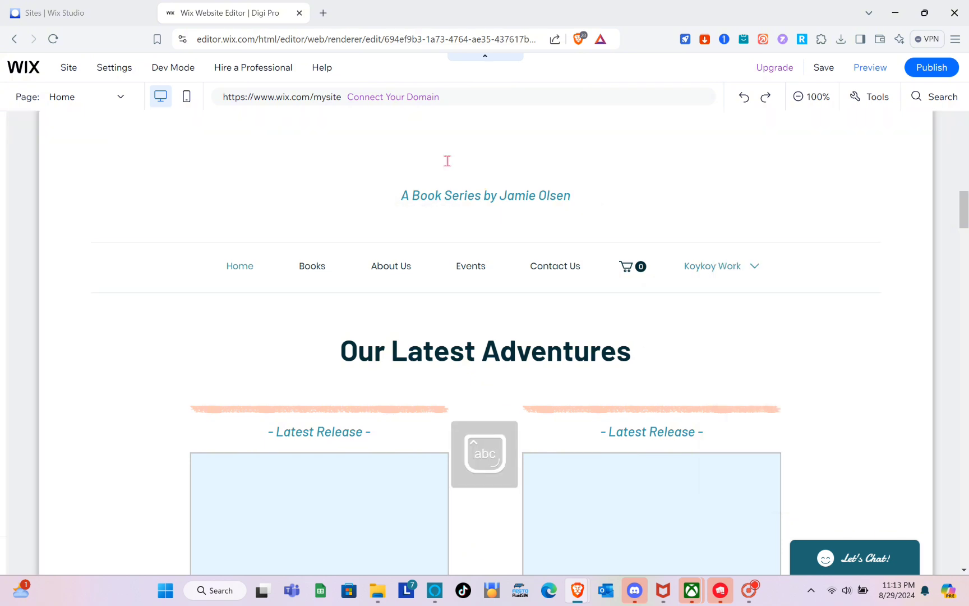
pyautogui.write('l Products')
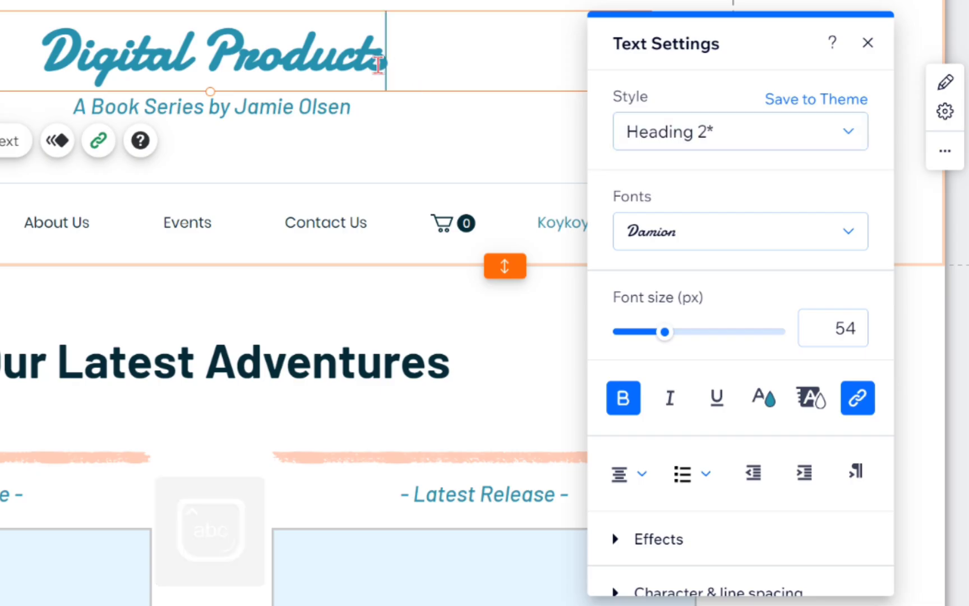
# - Change the whole header title's font to DIN Neuzeit Grotesk and its size to 64 px
pyautogui.doubleClick(585, 169)
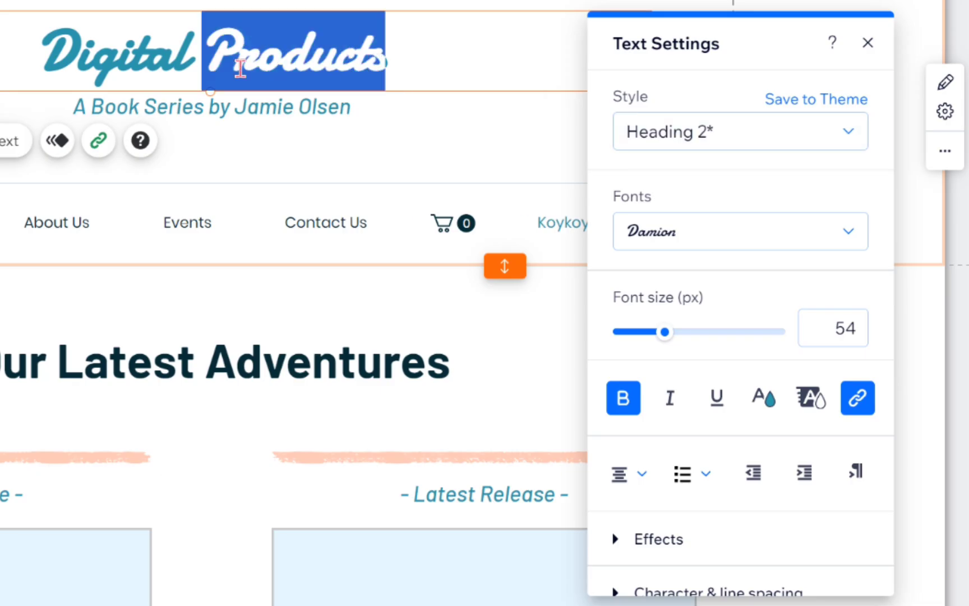
pyautogui.tripleClick(194, 61)
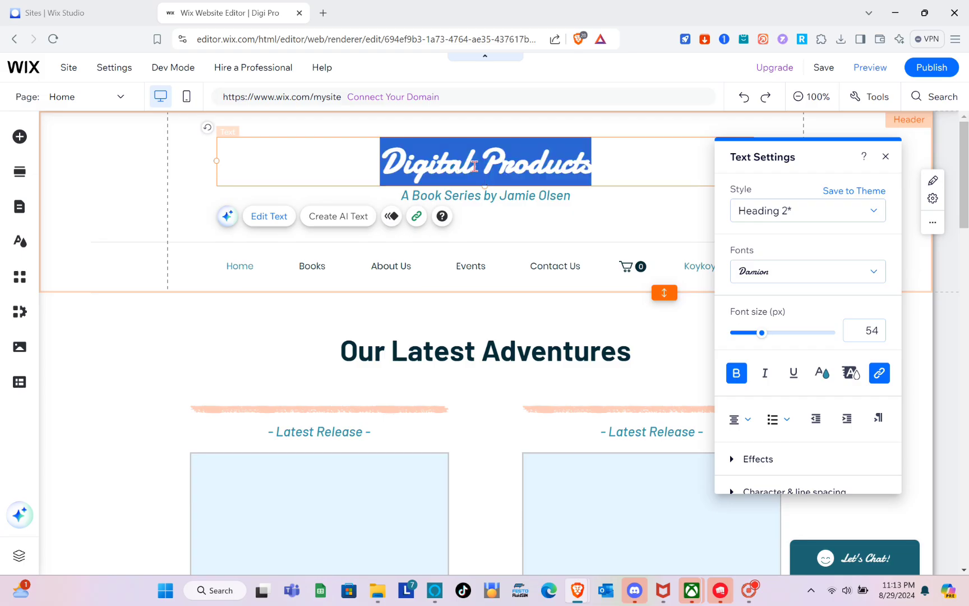
pyautogui.click(825, 275)
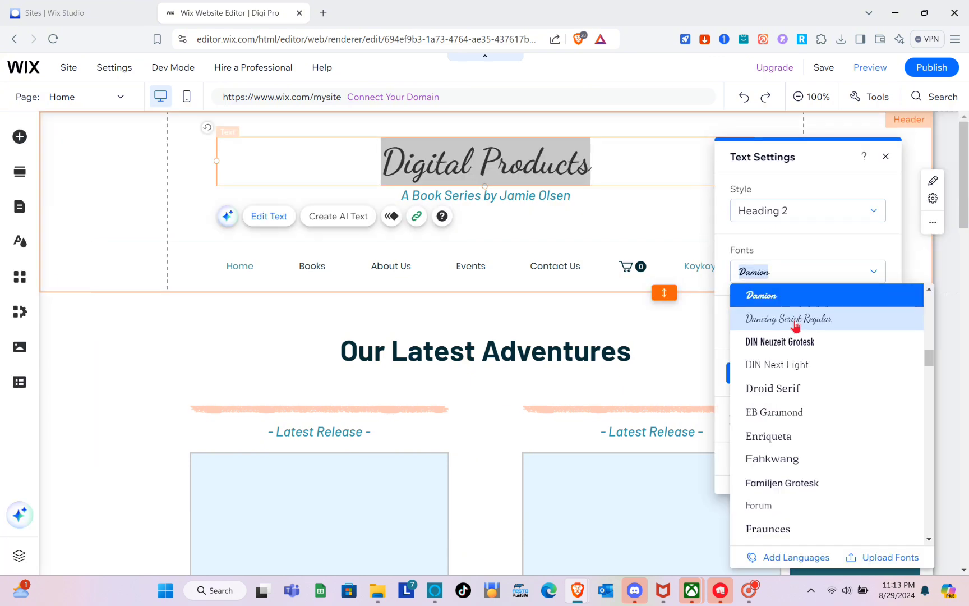
pyautogui.click(781, 349)
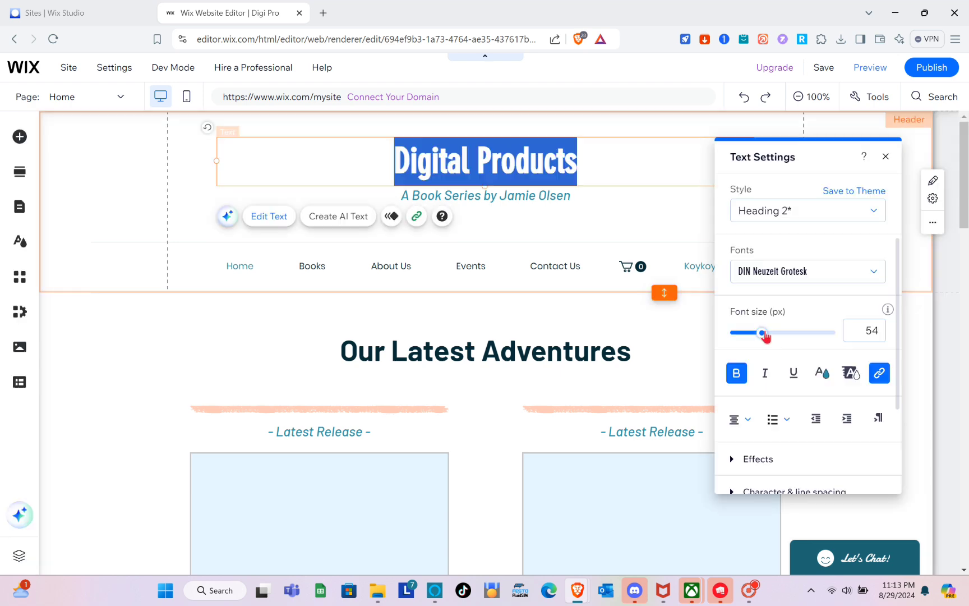
pyautogui.moveTo(764, 333); pyautogui.dragTo(767, 333)
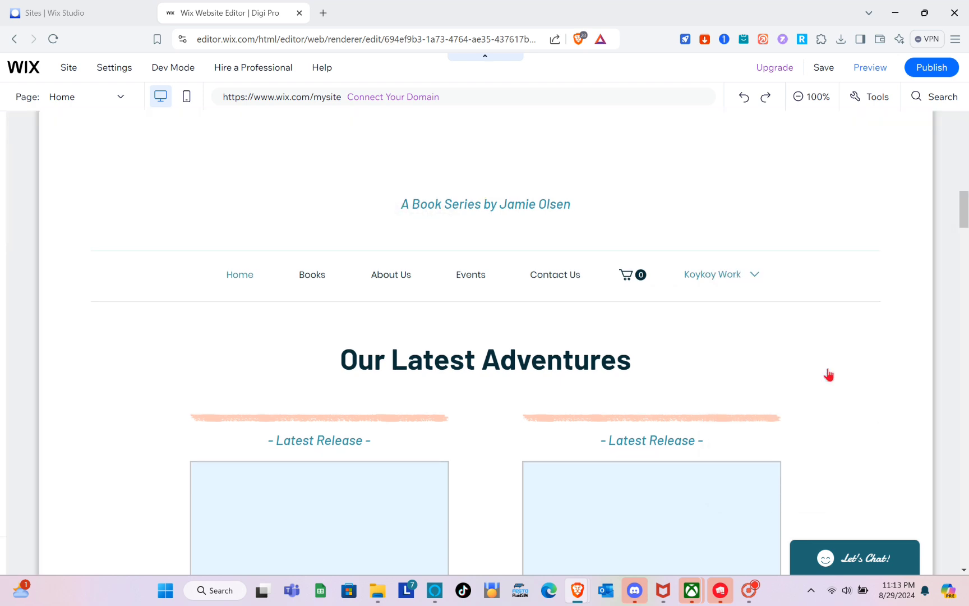
# - Color the header title red #E21C21 and close the text settings
pyautogui.click(829, 372)
pyautogui.click(773, 398)
pyautogui.click(729, 377)
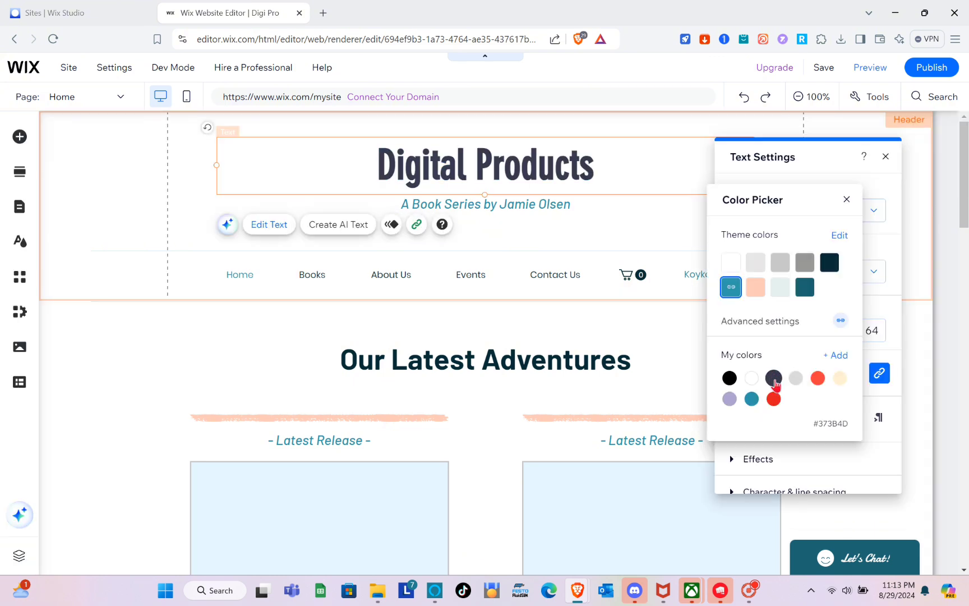
pyautogui.click(773, 404)
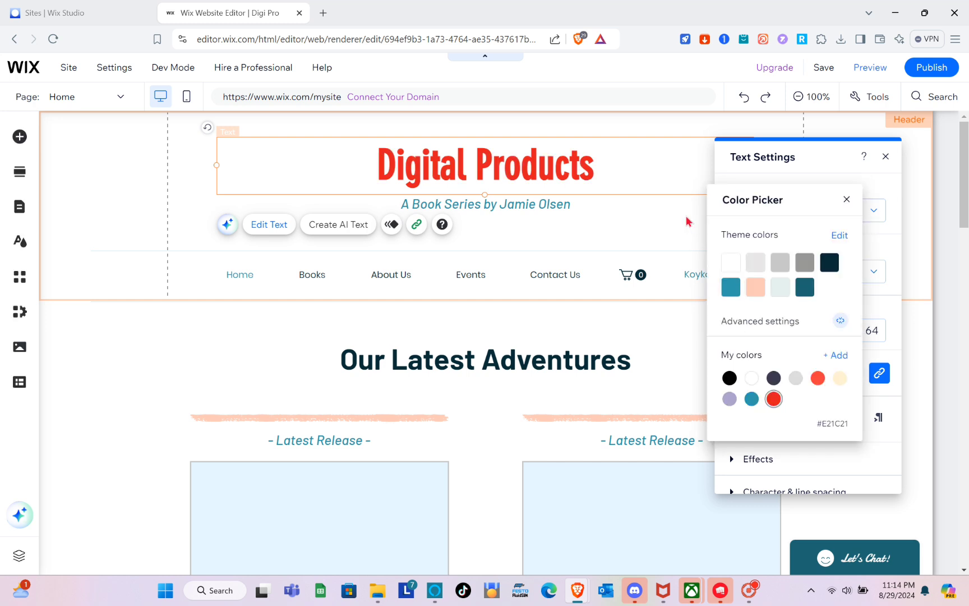
pyautogui.click(846, 201)
pyautogui.click(885, 157)
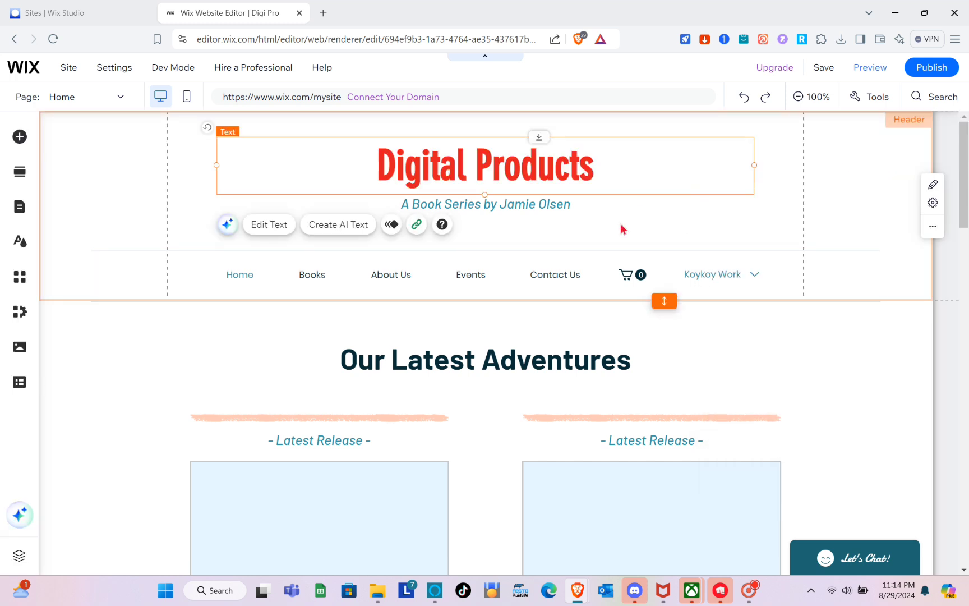
pyautogui.click(621, 230)
pyautogui.click(524, 208)
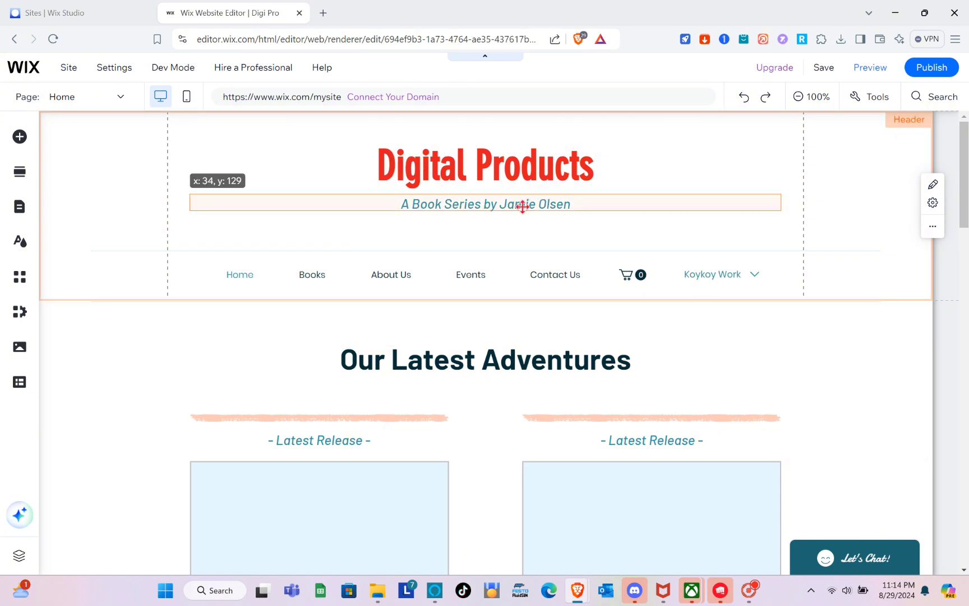
pyautogui.doubleClick(514, 201)
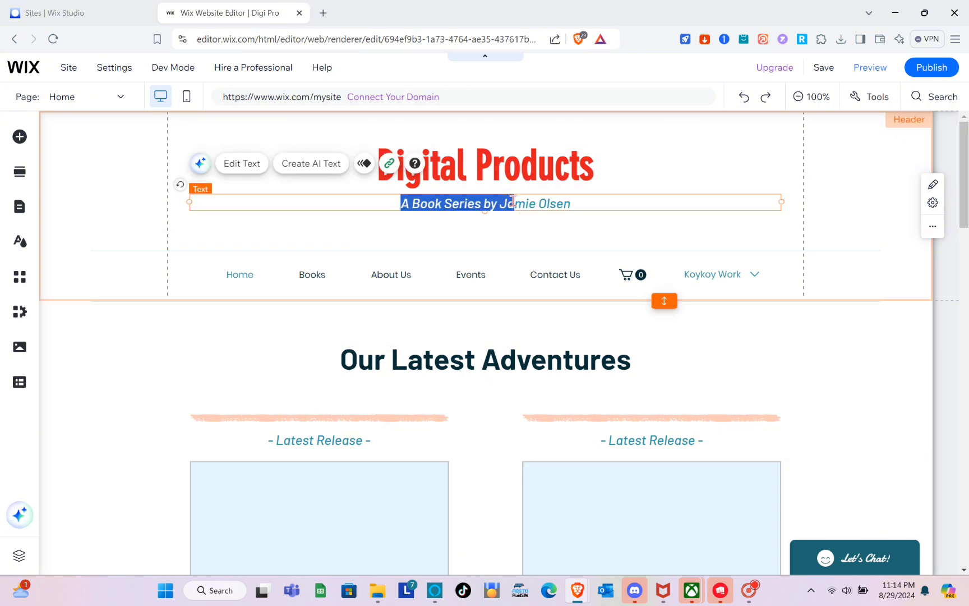
pyautogui.click(550, 224)
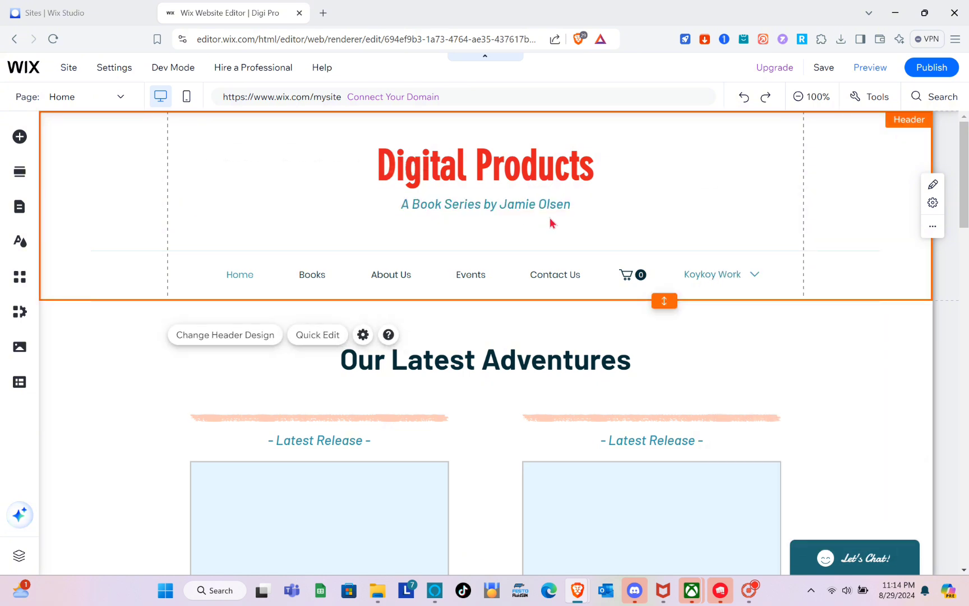
# - Examine the Home page's Our Latest Adventures section with its two product widgets
pyautogui.scroll(-6, 550, 223)
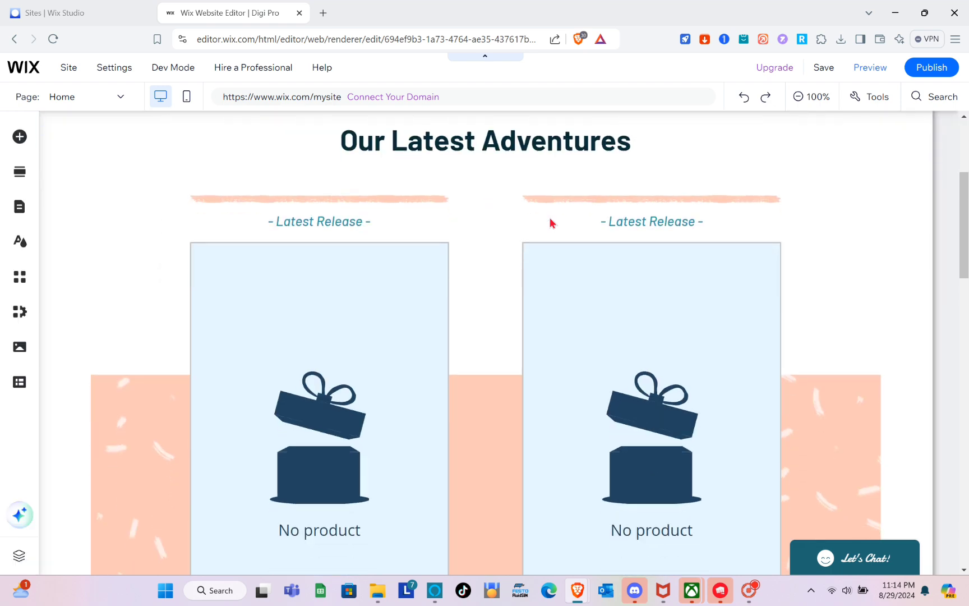
pyautogui.scroll(5, 550, 224)
pyautogui.scroll(-3, 550, 223)
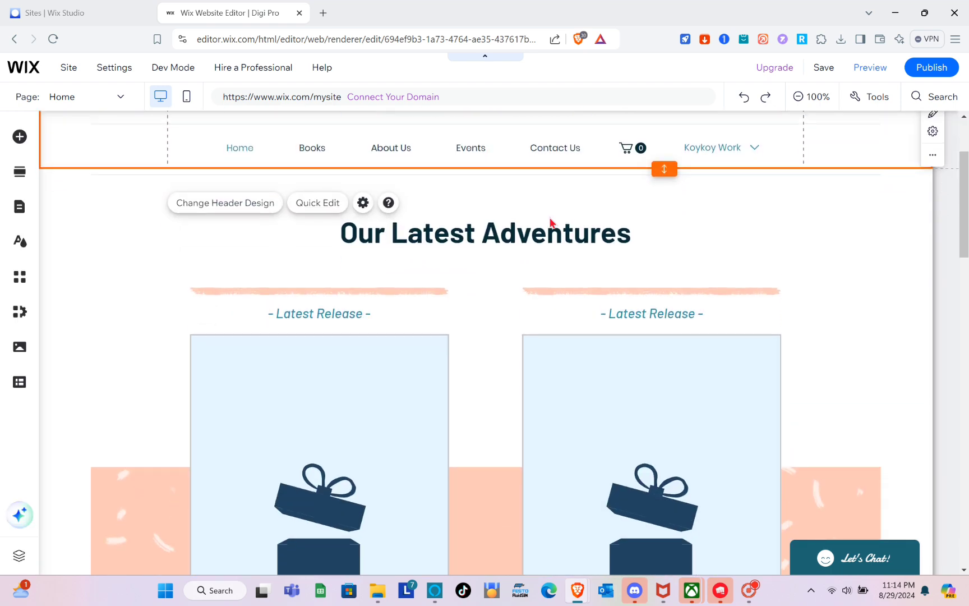
pyautogui.scroll(-4, 550, 223)
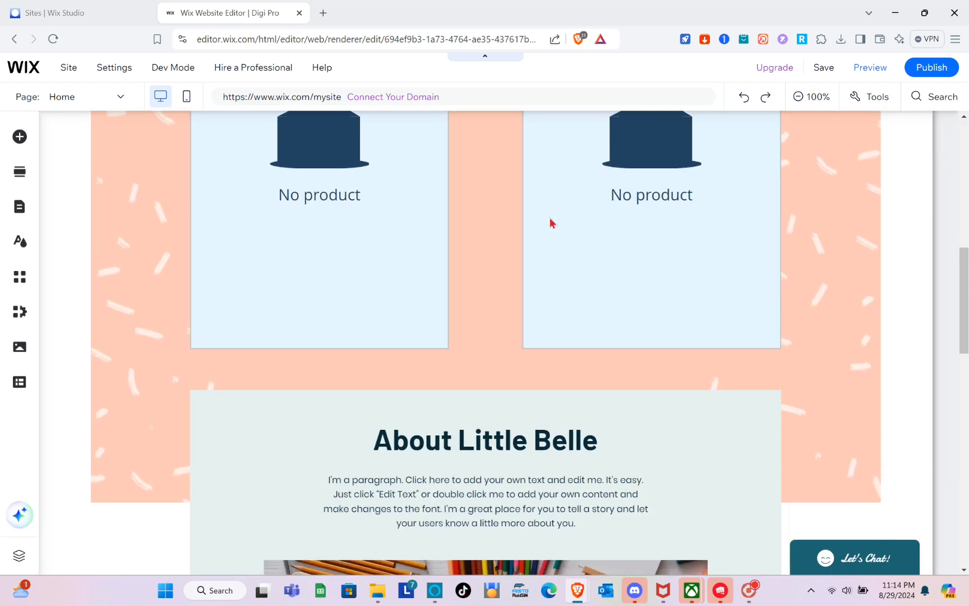
pyautogui.scroll(8, 551, 223)
pyautogui.scroll(-5, 550, 223)
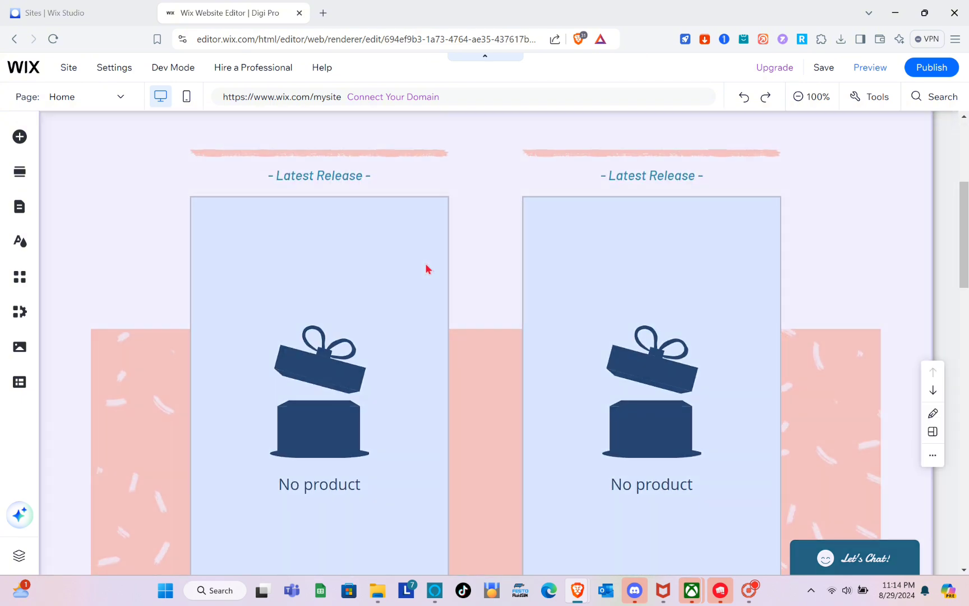
pyautogui.scroll(-3, 426, 269)
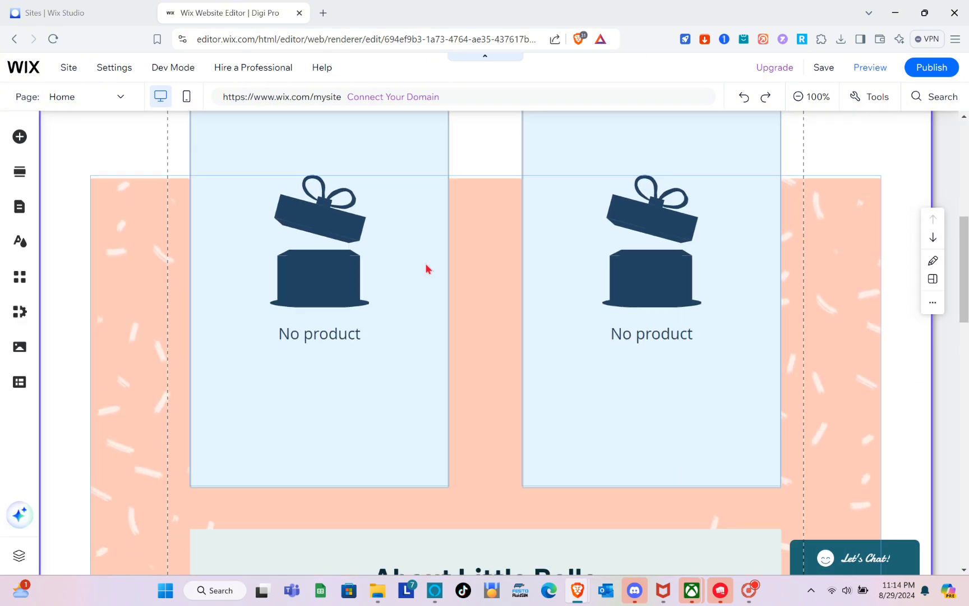
pyautogui.scroll(3, 427, 269)
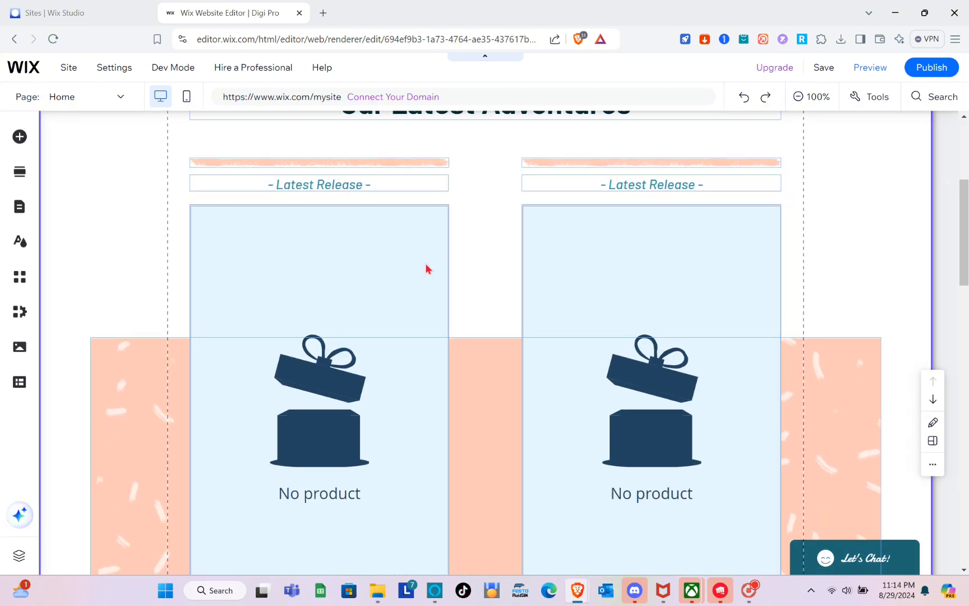
# - View the store's product list from the first Latest Release product widget and close the dashboard
pyautogui.scroll(-2, 427, 269)
pyautogui.doubleClick(339, 278)
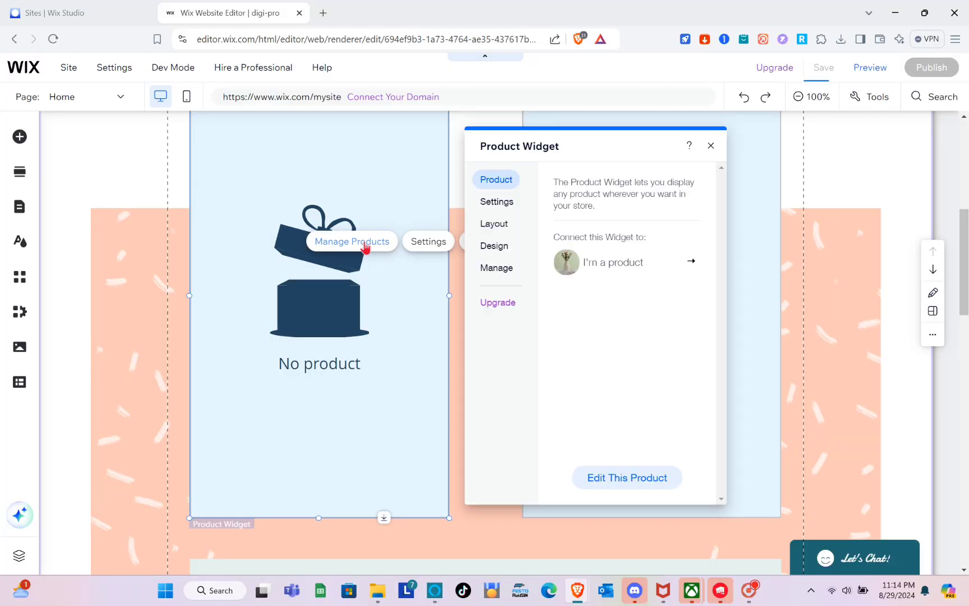
pyautogui.click(366, 245)
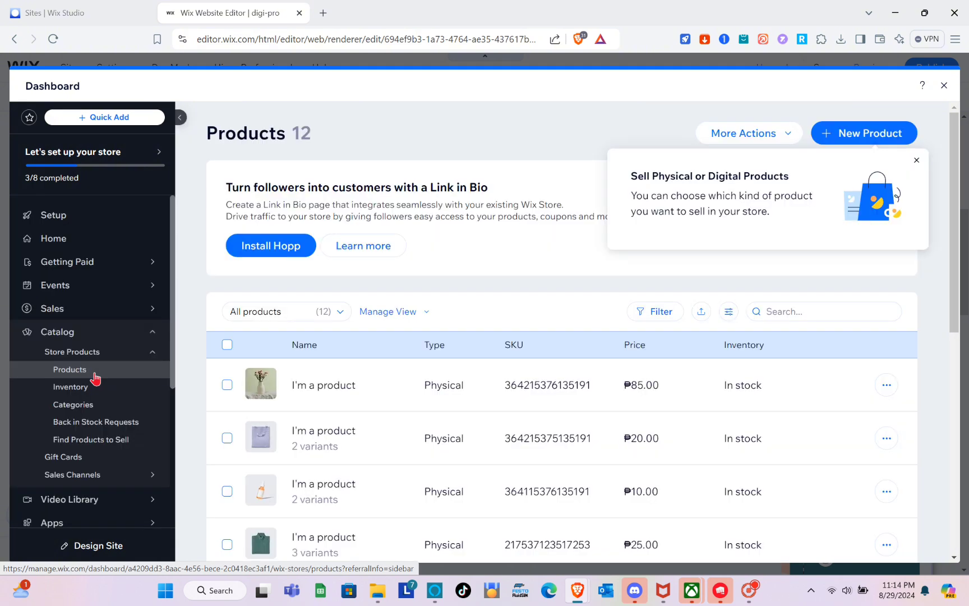
pyautogui.click(944, 85)
# - Review the Home page from the header down to the mailing list footer
pyautogui.click(498, 298)
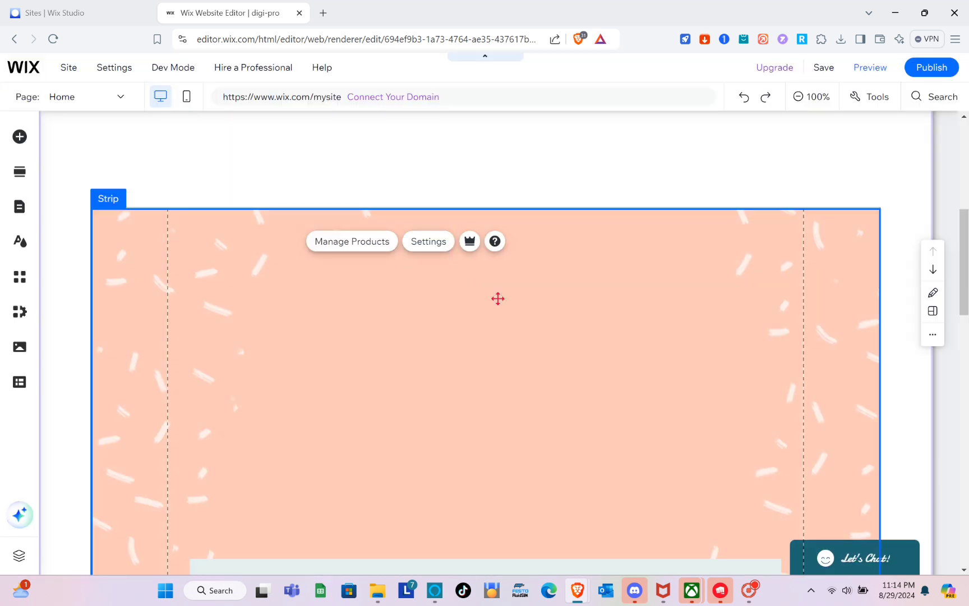
pyautogui.scroll(6, 497, 298)
pyautogui.scroll(-10, 498, 299)
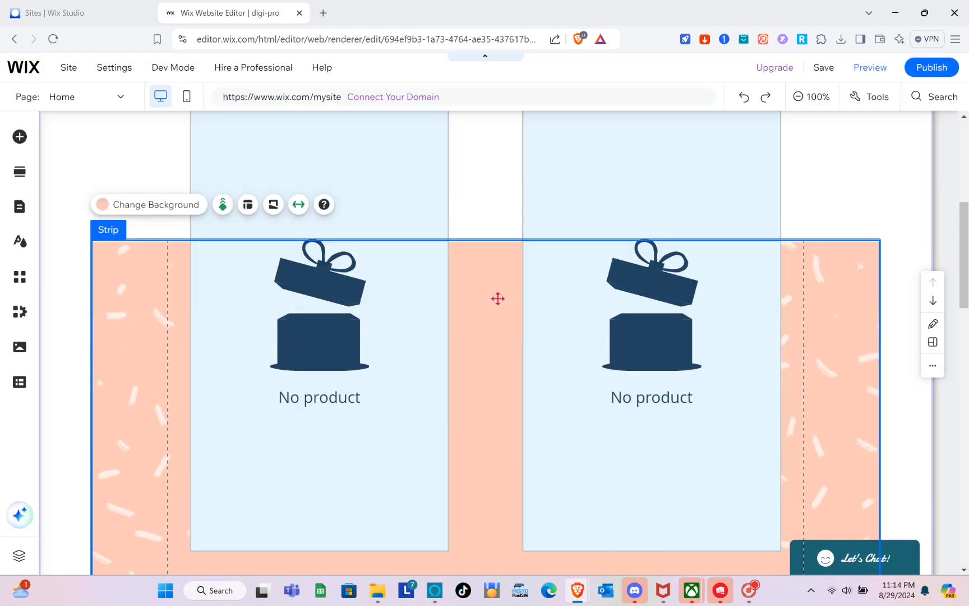
pyautogui.scroll(-3, 498, 298)
pyautogui.scroll(-7, 501, 304)
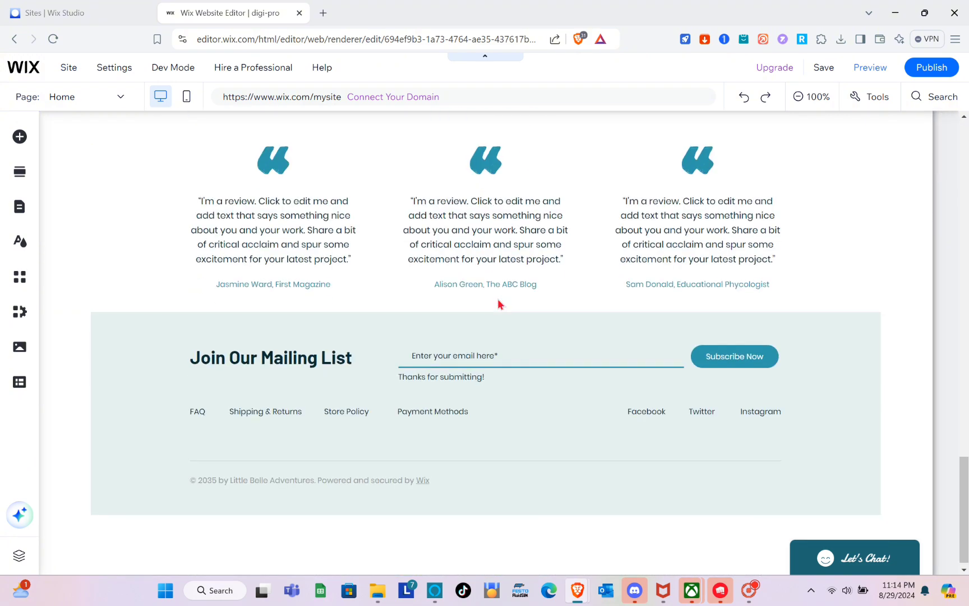
pyautogui.scroll(15, 500, 303)
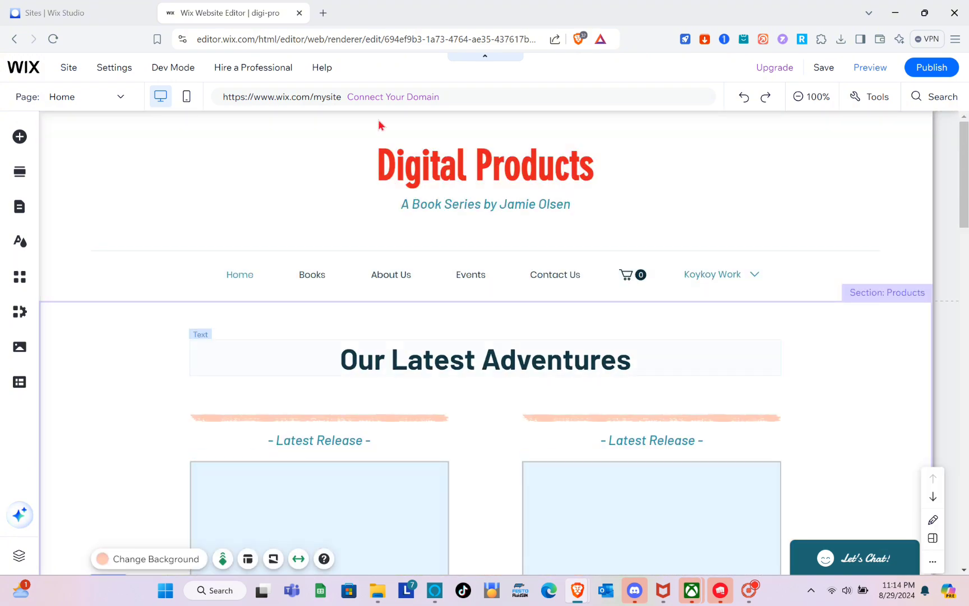
# - Switch to the Books page, look through its products and select the shop gallery
pyautogui.click(119, 101)
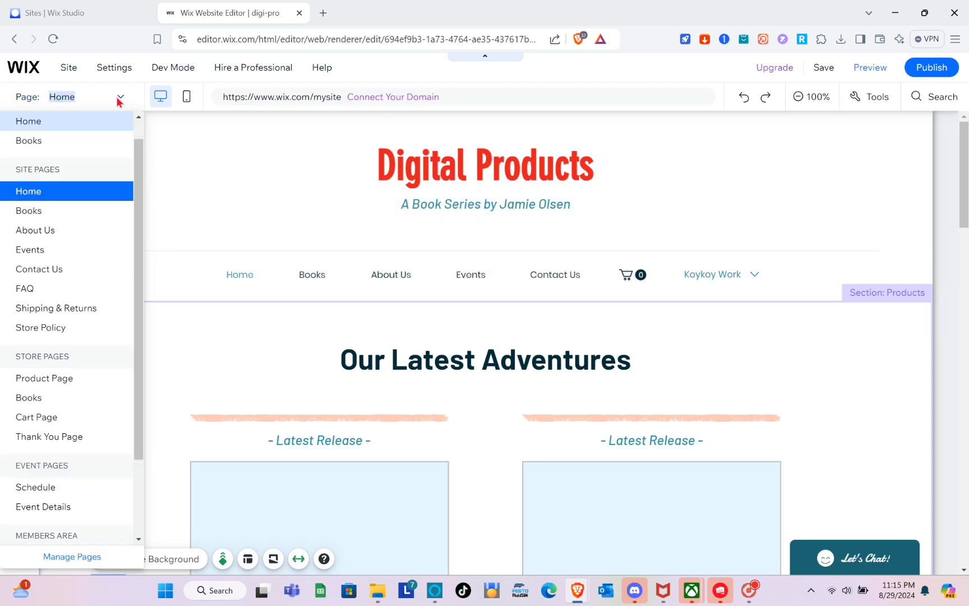
pyautogui.click(40, 145)
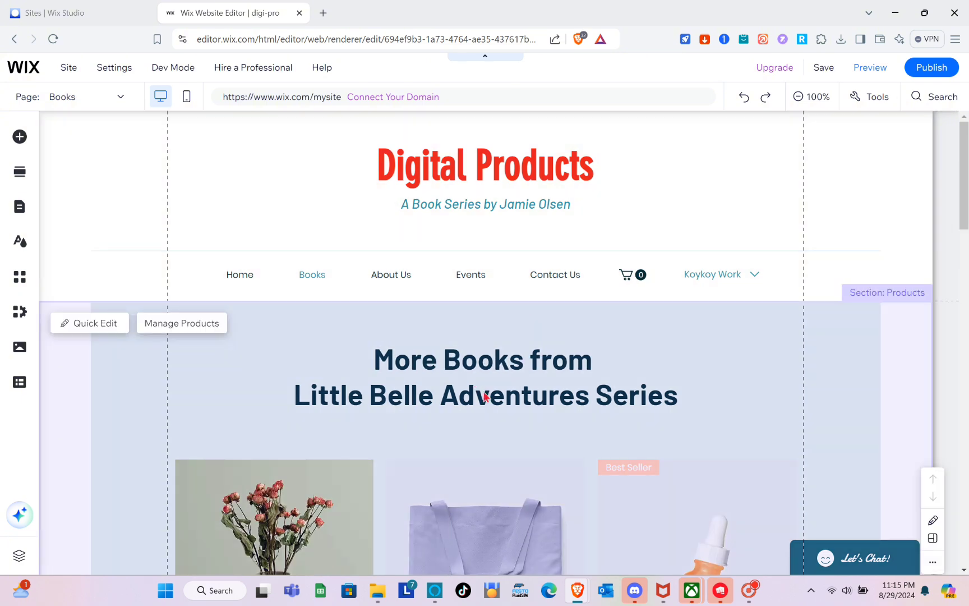
pyautogui.scroll(-10, 485, 396)
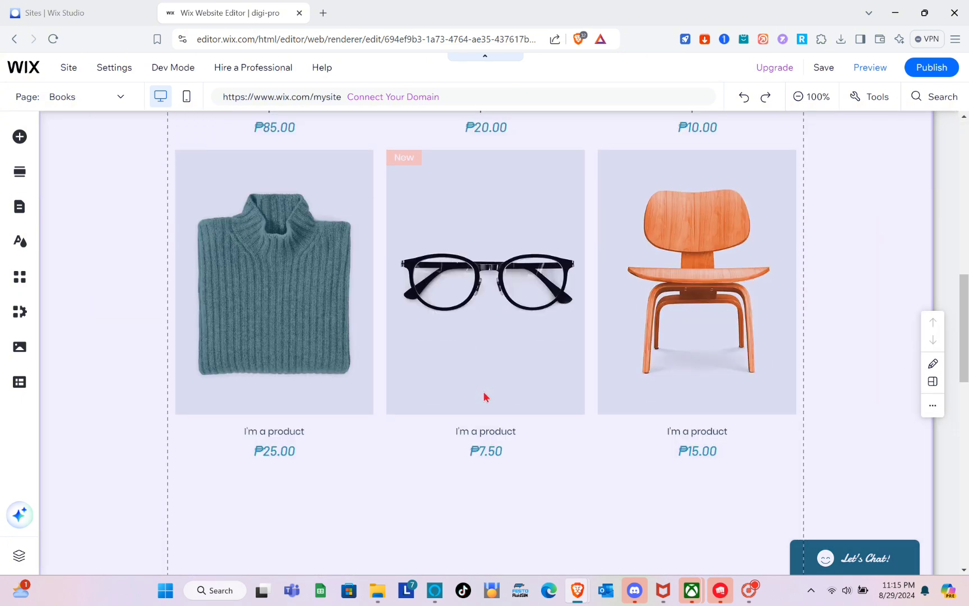
pyautogui.scroll(-7, 485, 396)
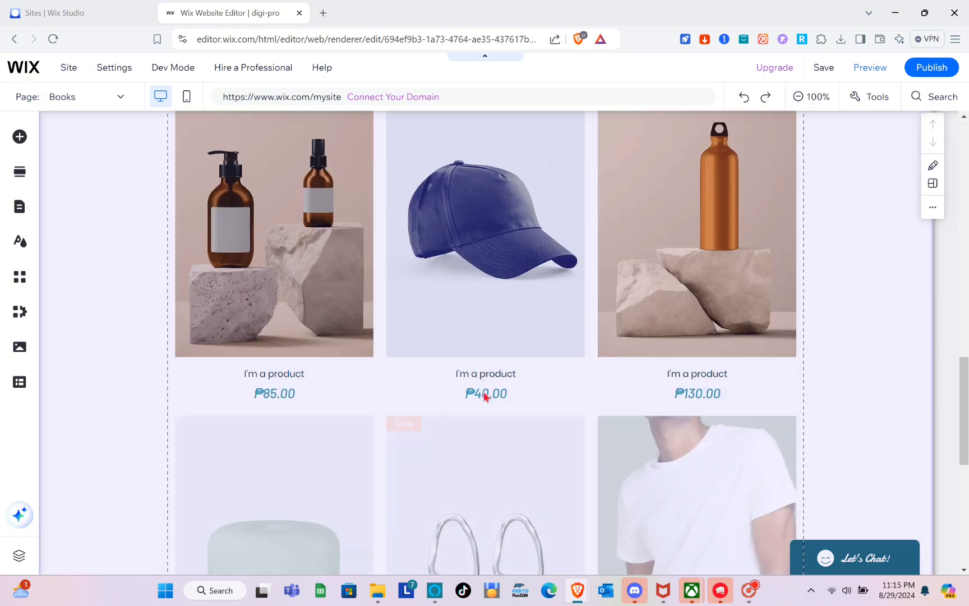
pyautogui.scroll(-8, 485, 396)
pyautogui.scroll(10, 485, 396)
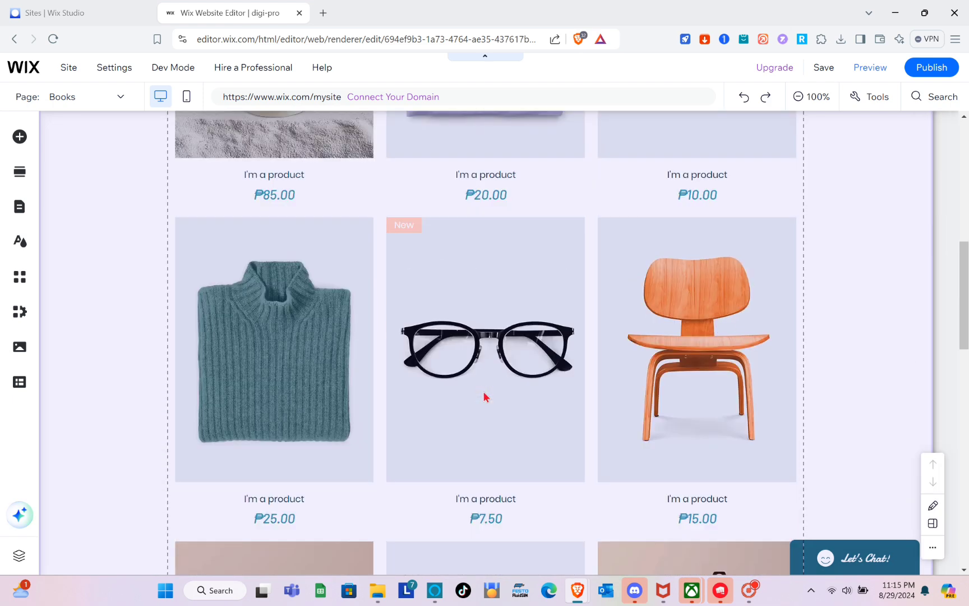
pyautogui.scroll(10, 485, 396)
pyautogui.scroll(-5, 485, 396)
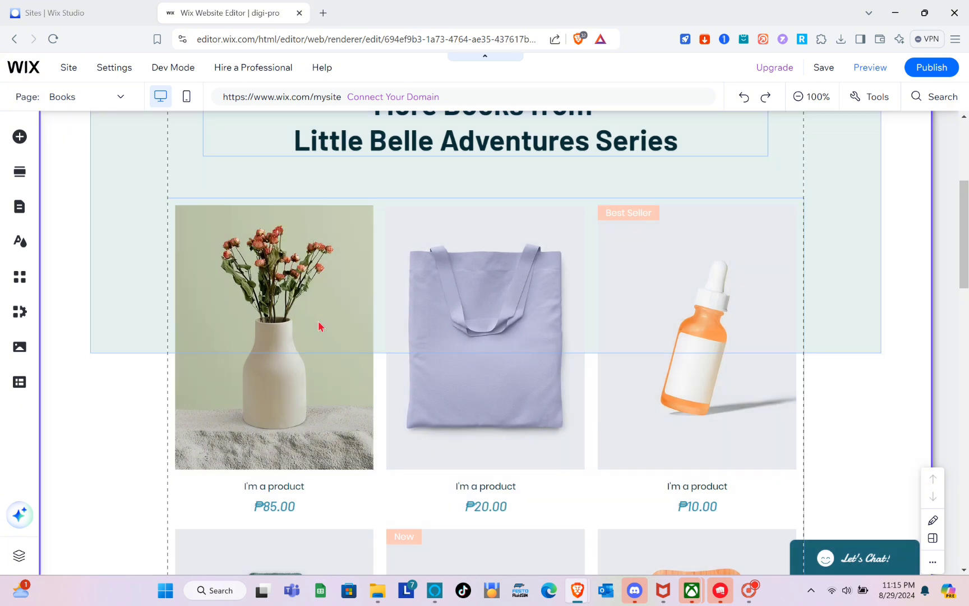
pyautogui.click(322, 407)
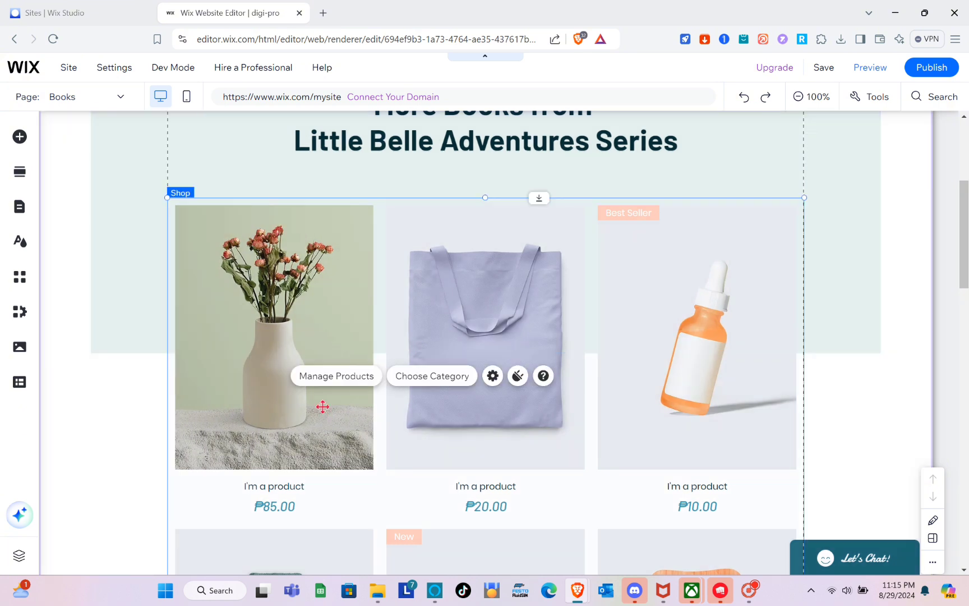
# - Manage the shop gallery's products and permanently delete all the sample products from the store
pyautogui.click(336, 376)
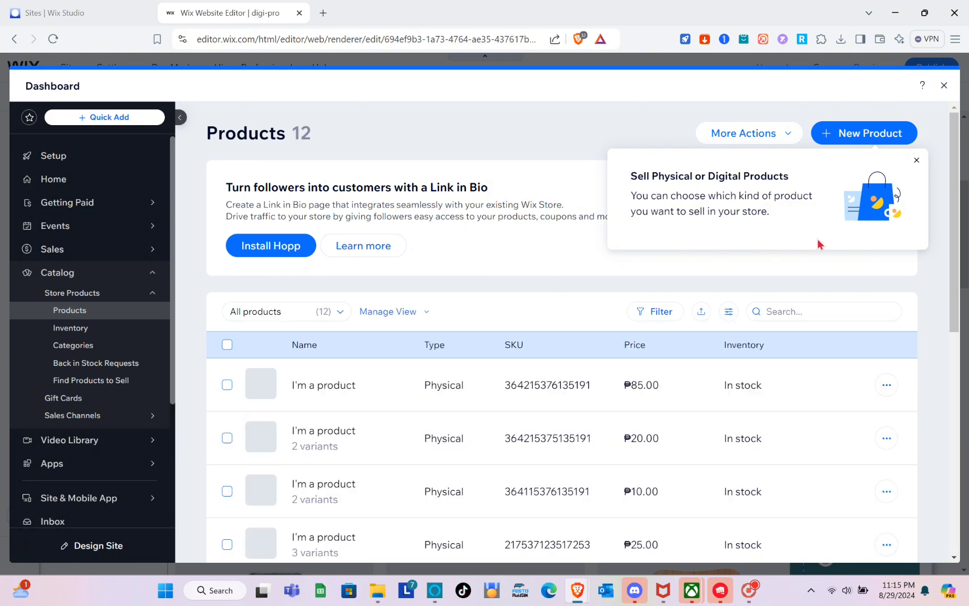
pyautogui.click(917, 162)
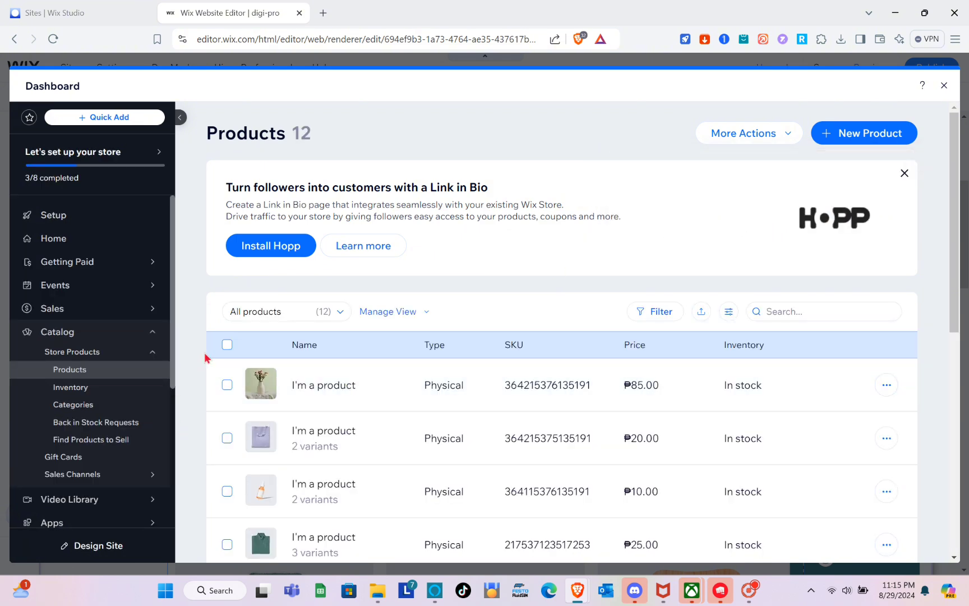
pyautogui.click(227, 345)
pyautogui.scroll(-8, 336, 401)
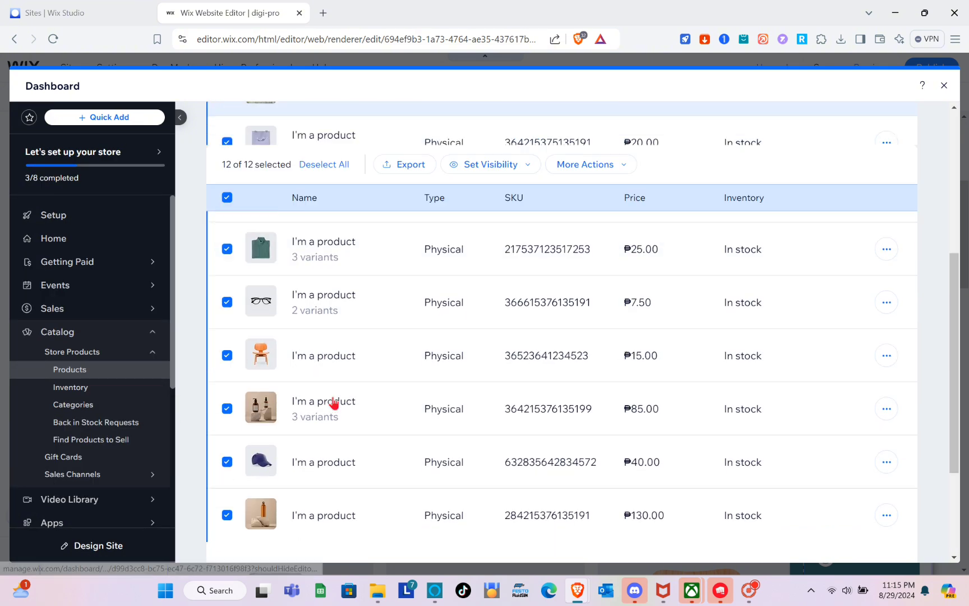
pyautogui.scroll(10, 335, 401)
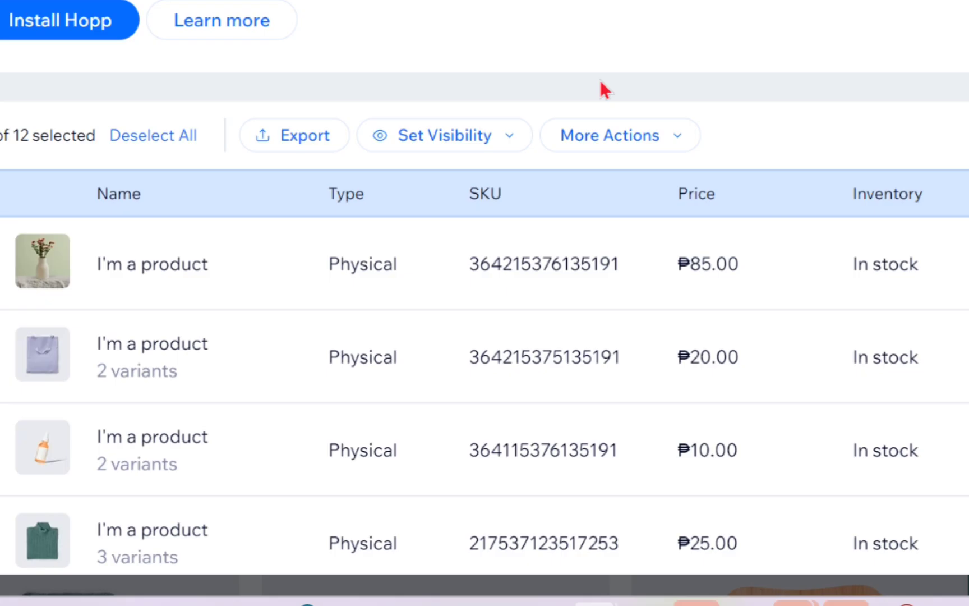
pyautogui.click(642, 145)
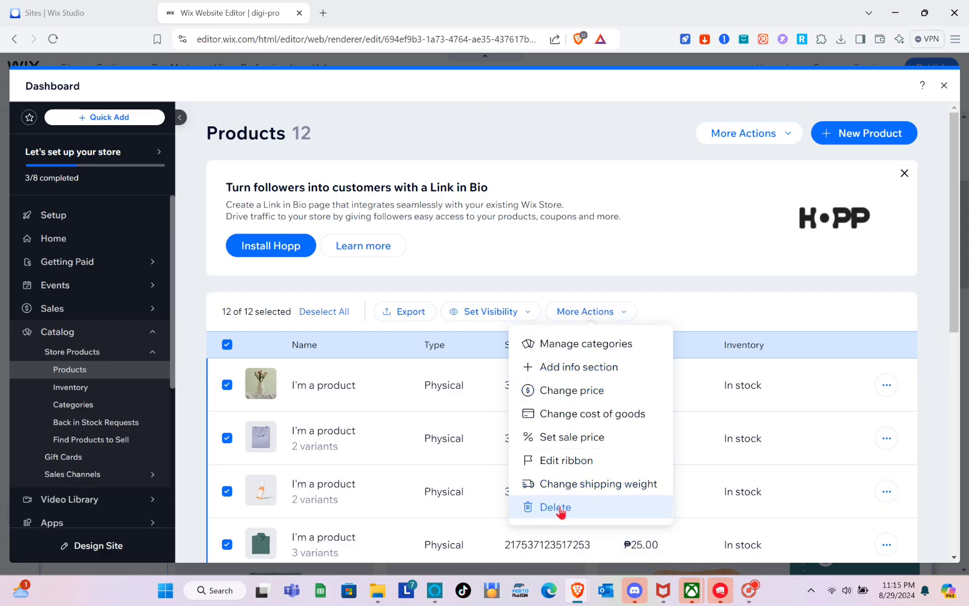
pyautogui.click(561, 508)
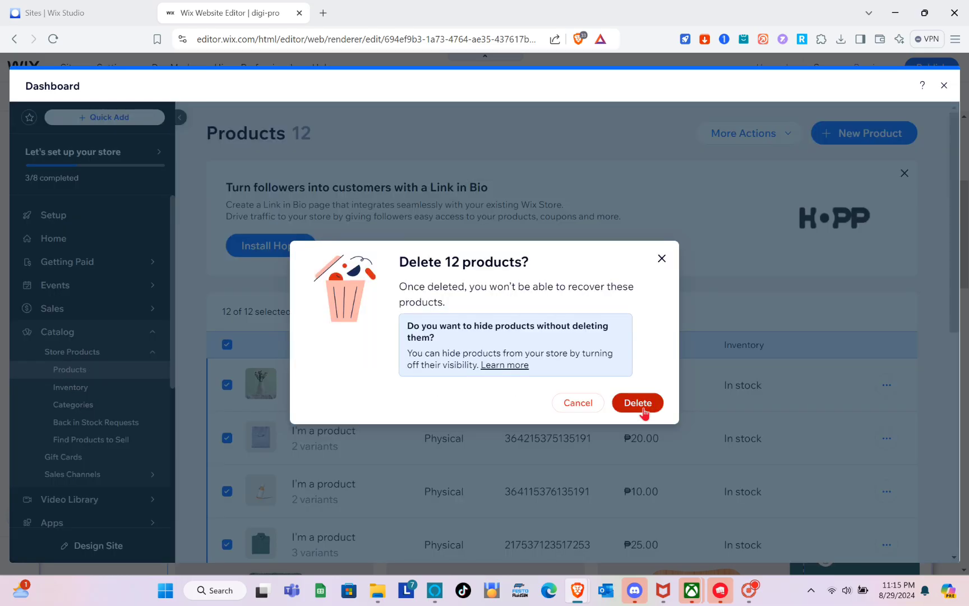
pyautogui.click(639, 407)
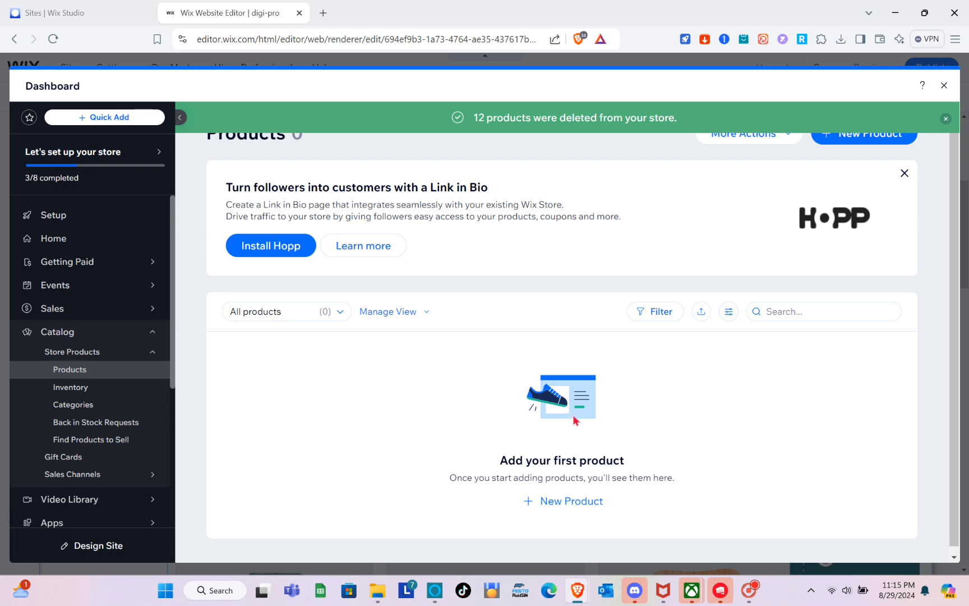
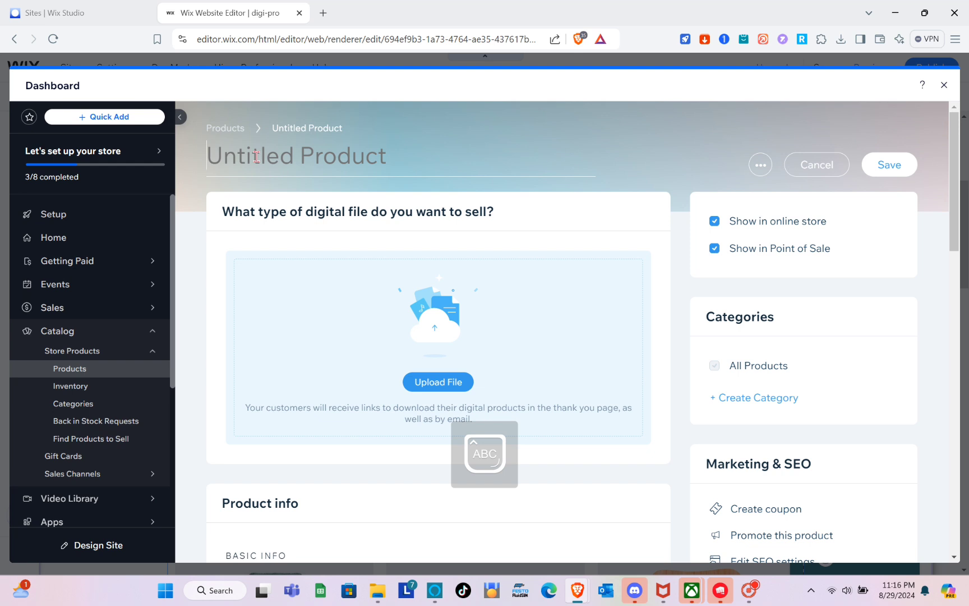
# - Name the new digital product "Content Creator Guide"
pyautogui.write('Content')
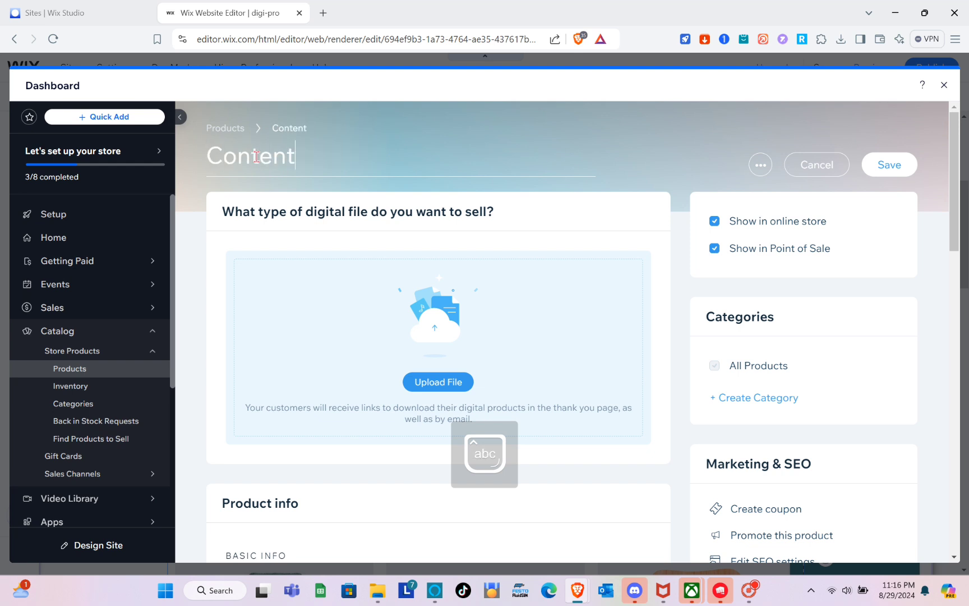
pyautogui.write(' Creator G')
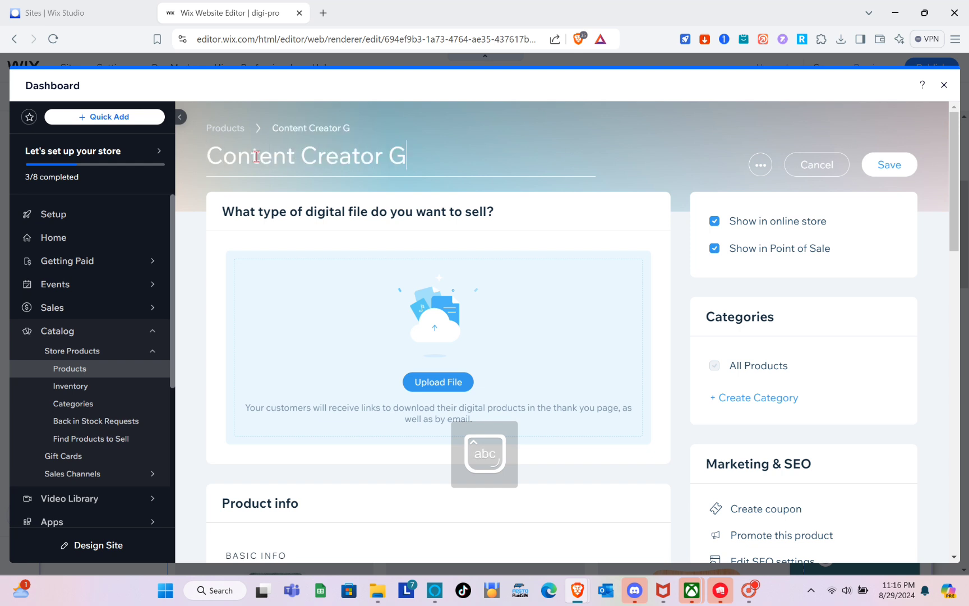
pyautogui.write('uide')
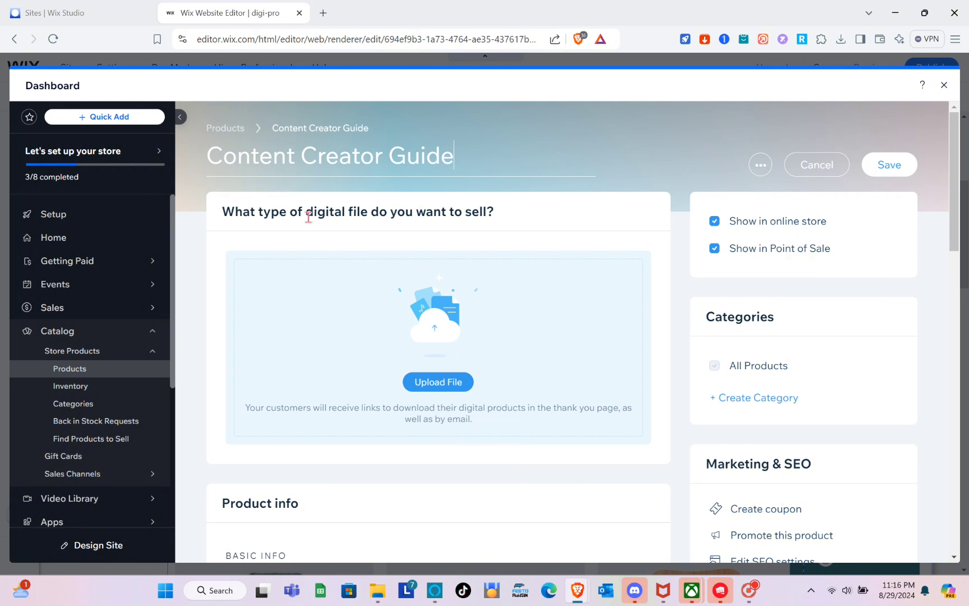
# - Upload DIGITAL PRODUCT from the computer's JULY folder as a document and add it to the product as its digital file
pyautogui.click(439, 384)
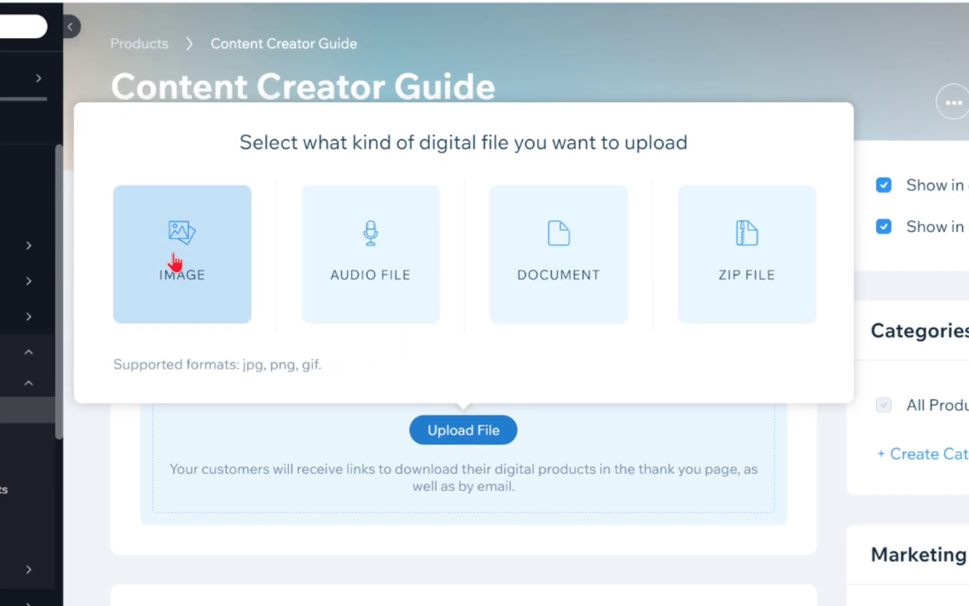
pyautogui.moveTo(586, 236)
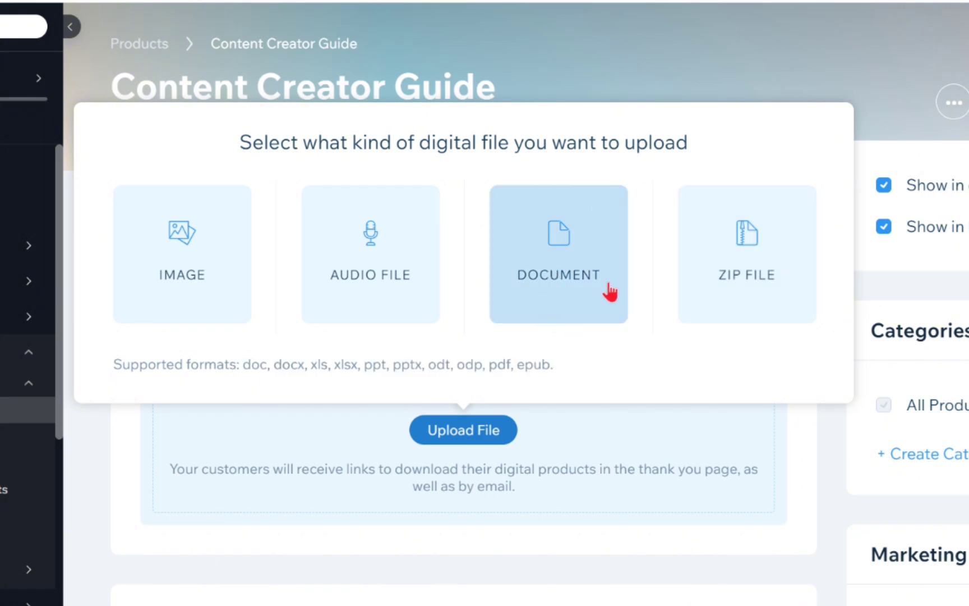
pyautogui.click(560, 269)
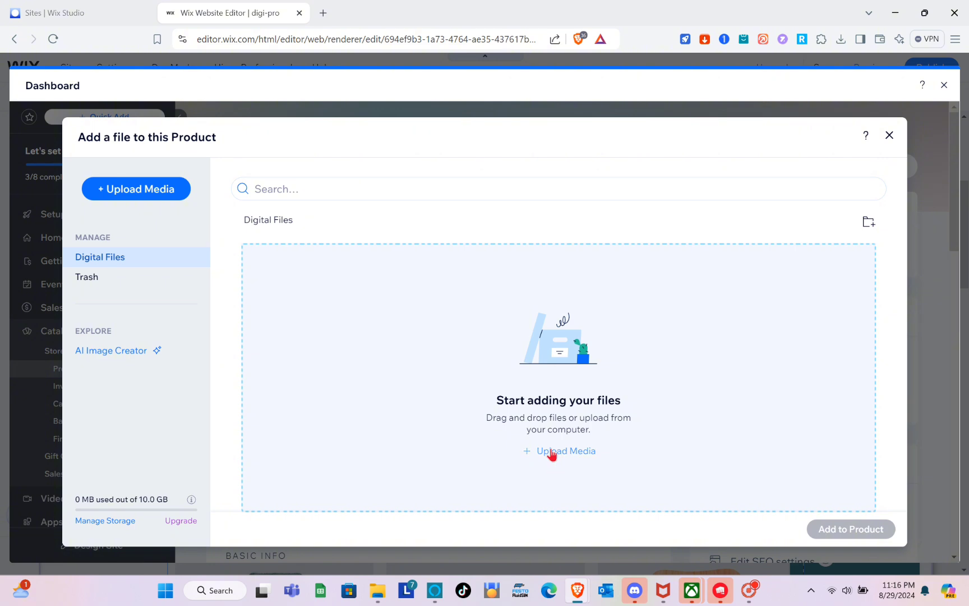
pyautogui.click(140, 192)
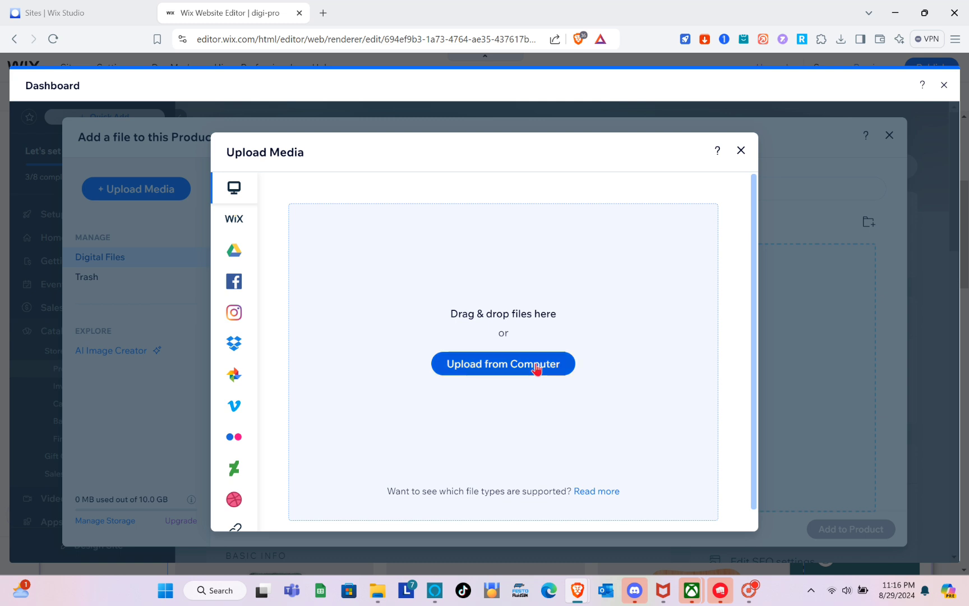
pyautogui.click(537, 369)
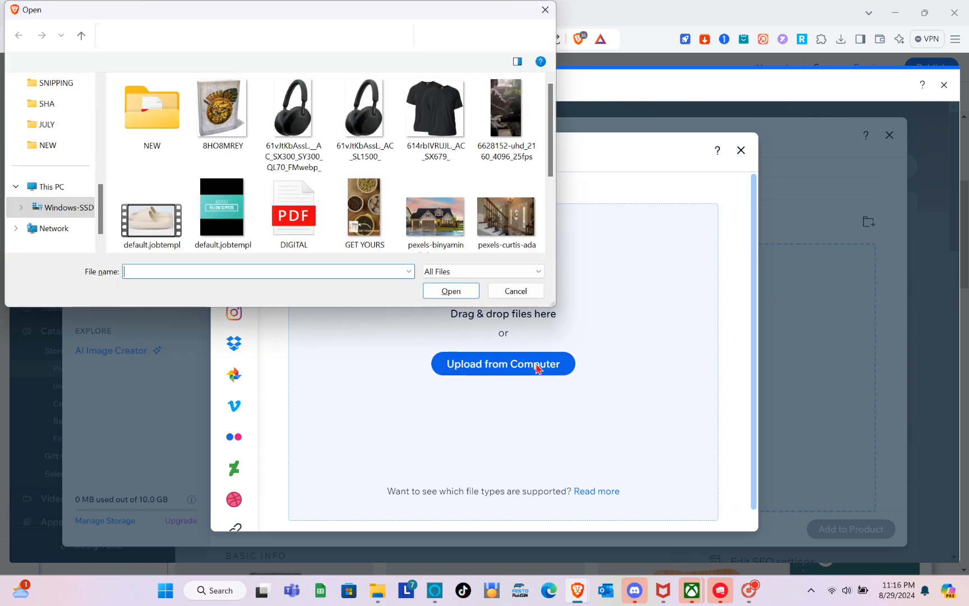
pyautogui.click(45, 132)
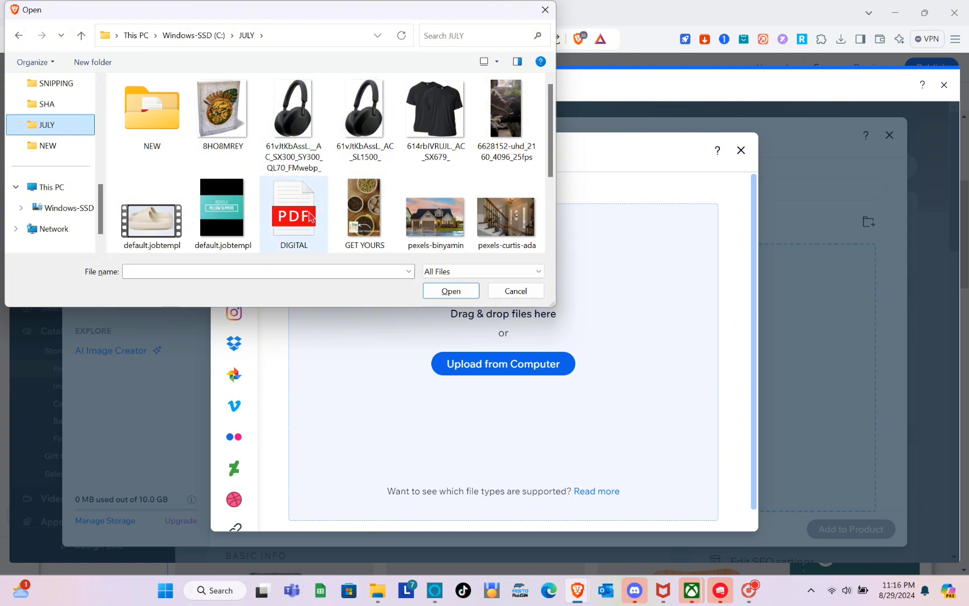
pyautogui.scroll(-1, 307, 220)
pyautogui.click(292, 197)
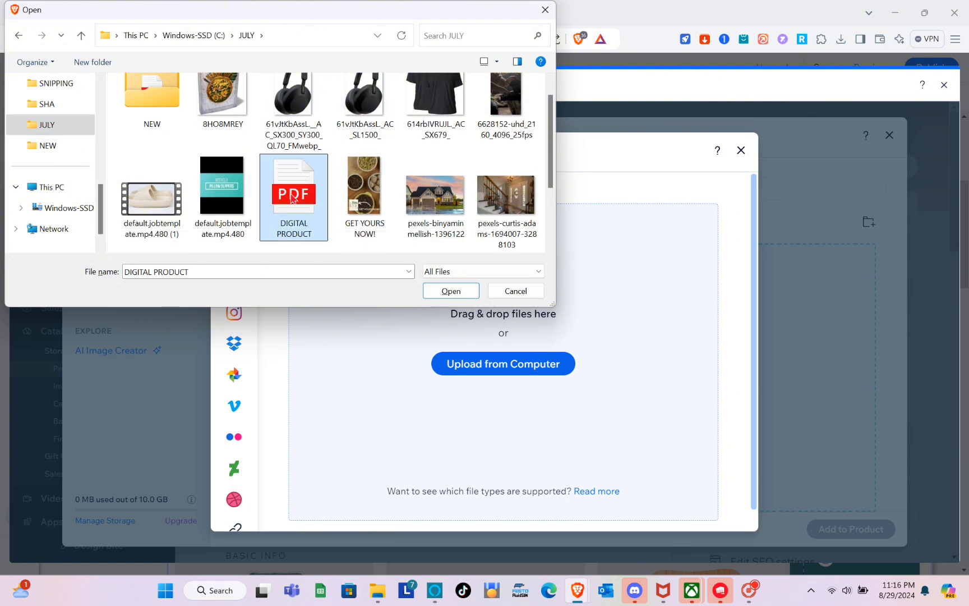
pyautogui.click(453, 292)
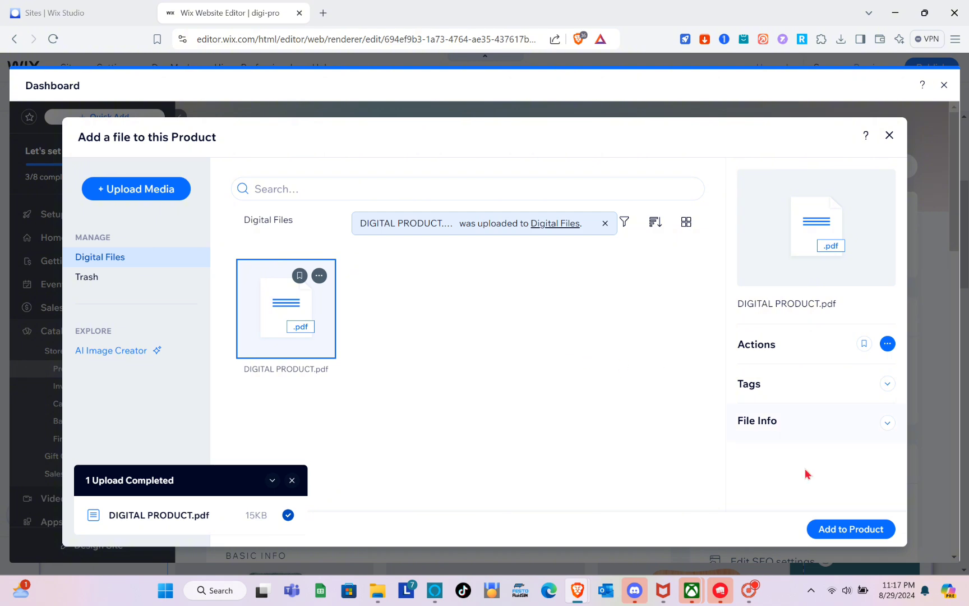
pyautogui.click(847, 534)
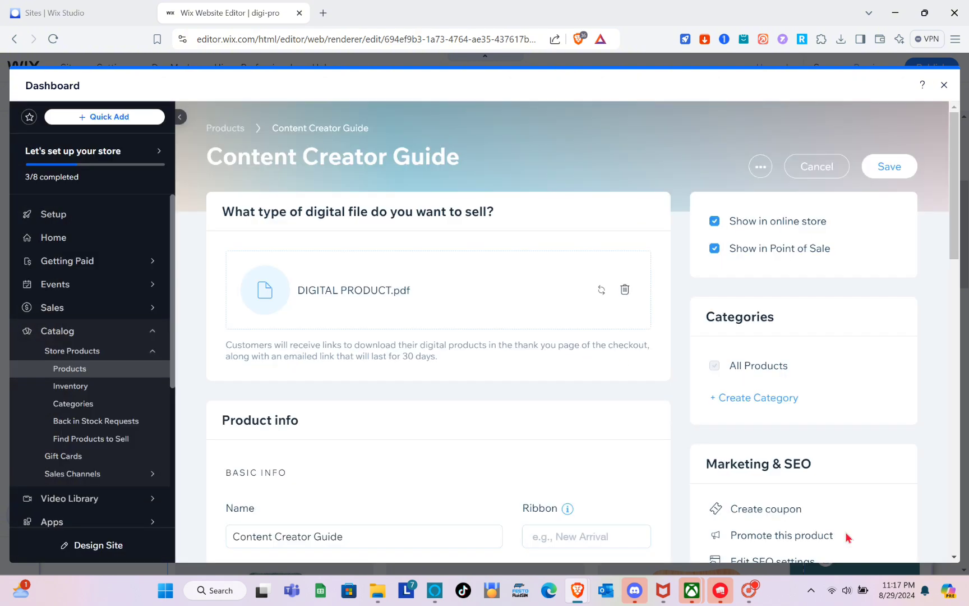
# - Add a new "Latest" ribbon to the product's basic info
pyautogui.scroll(-5, 404, 277)
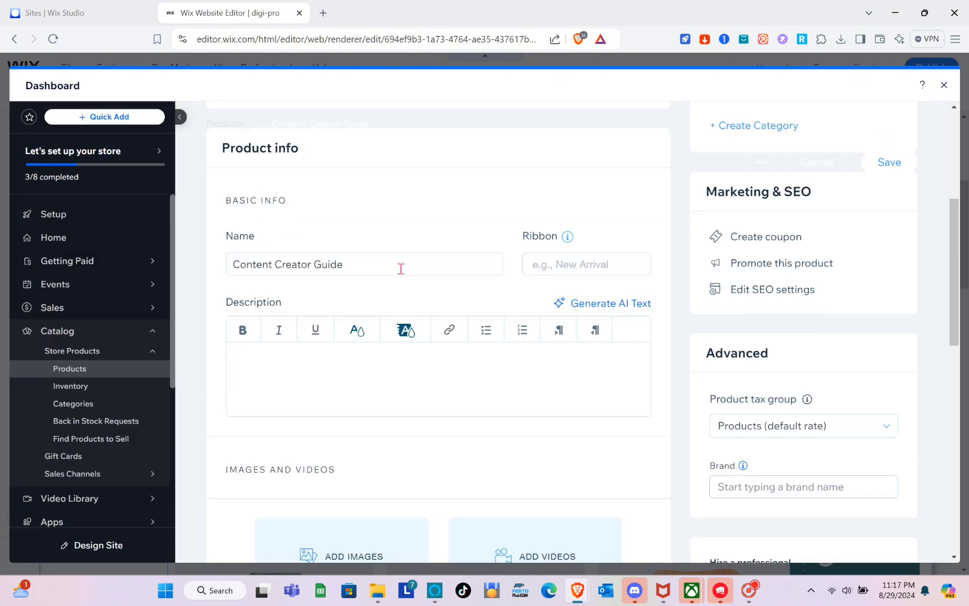
pyautogui.scroll(2, 301, 238)
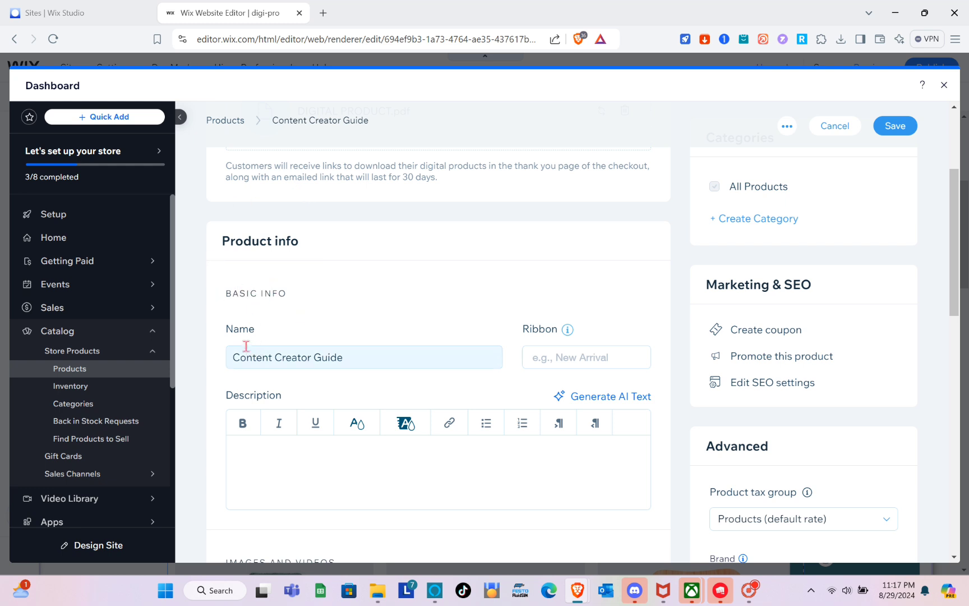
pyautogui.click(274, 357)
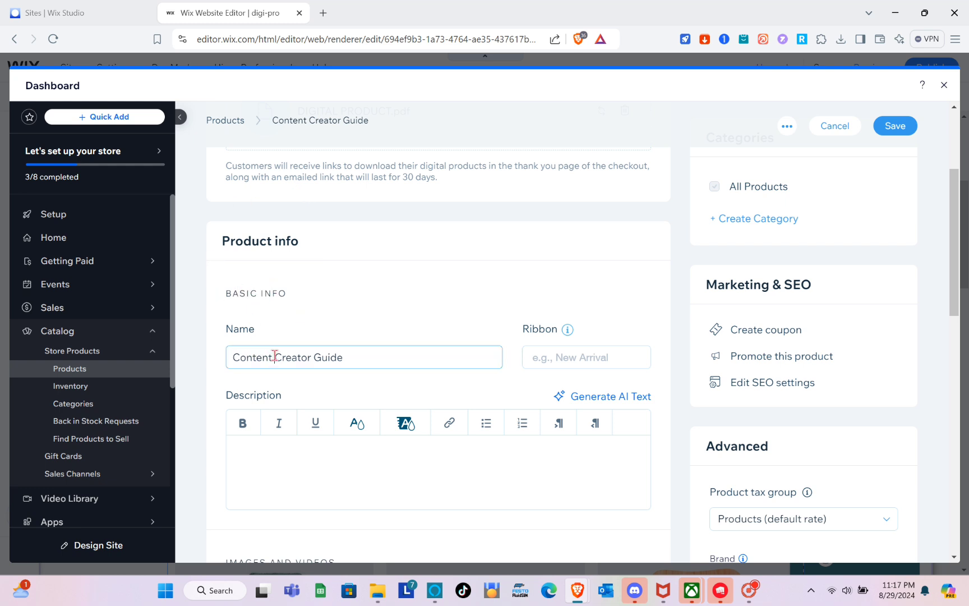
pyautogui.click(568, 356)
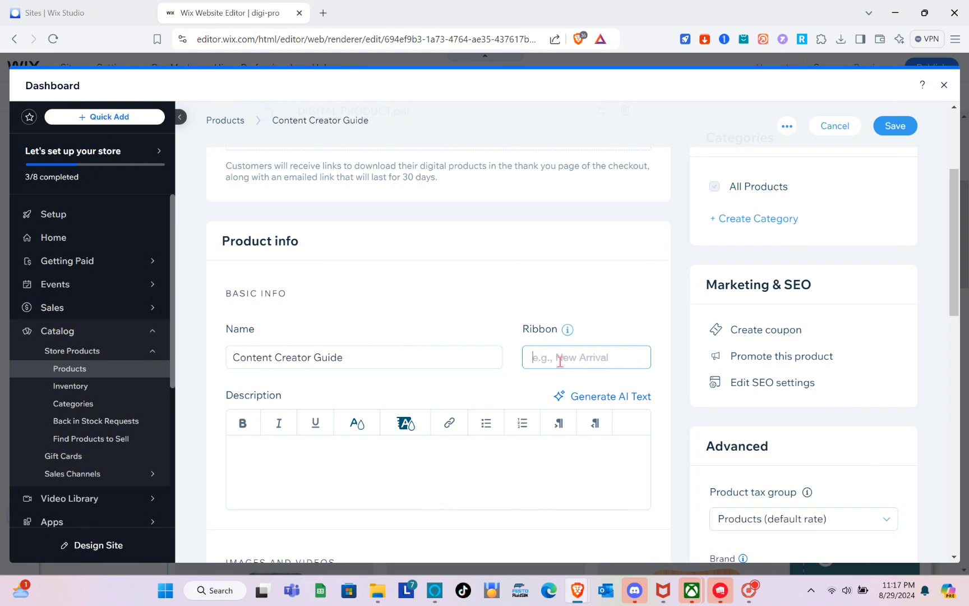
pyautogui.moveTo(568, 331)
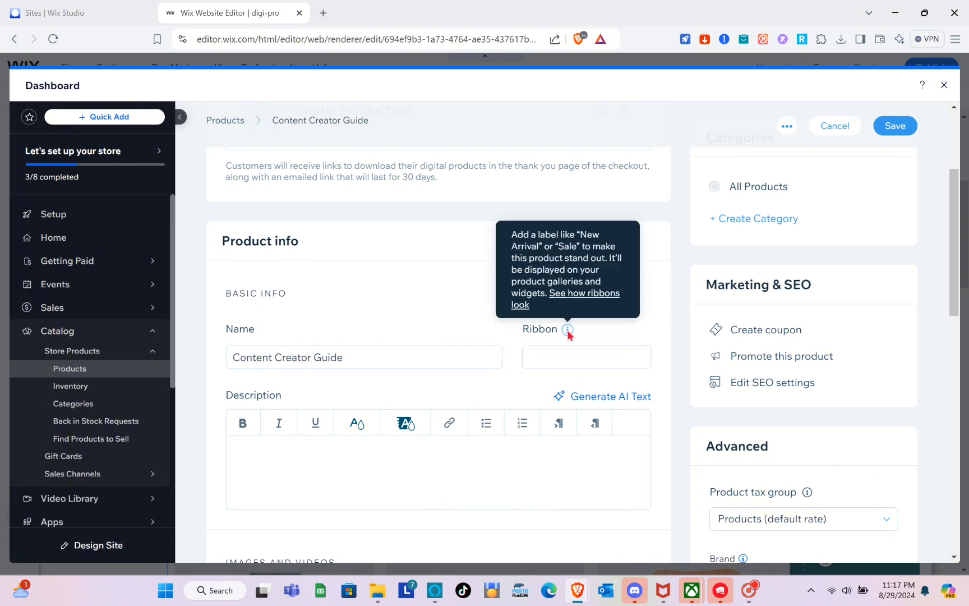
pyautogui.click(565, 361)
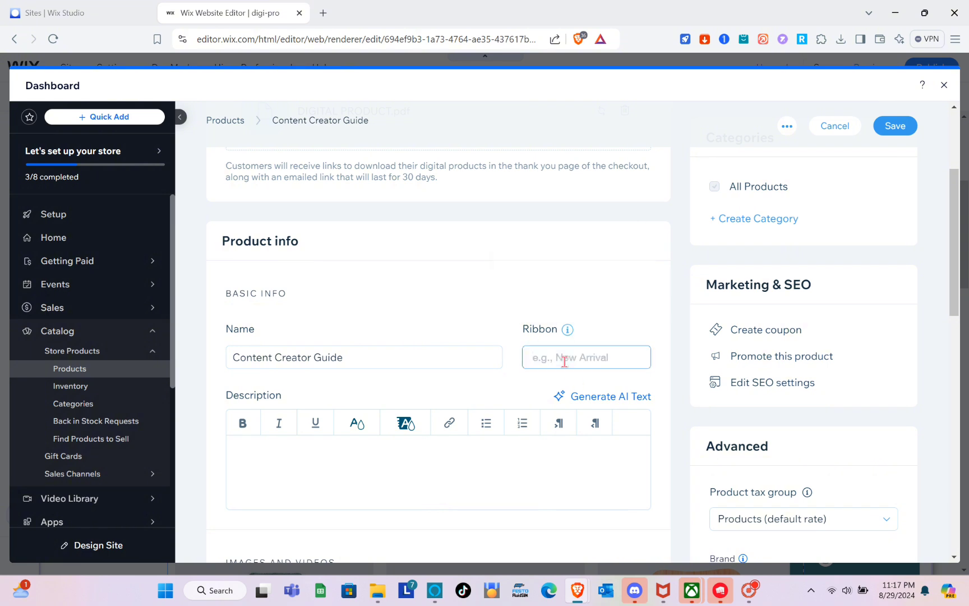
pyautogui.write('Latest')
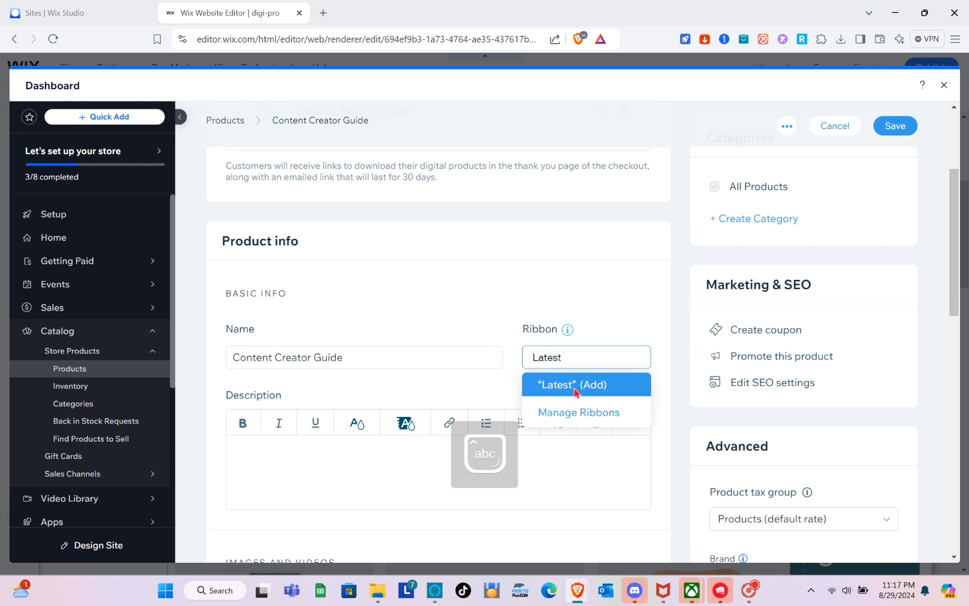
pyautogui.click(575, 386)
# - Generate the product description with the AI Text Creator, use the Professional version and close the creator
pyautogui.scroll(-3, 411, 359)
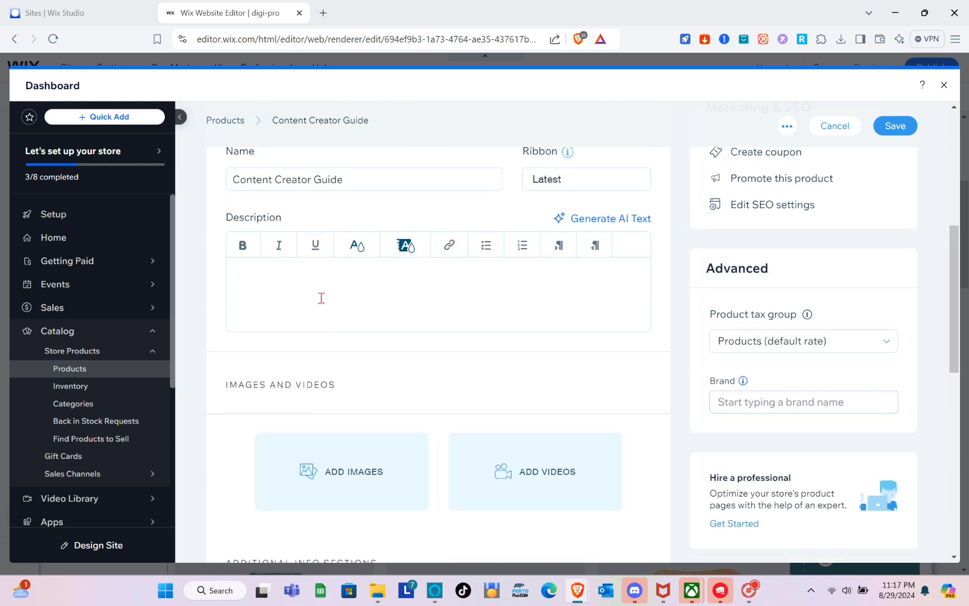
pyautogui.click(317, 323)
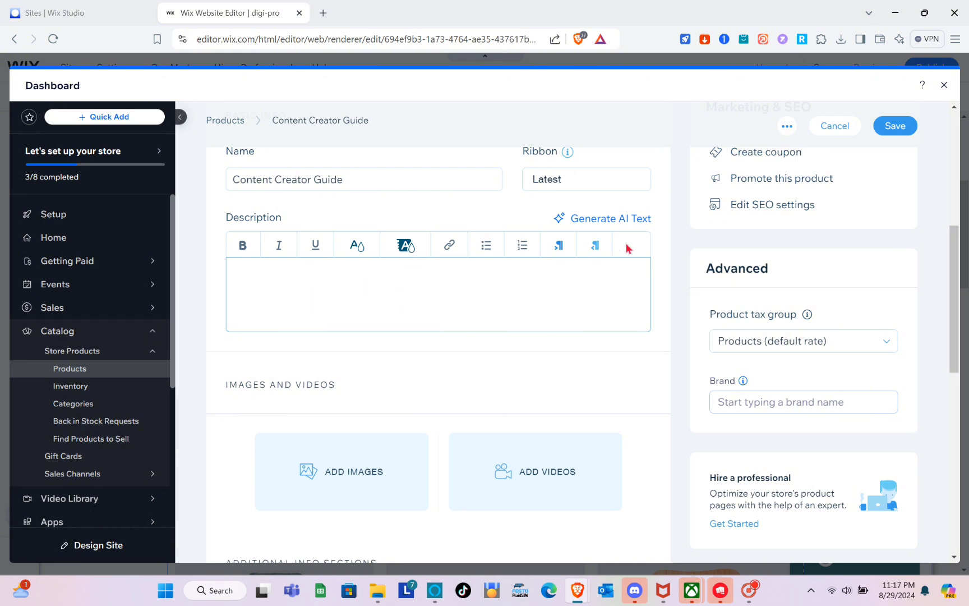
pyautogui.click(603, 223)
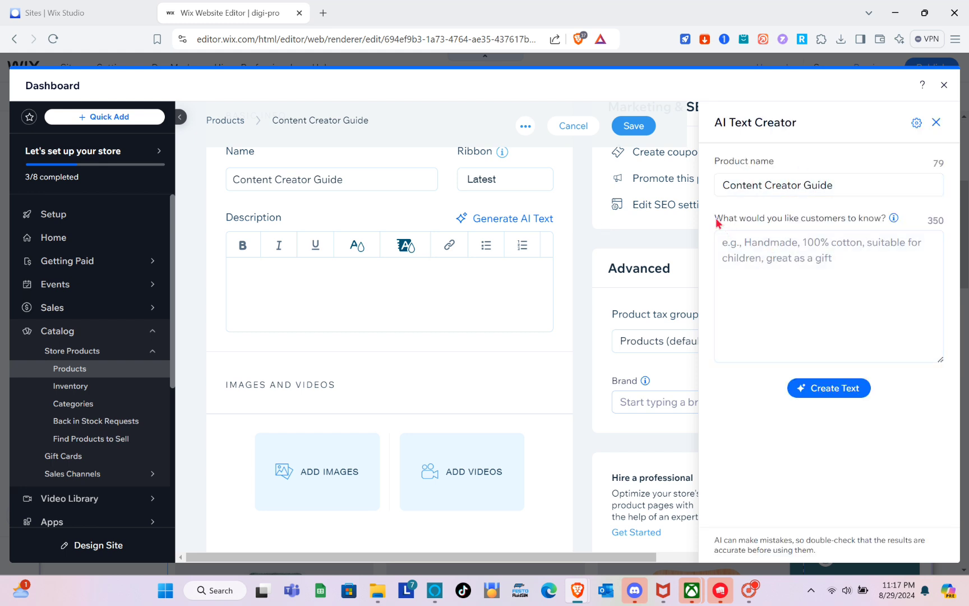
pyautogui.click(829, 392)
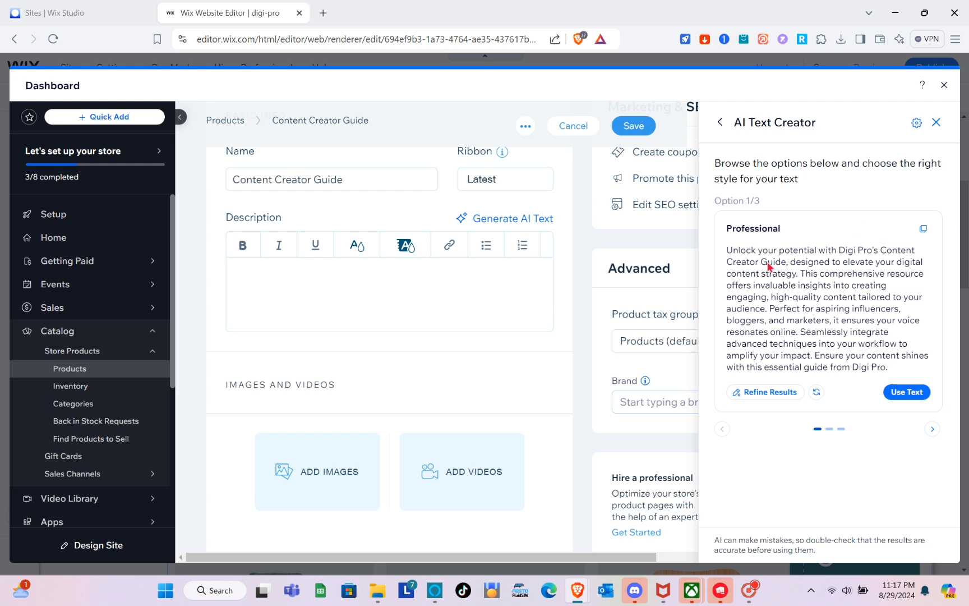
pyautogui.click(906, 391)
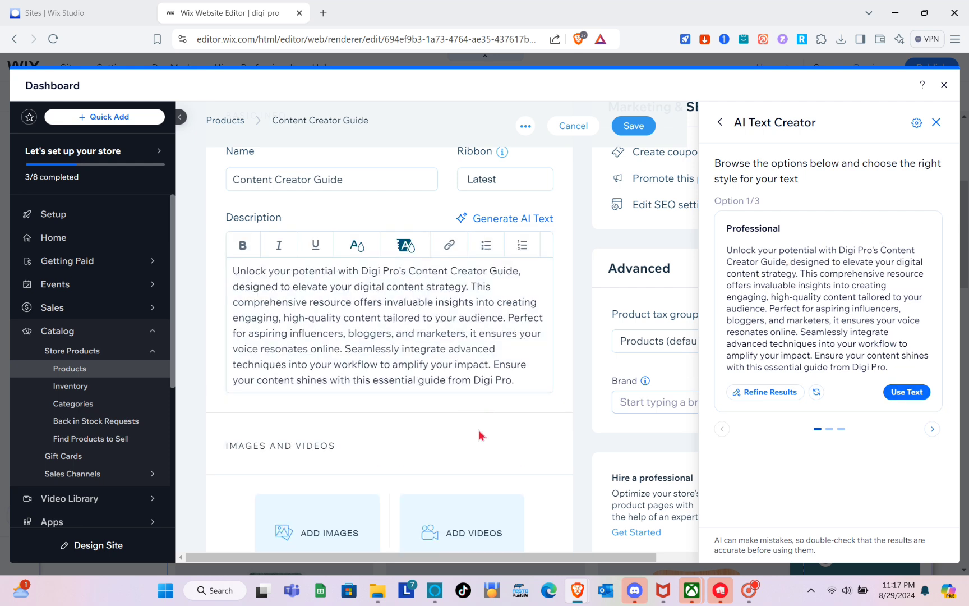
pyautogui.click(936, 122)
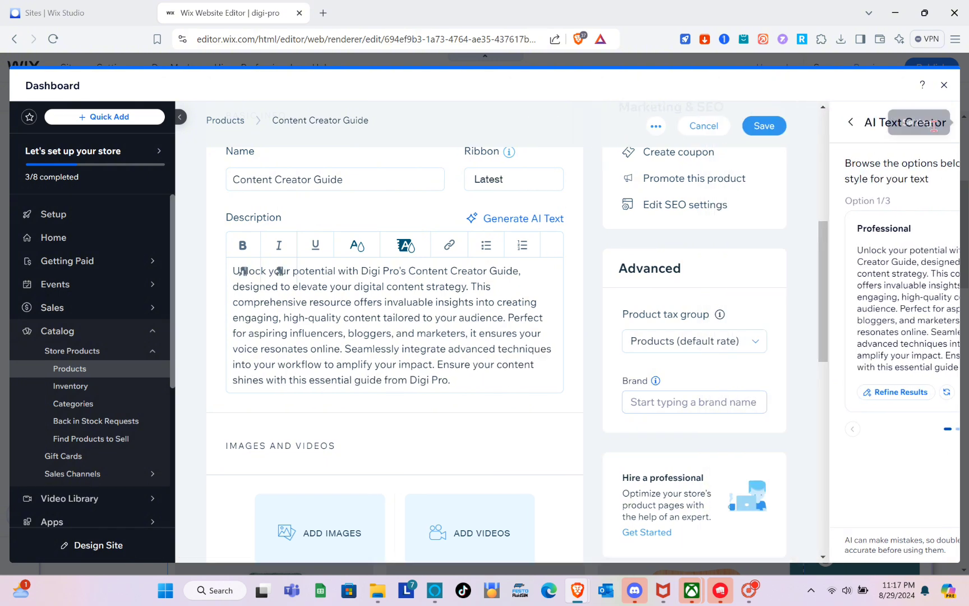
# - Search Wix's media for "content creator" and add the photo of the woman behind a ring light as the product image
pyautogui.scroll(-3, 471, 347)
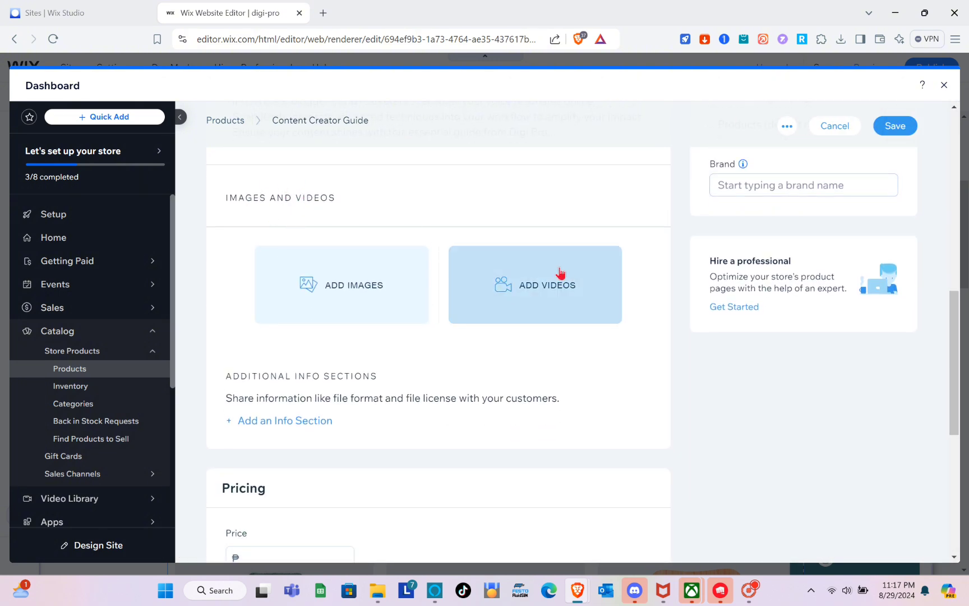
pyautogui.click(356, 303)
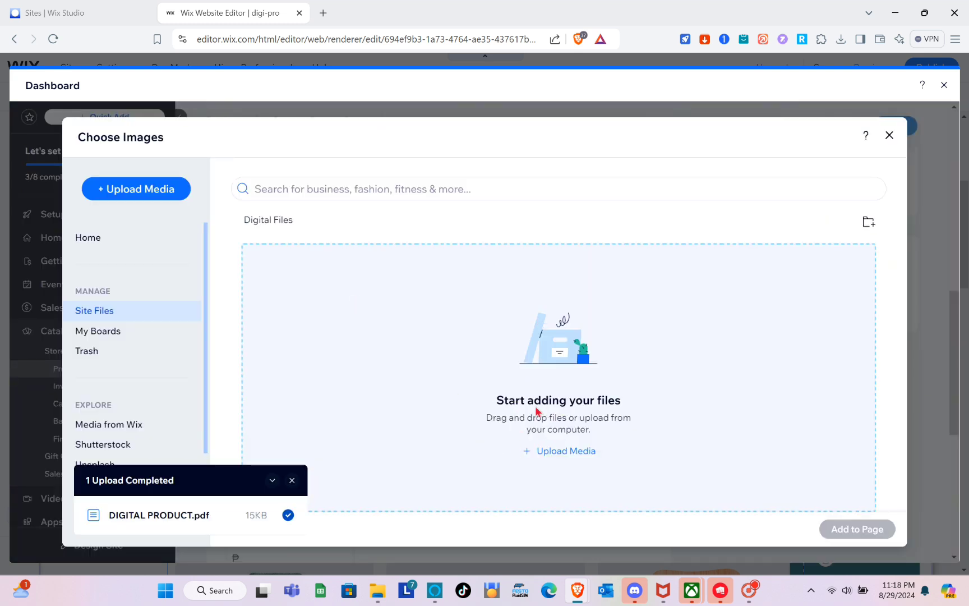
pyautogui.click(123, 425)
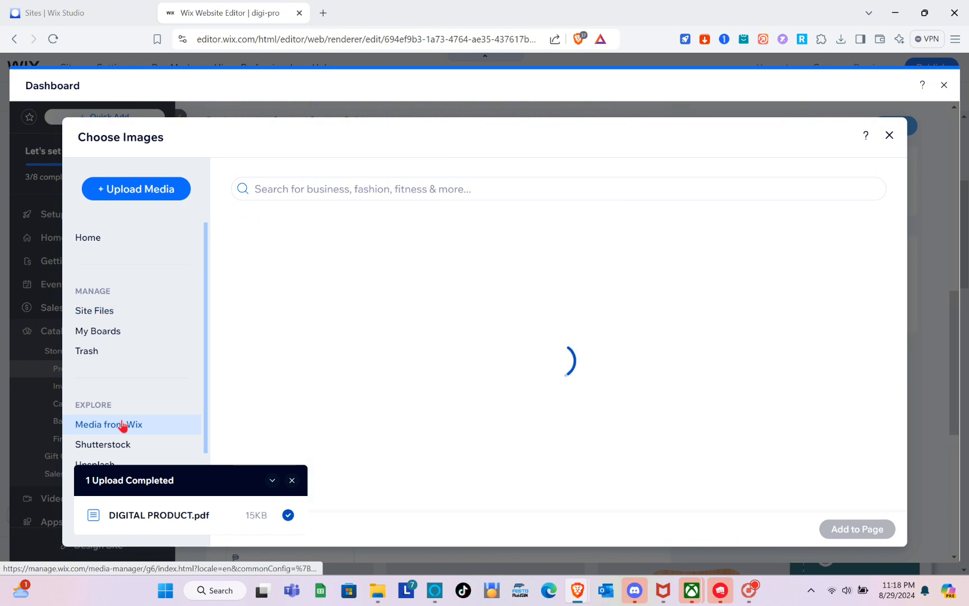
pyautogui.click(351, 187)
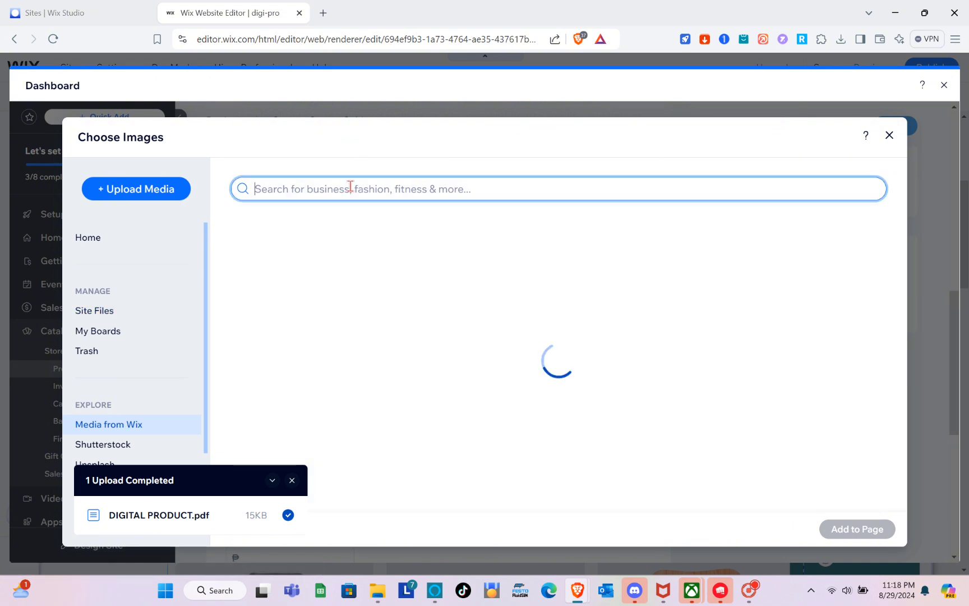
pyautogui.write('content creator')
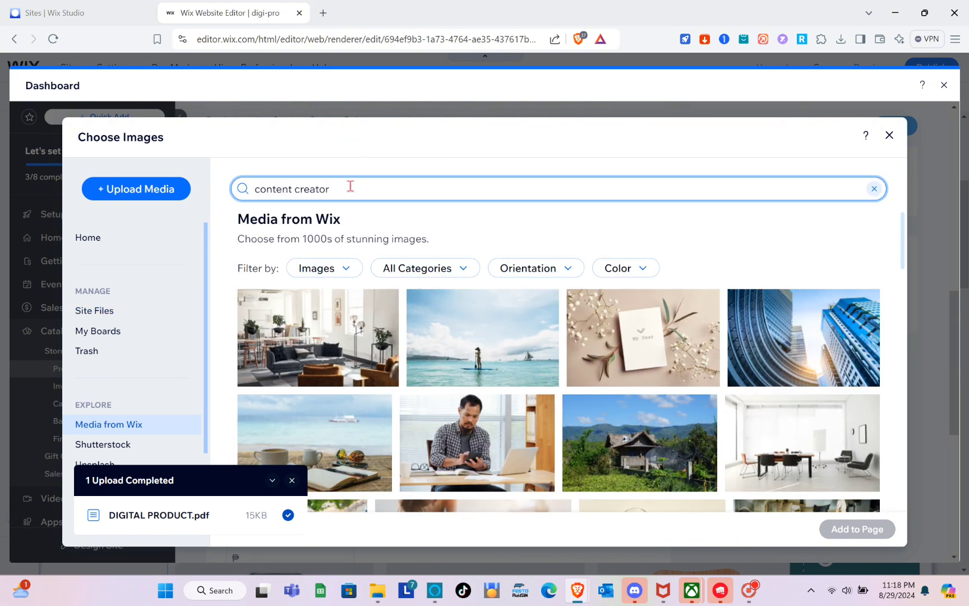
pyautogui.press('Return')
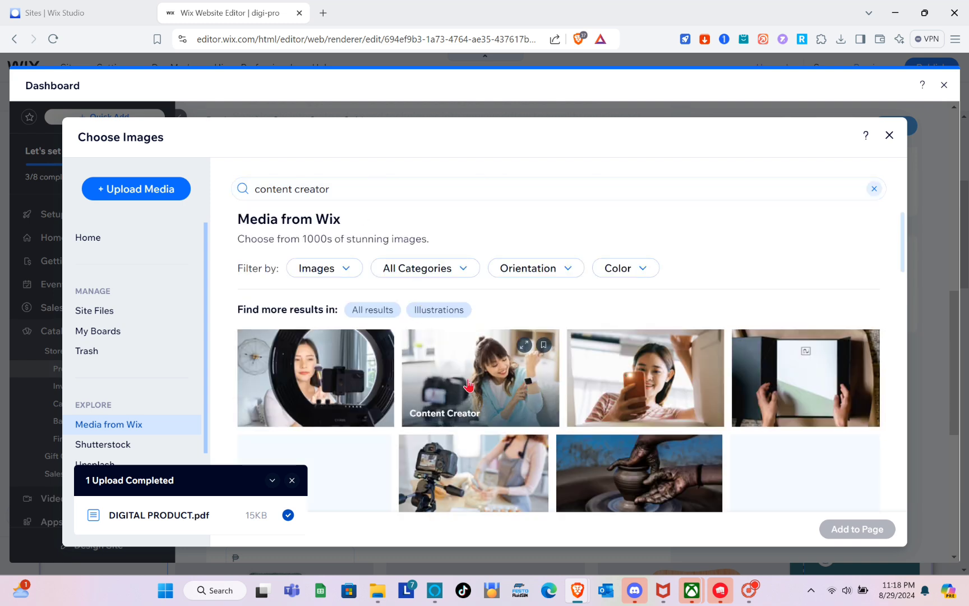
pyautogui.click(362, 382)
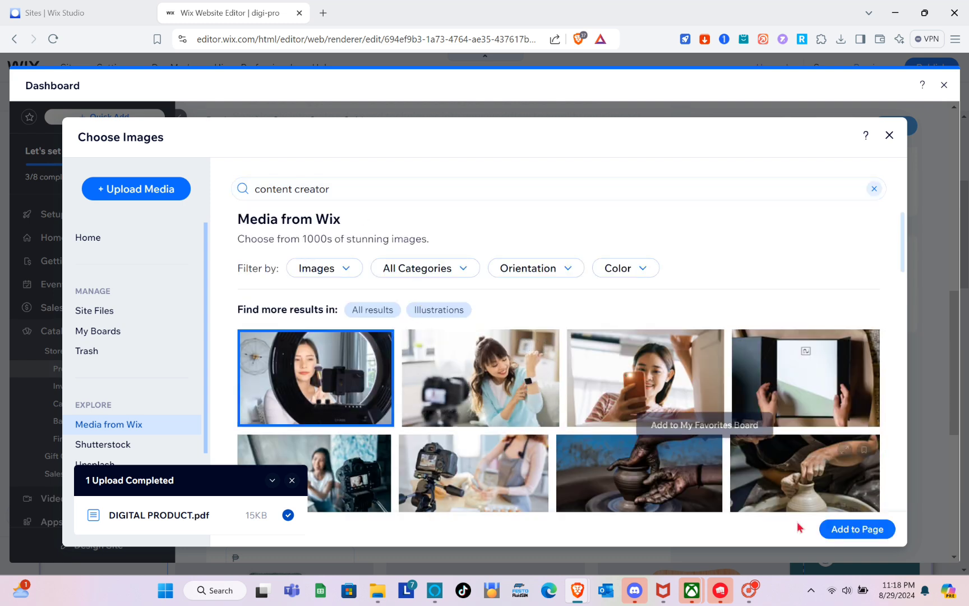
pyautogui.click(839, 530)
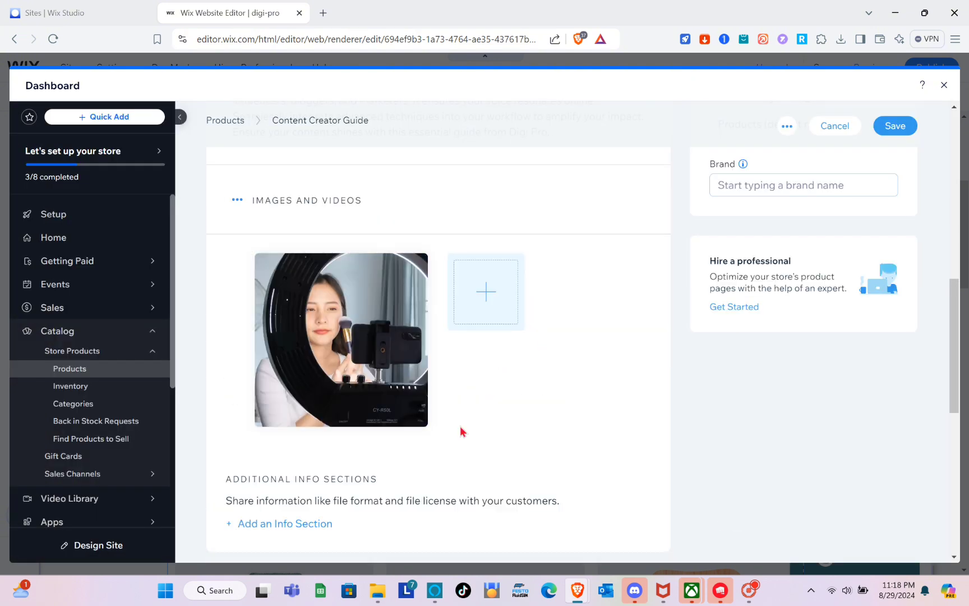
# - Set the product's price to ₱500 and put it on sale with a 5% discount
pyautogui.scroll(-3, 474, 461)
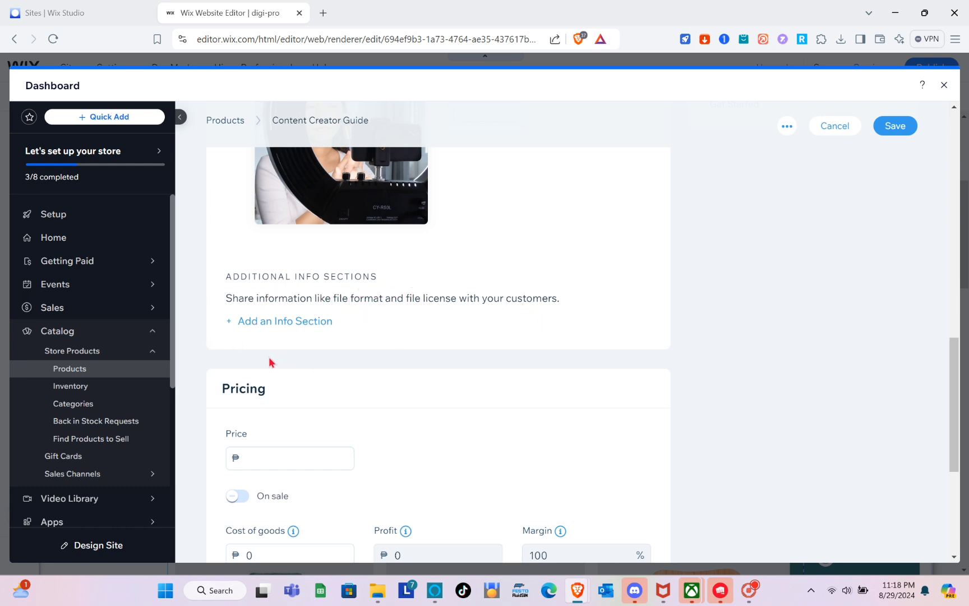
pyautogui.scroll(-2, 263, 361)
pyautogui.scroll(-3, 292, 330)
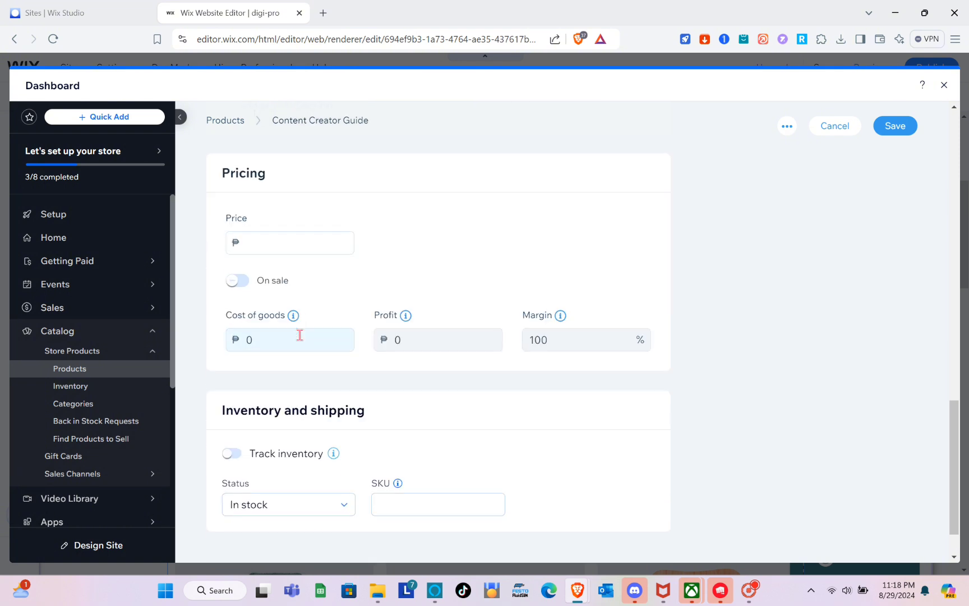
pyautogui.moveTo(292, 296)
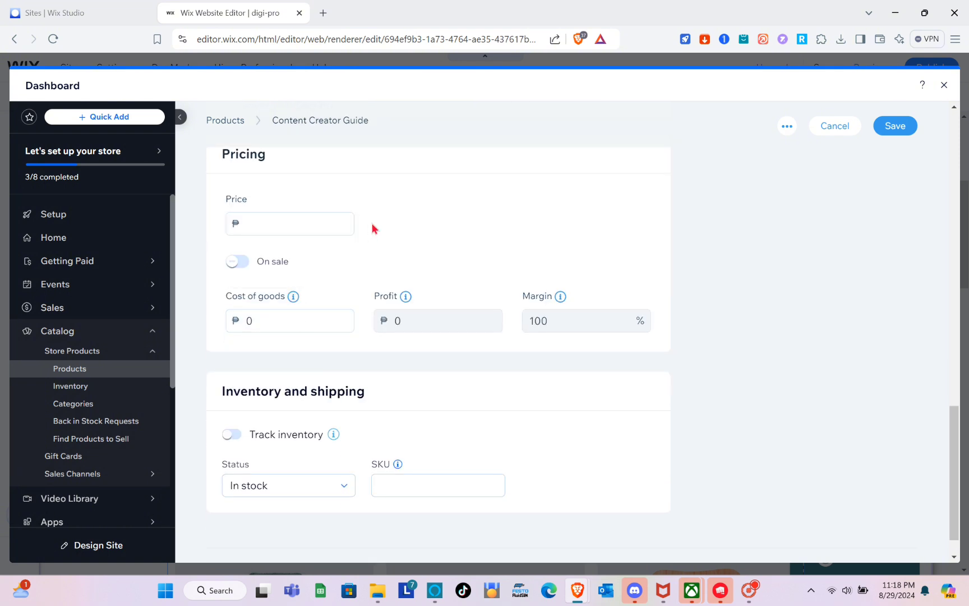
pyautogui.click(317, 218)
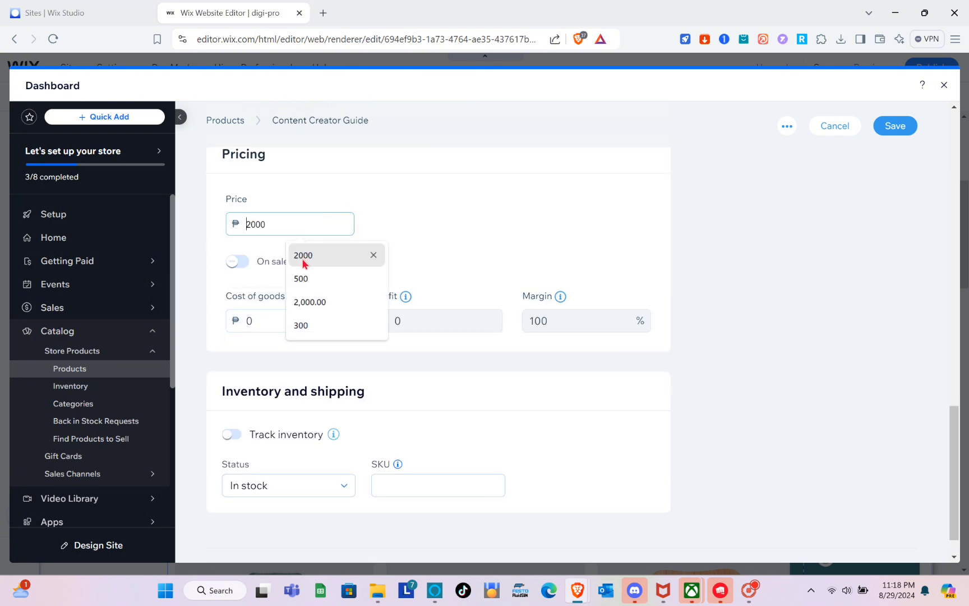
pyautogui.click(302, 278)
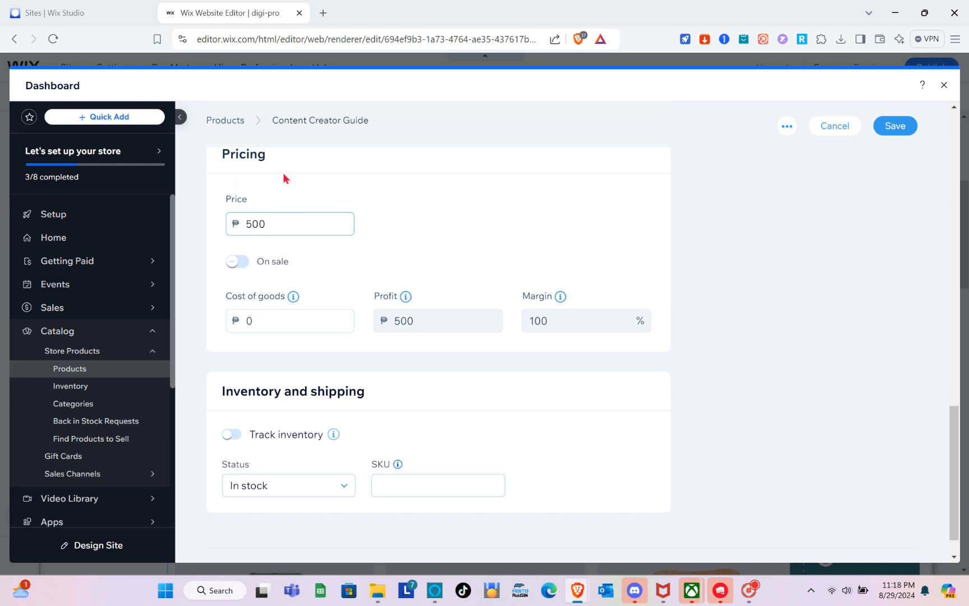
pyautogui.click(242, 262)
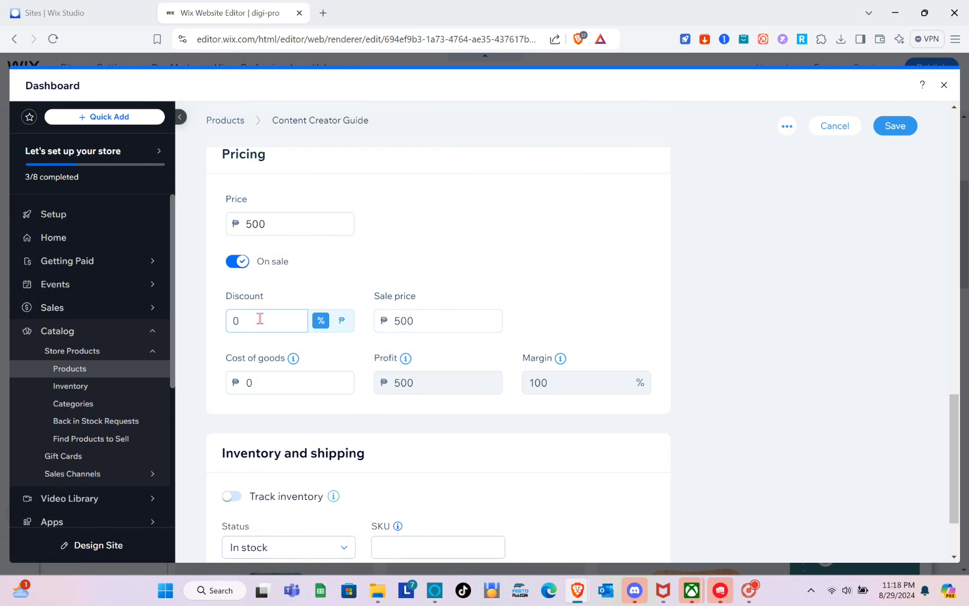
pyautogui.write('5')
pyautogui.scroll(-3, 458, 399)
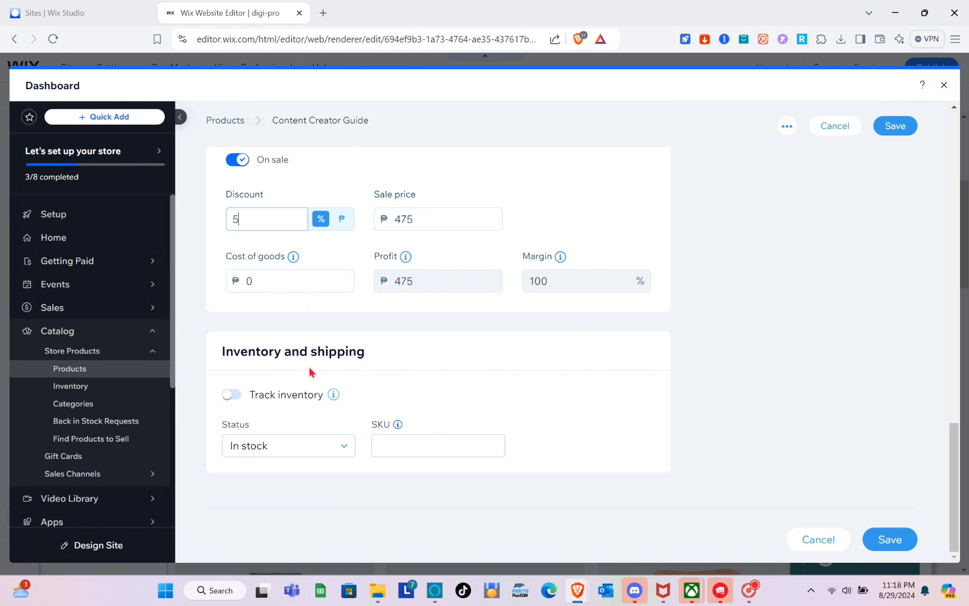
pyautogui.click(233, 400)
pyautogui.click(234, 398)
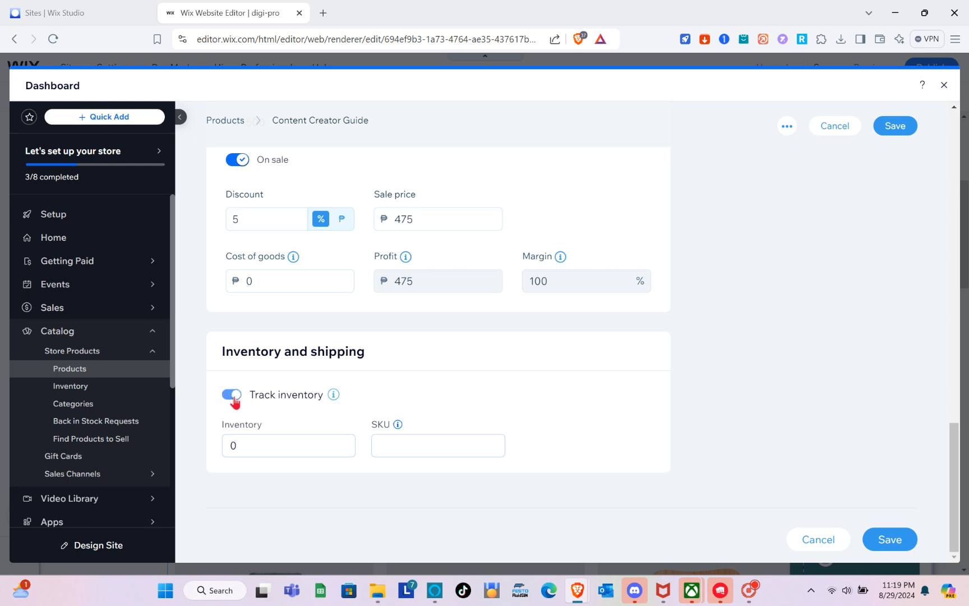
pyautogui.click(234, 399)
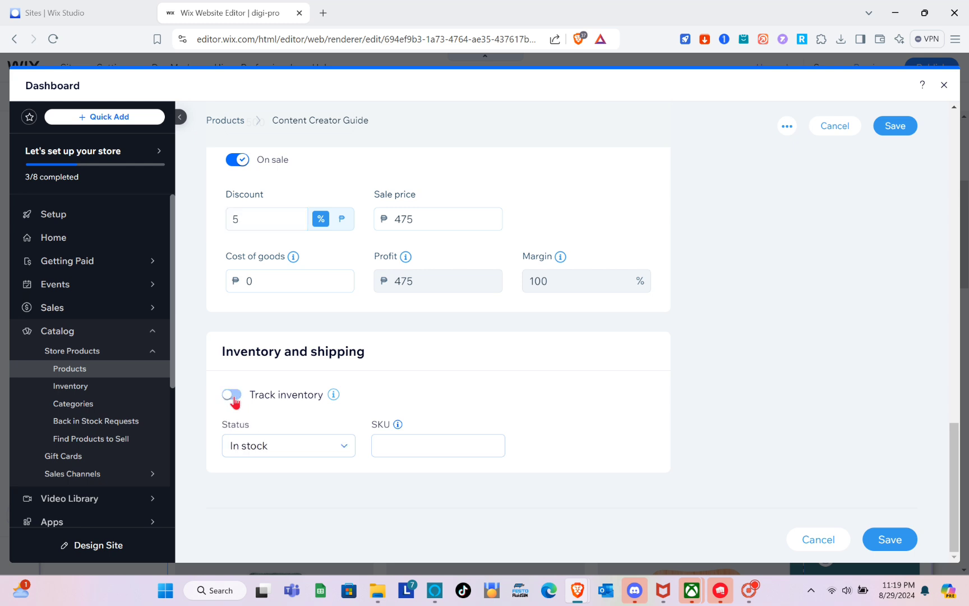
pyautogui.click(294, 452)
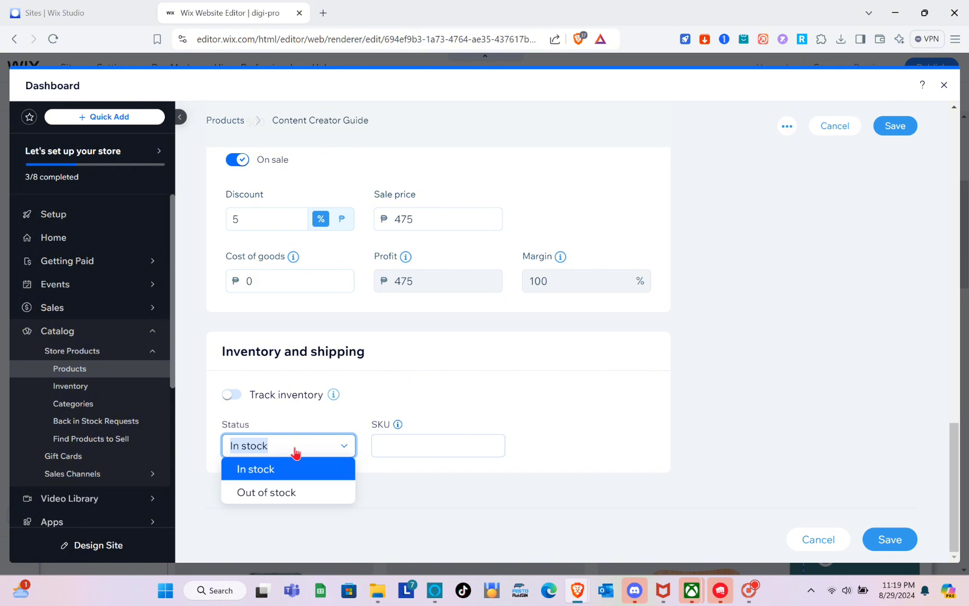
pyautogui.click(294, 450)
pyautogui.click(445, 445)
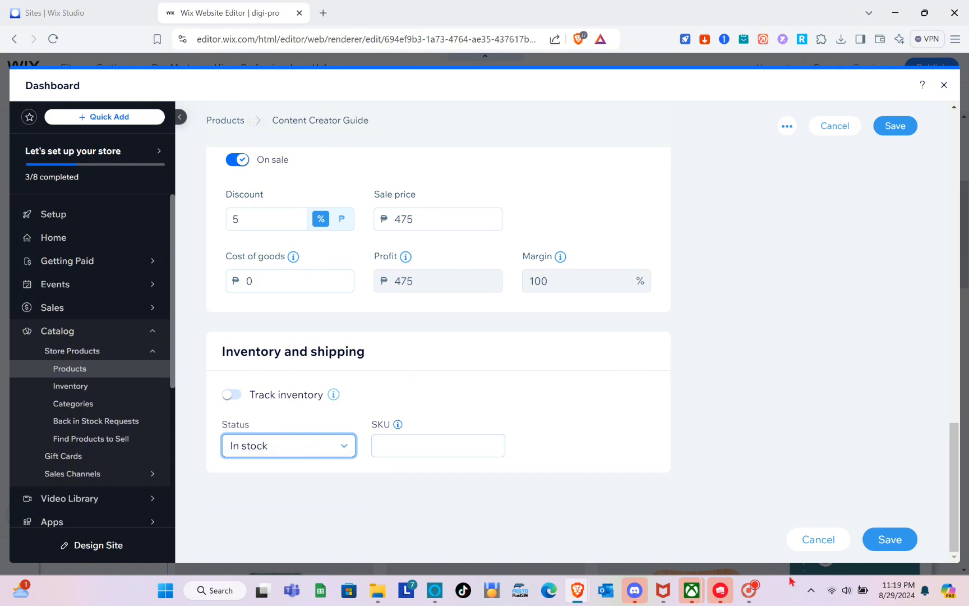
# - Save the Content Creator Guide product, then return to the site editor and preview the site
pyautogui.click(903, 547)
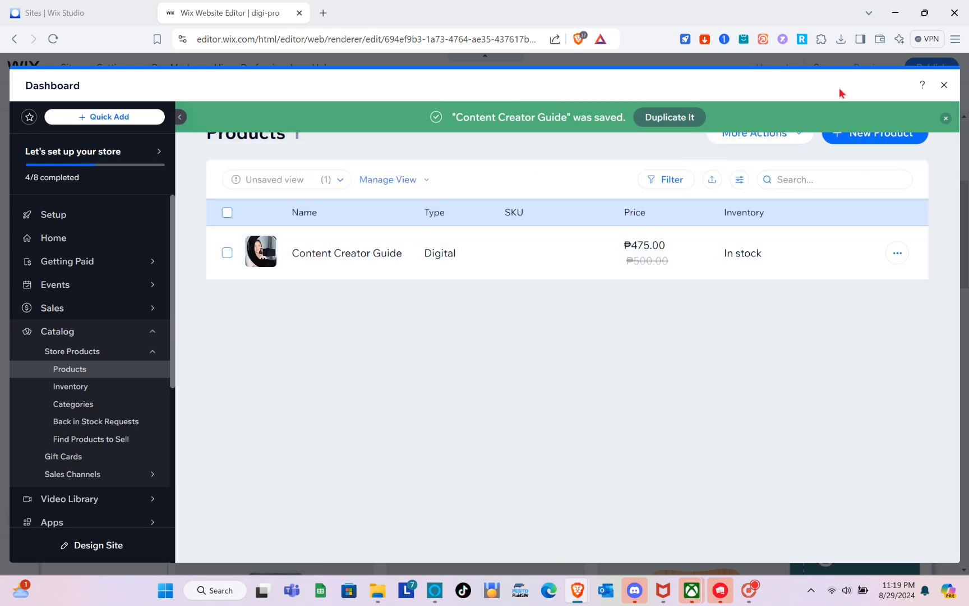
pyautogui.click(944, 85)
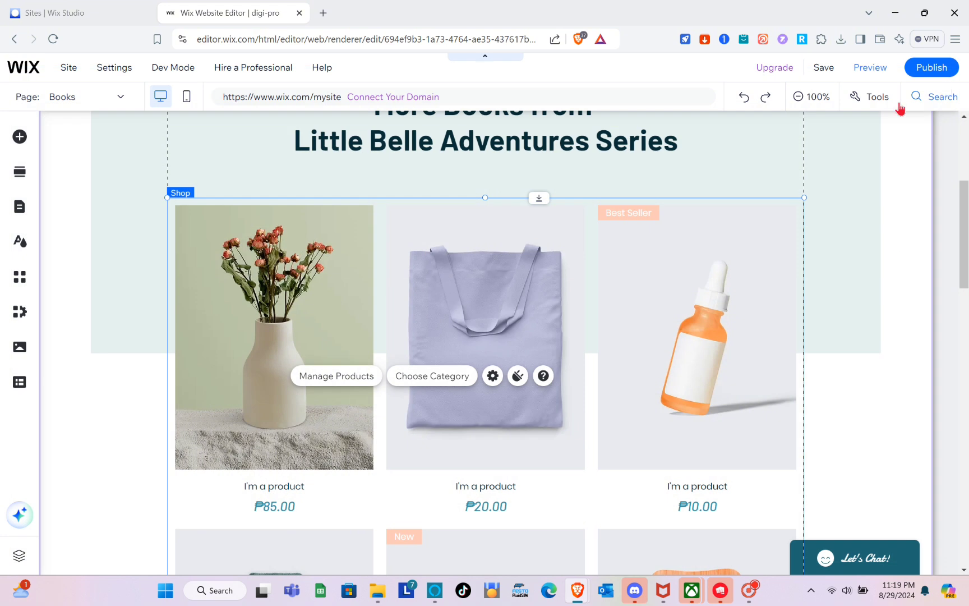
pyautogui.click(874, 71)
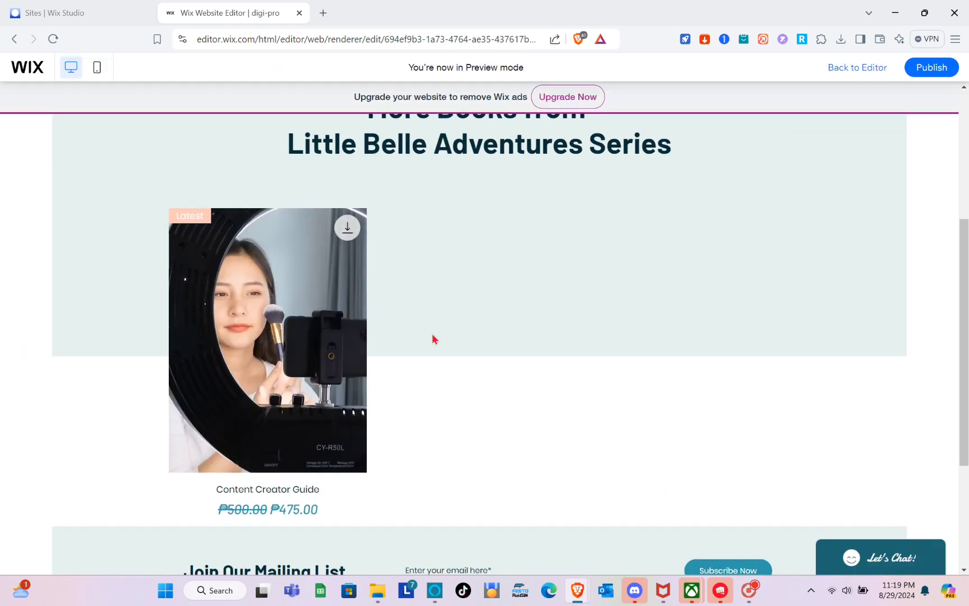
# - Look through the previewed Home and Books pages, examining how the new product is listed on the Books page
pyautogui.scroll(5, 433, 340)
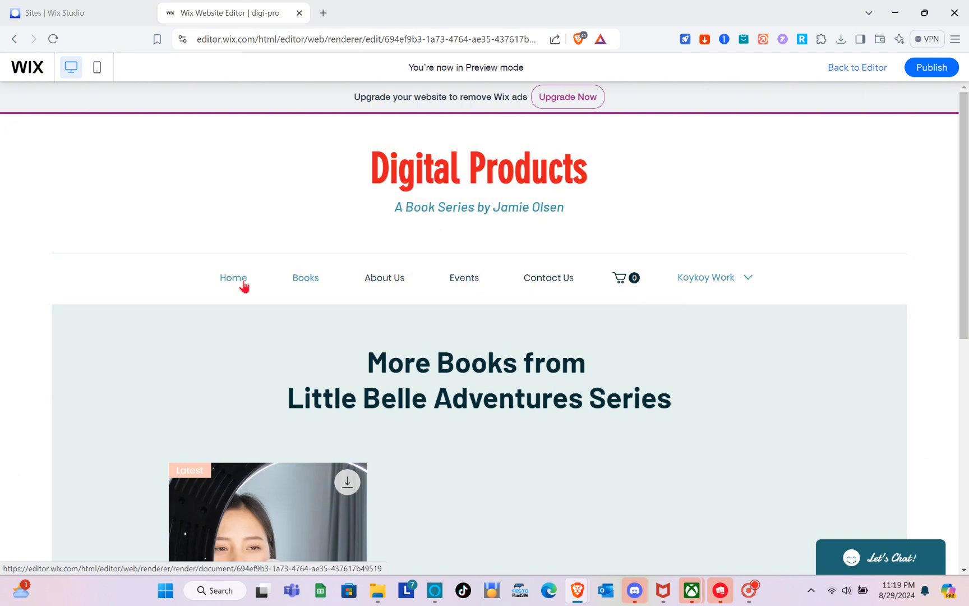
pyautogui.click(243, 282)
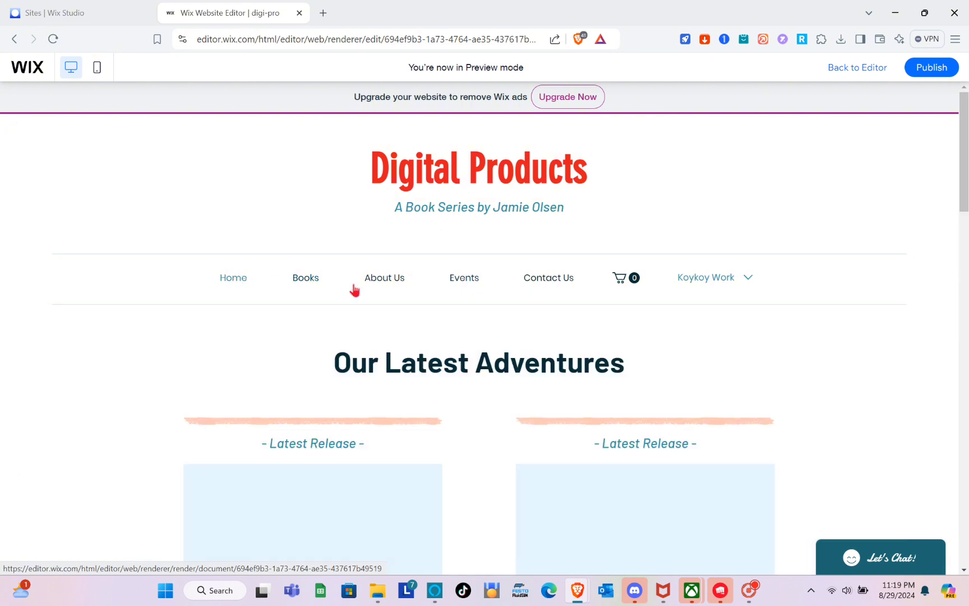
pyautogui.scroll(-5, 358, 288)
pyautogui.scroll(-4, 359, 294)
pyautogui.scroll(9, 359, 294)
pyautogui.click(308, 286)
pyautogui.scroll(-4, 309, 288)
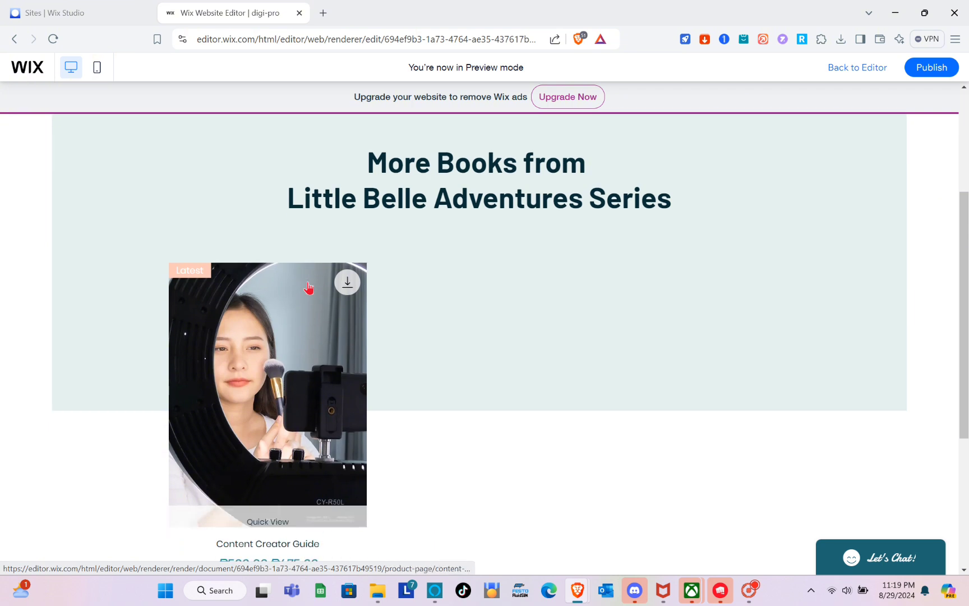
pyautogui.scroll(-2, 308, 288)
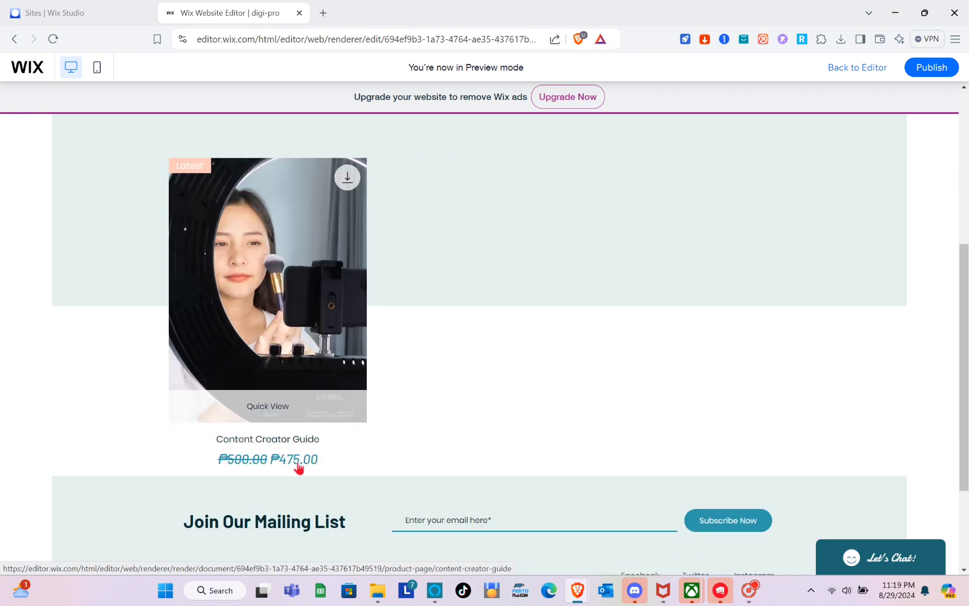
# - Open the Content Creator Guide's product page in the preview, add the product to the cart and dismiss the cart
pyautogui.click(302, 273)
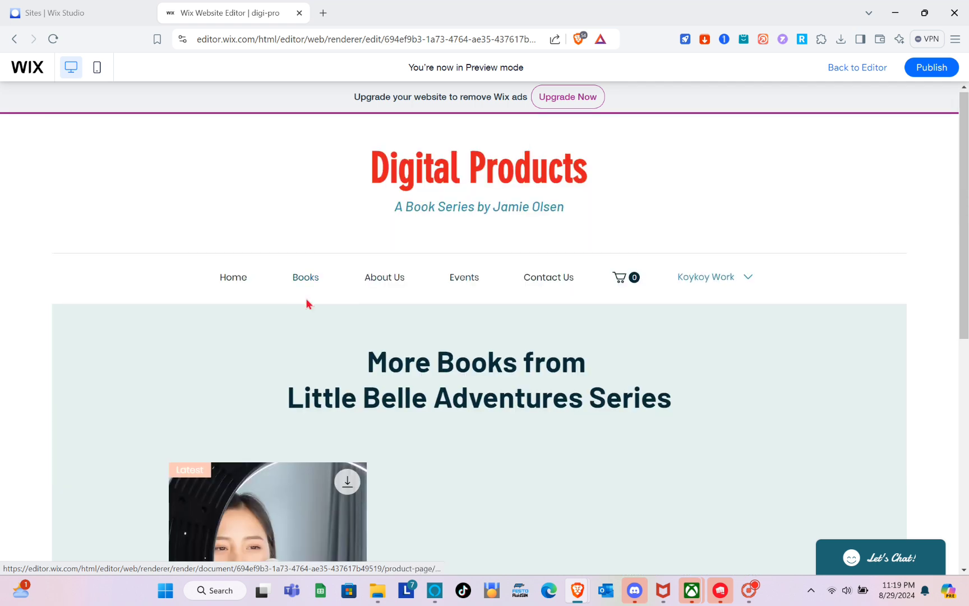
pyautogui.scroll(-4, 306, 303)
pyautogui.scroll(-2, 346, 395)
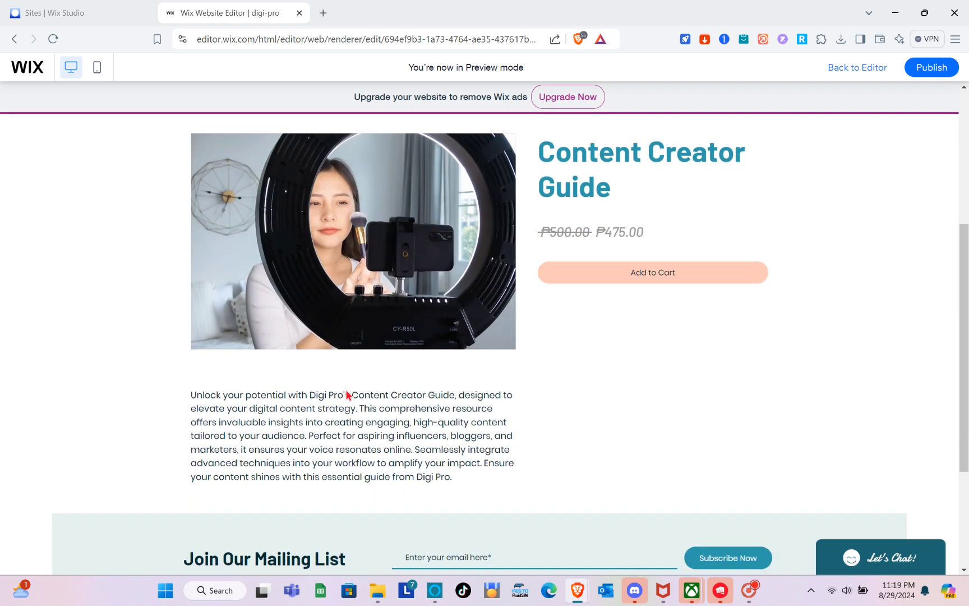
pyautogui.scroll(-3, 348, 325)
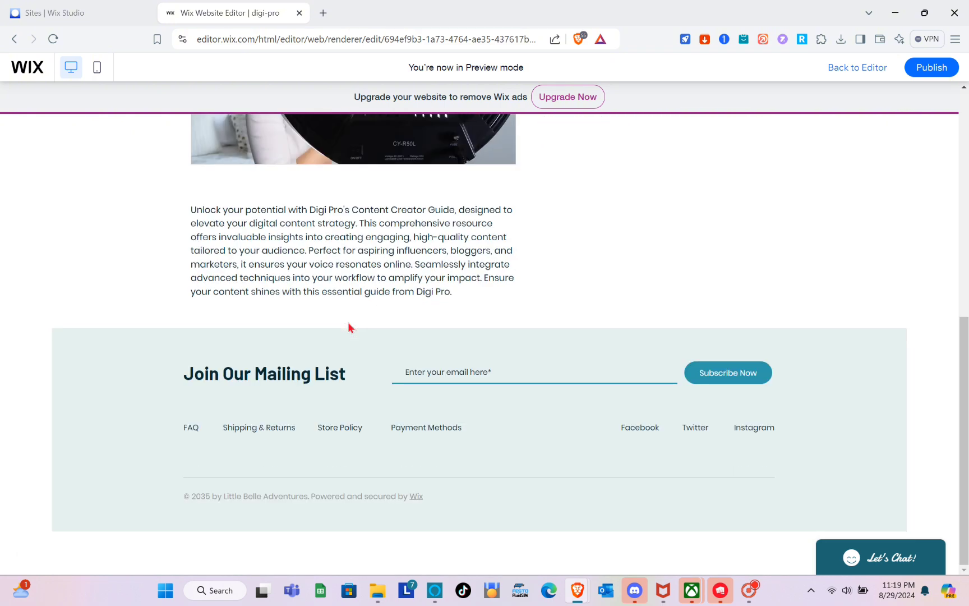
pyautogui.scroll(5, 349, 324)
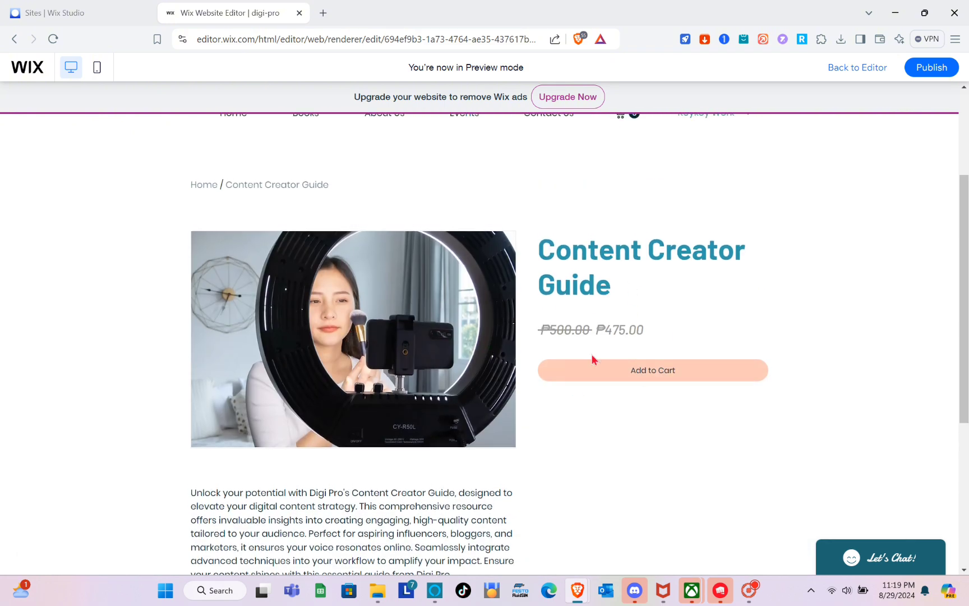
pyautogui.click(651, 380)
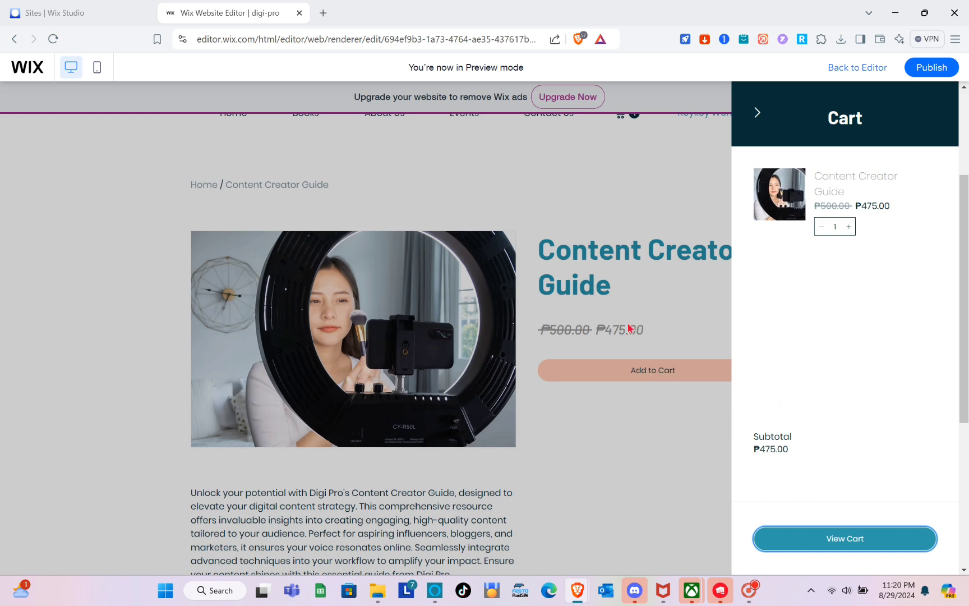
pyautogui.click(687, 303)
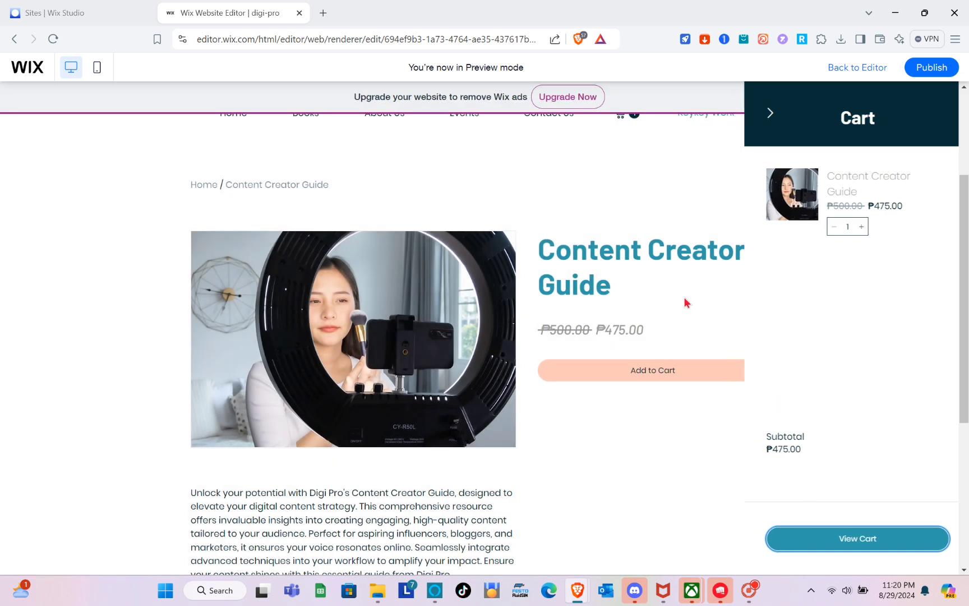
pyautogui.scroll(-5, 520, 387)
pyautogui.scroll(2, 519, 383)
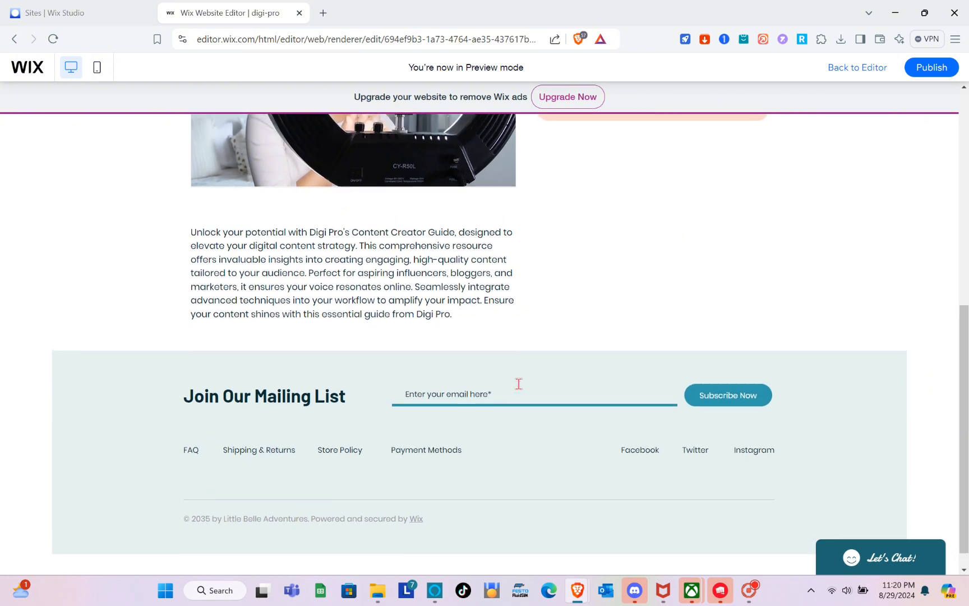
pyautogui.scroll(-1, 519, 384)
pyautogui.scroll(8, 518, 383)
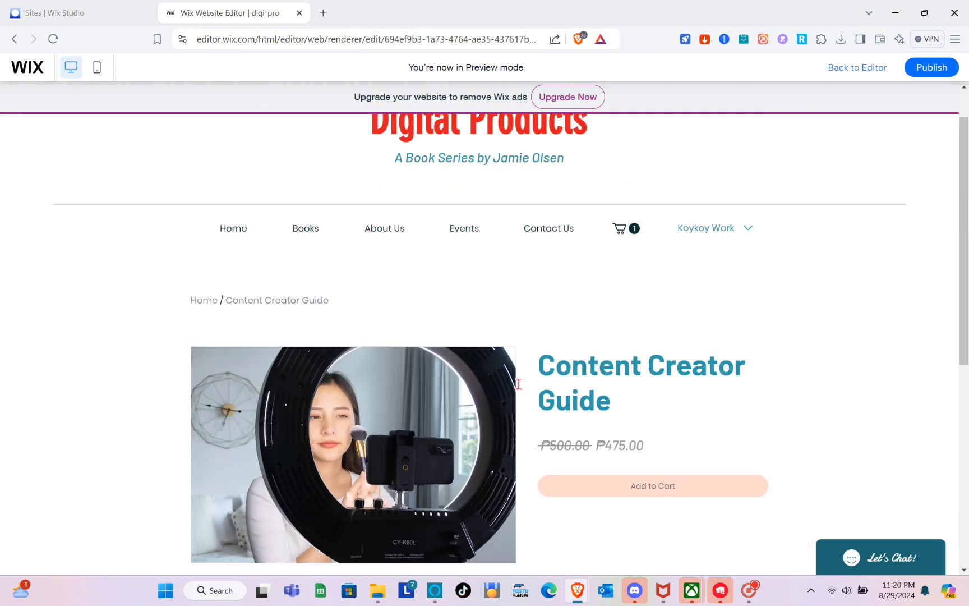
pyautogui.scroll(-3, 517, 383)
pyautogui.scroll(1, 521, 388)
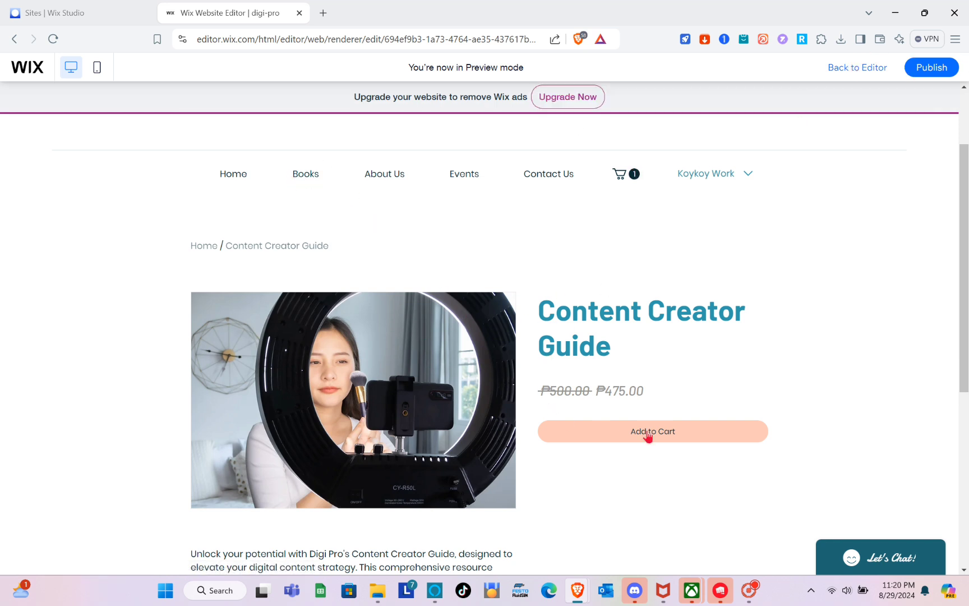
# - Publish the site and open its live version
pyautogui.click(933, 72)
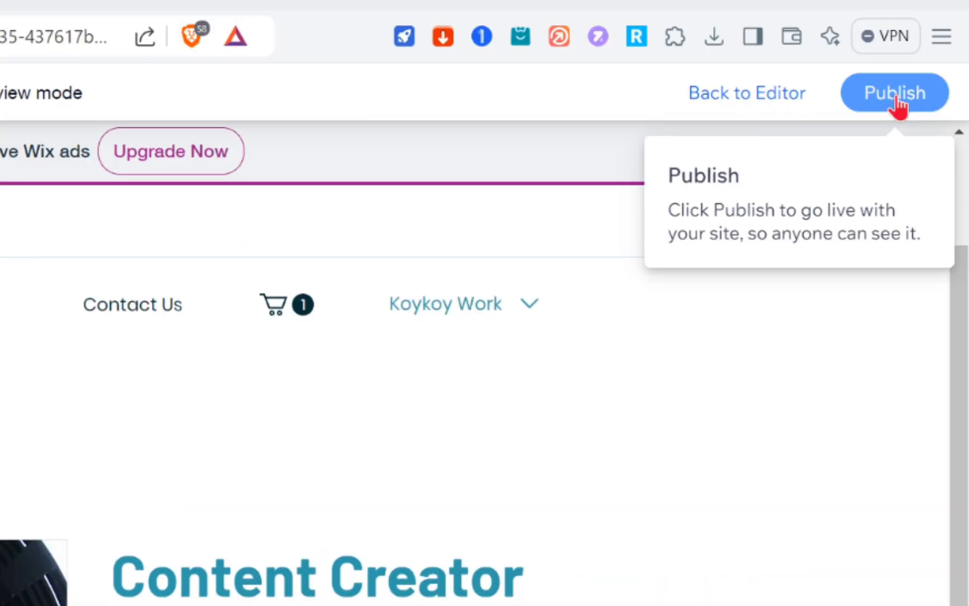
pyautogui.click(896, 101)
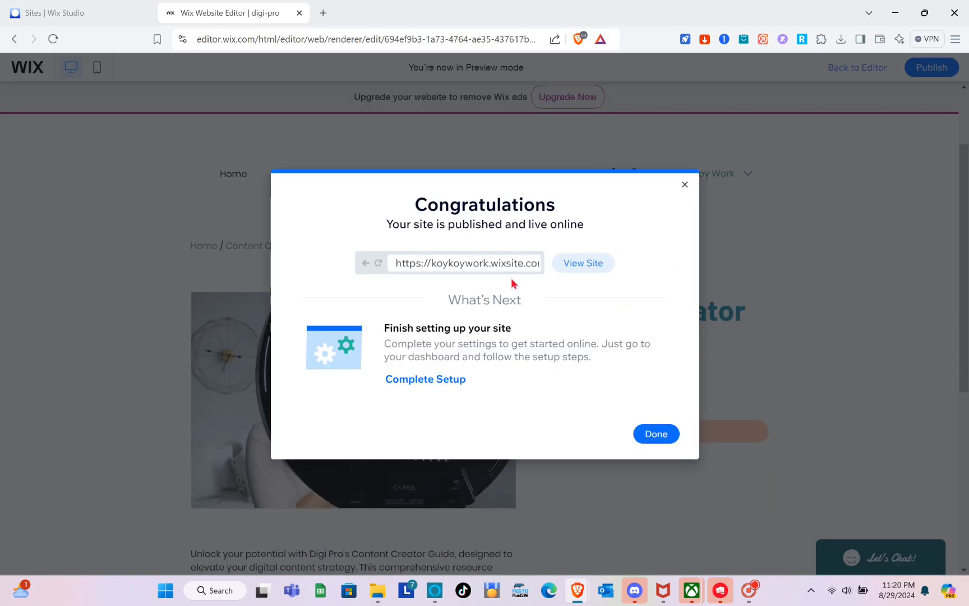
pyautogui.click(588, 268)
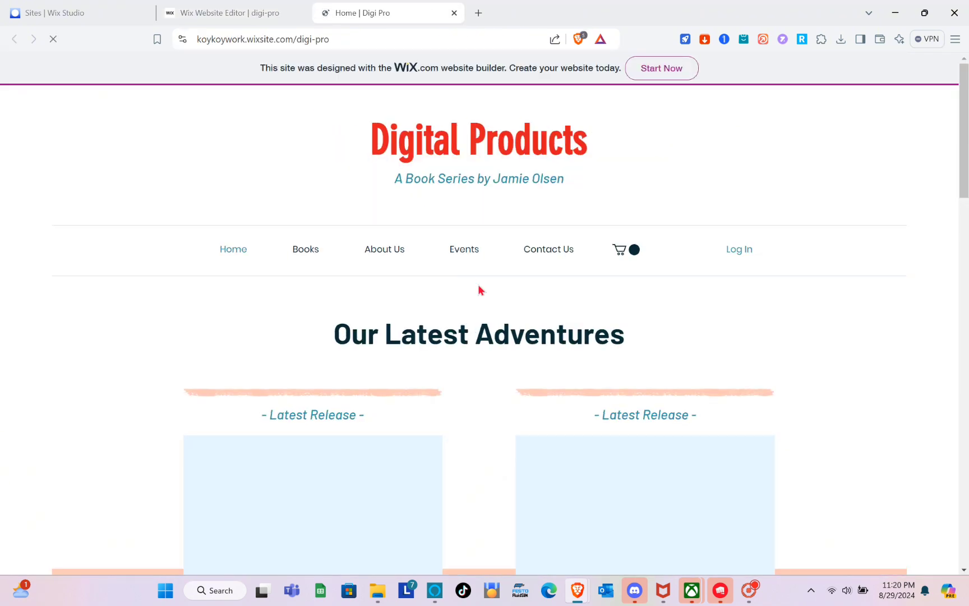
# - Look through the live site's Home and Books pages, examining the Content Creator Guide's listing on the Books page
pyautogui.scroll(-20, 477, 358)
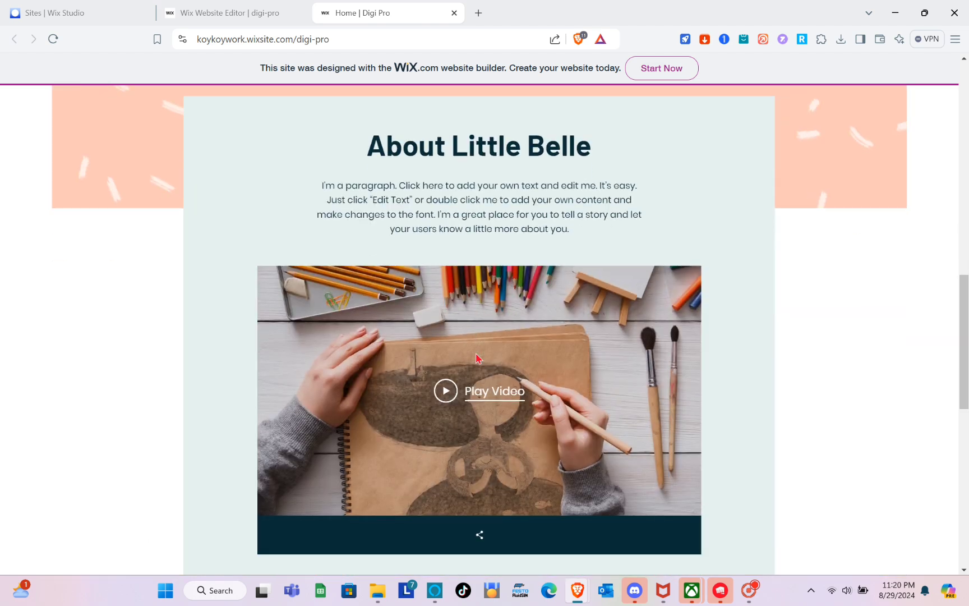
pyautogui.scroll(-3, 477, 358)
pyautogui.scroll(20, 477, 358)
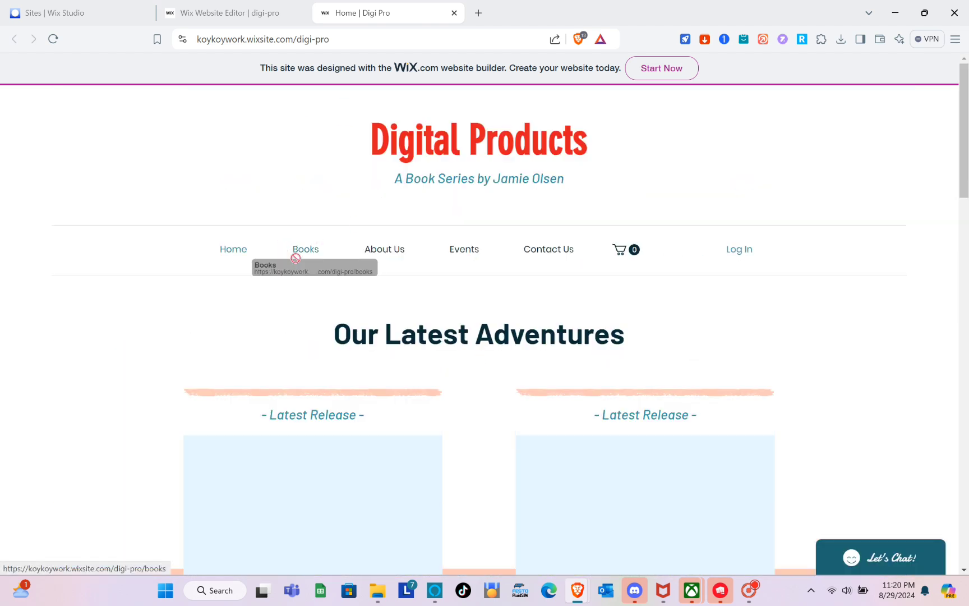
pyautogui.click(296, 265)
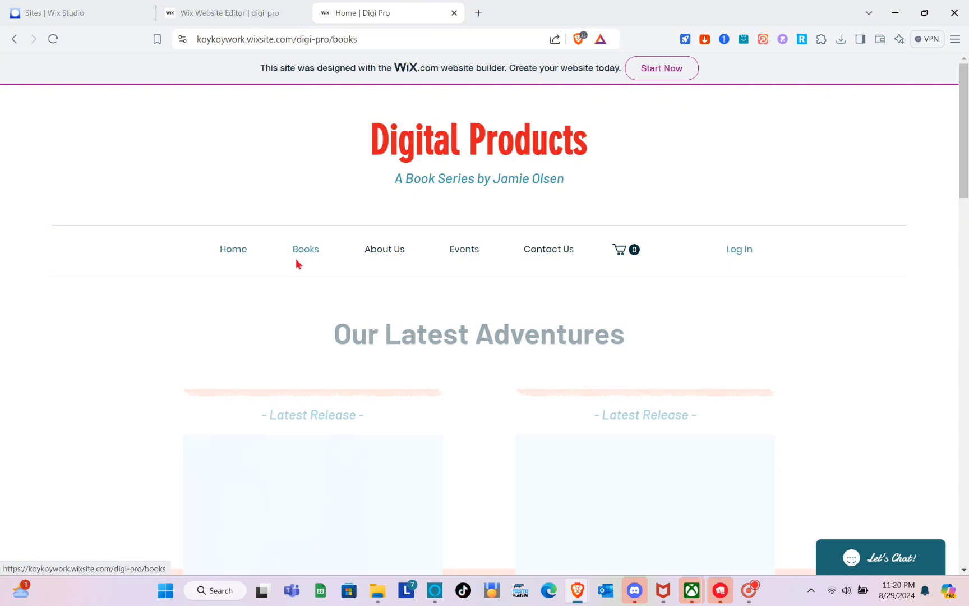
pyautogui.scroll(-5, 498, 415)
pyautogui.scroll(3, 499, 411)
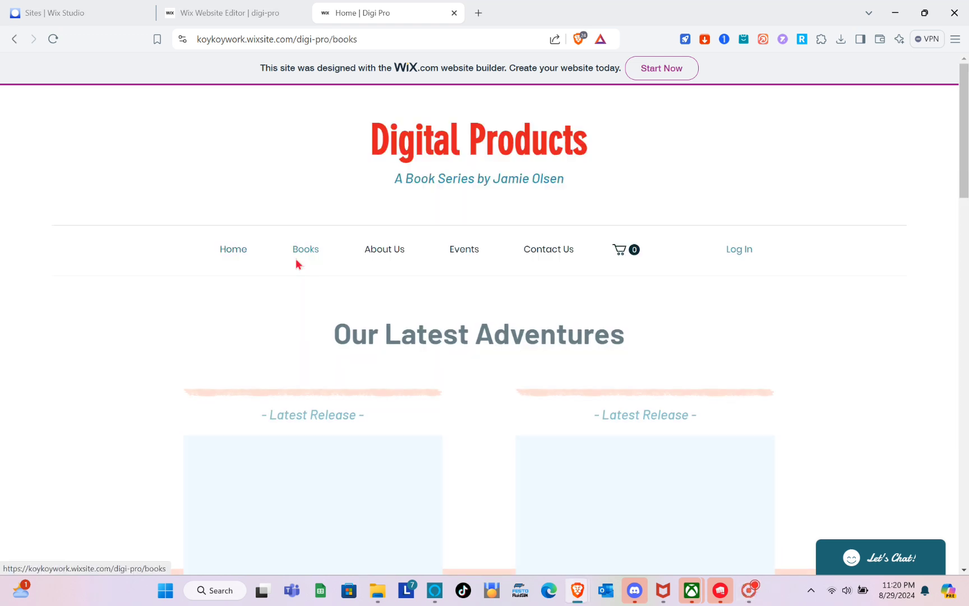
pyautogui.scroll(-5, 498, 416)
pyautogui.scroll(3, 499, 412)
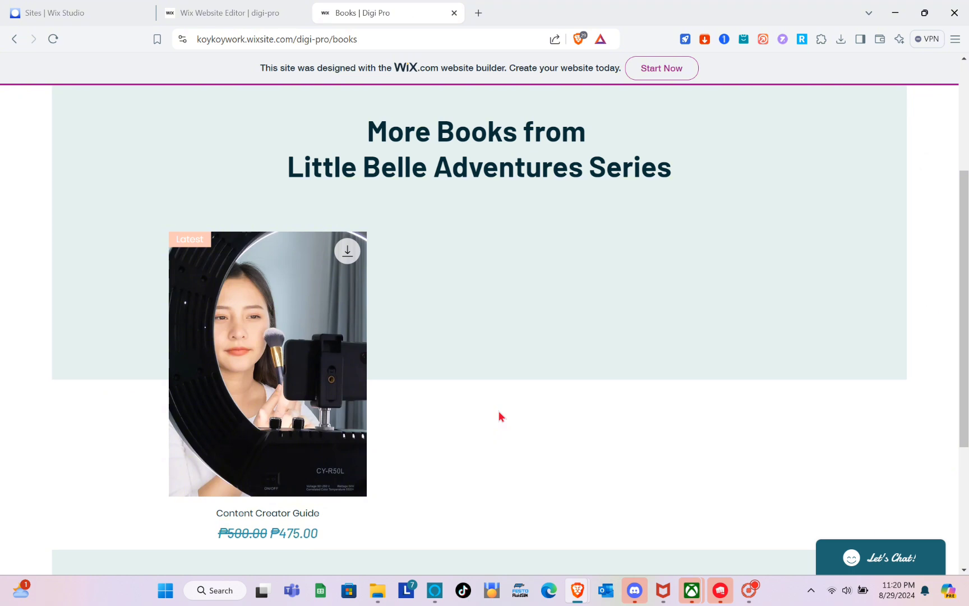
pyautogui.click(757, 590)
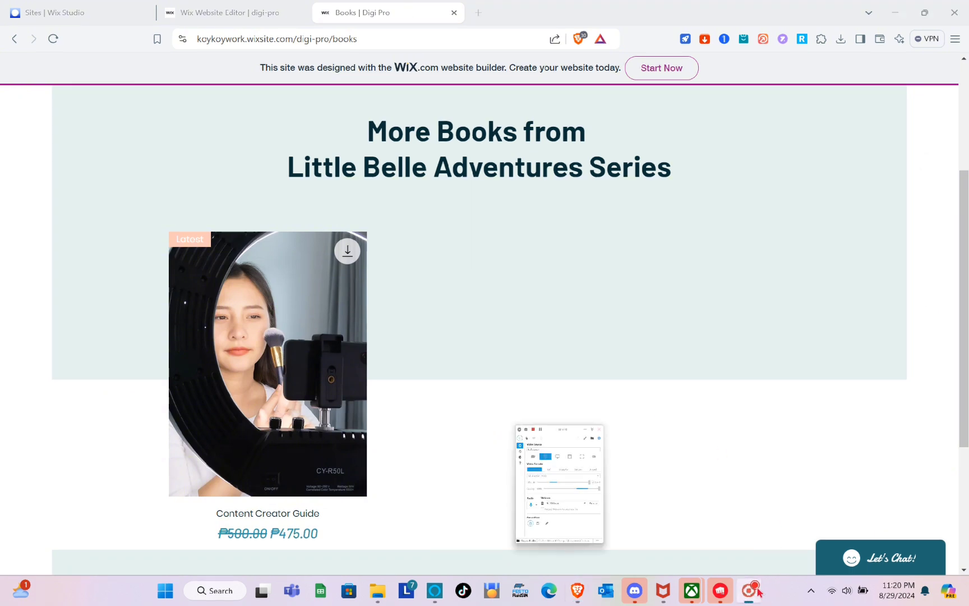